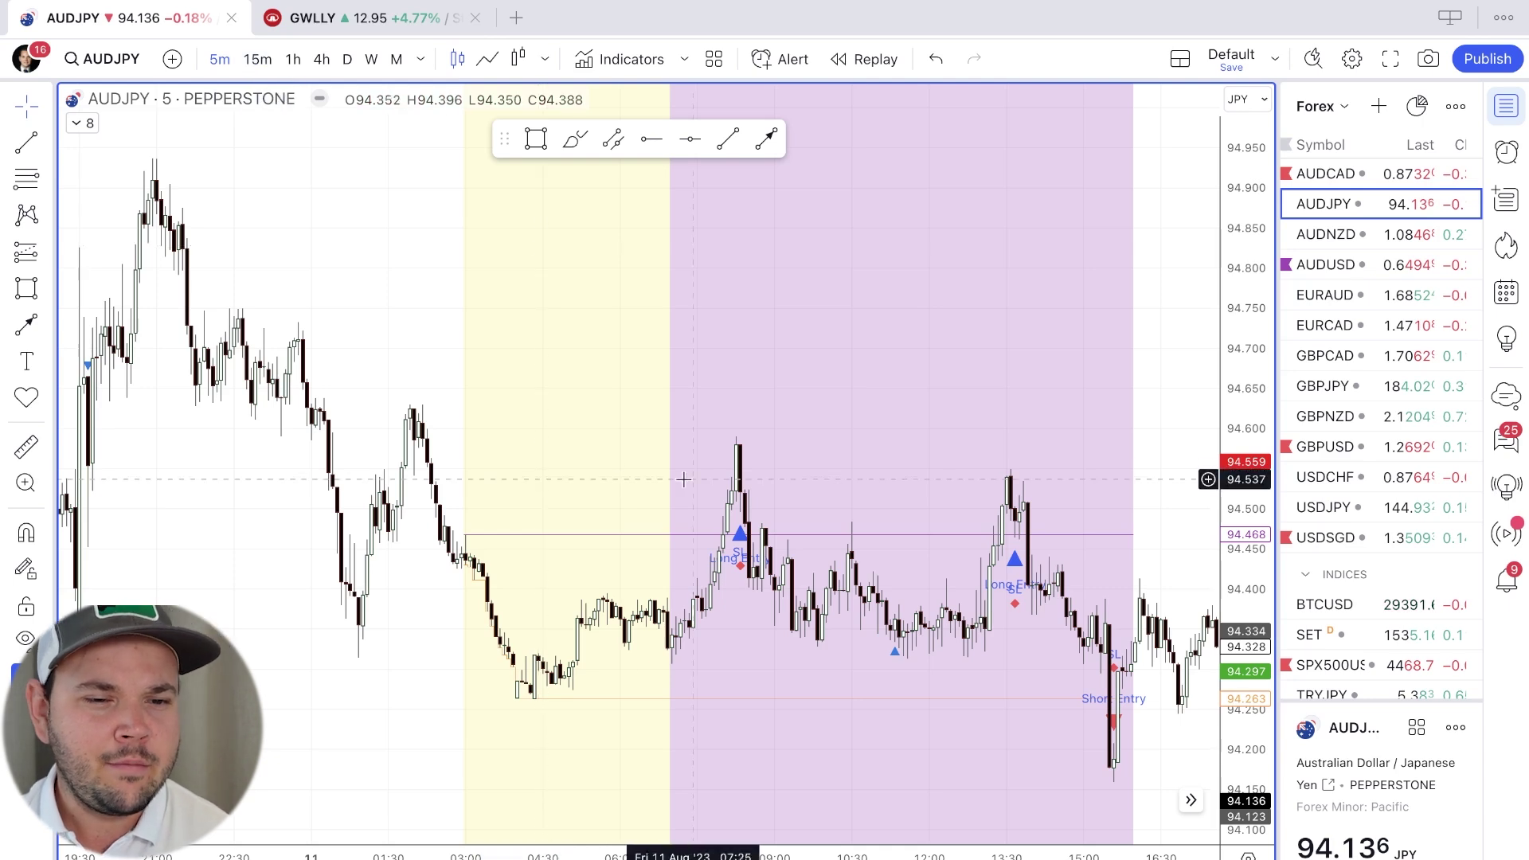
Examine the 10 August price action around the 03:00 to 07:00 range on the AUDJPY 5-minute chart
scroll(392, 536, "left", 10)
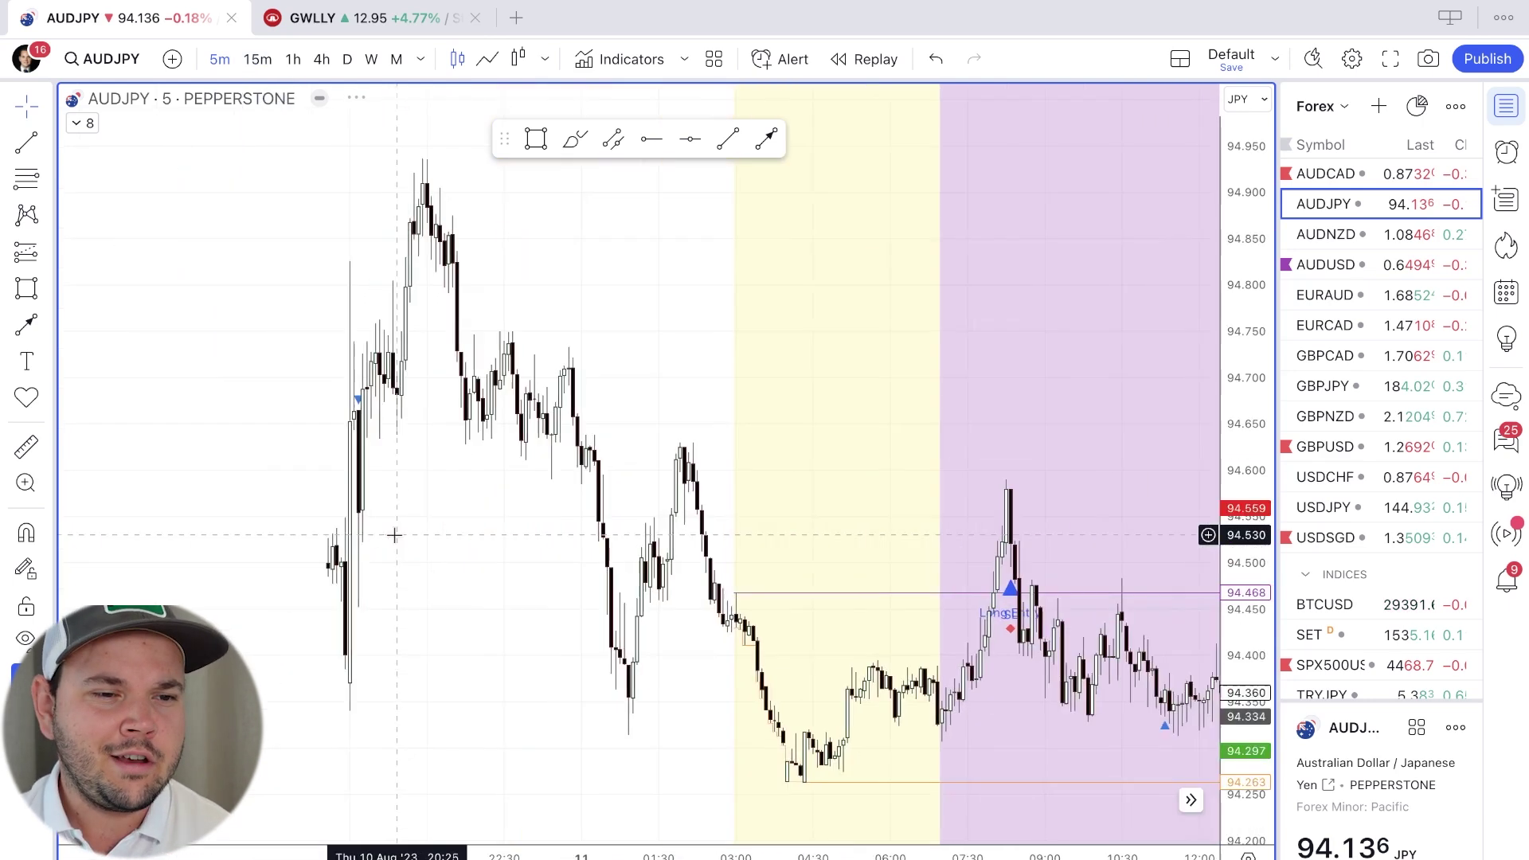
scroll(652, 577, "up", 5)
scroll(651, 578, "up", 2)
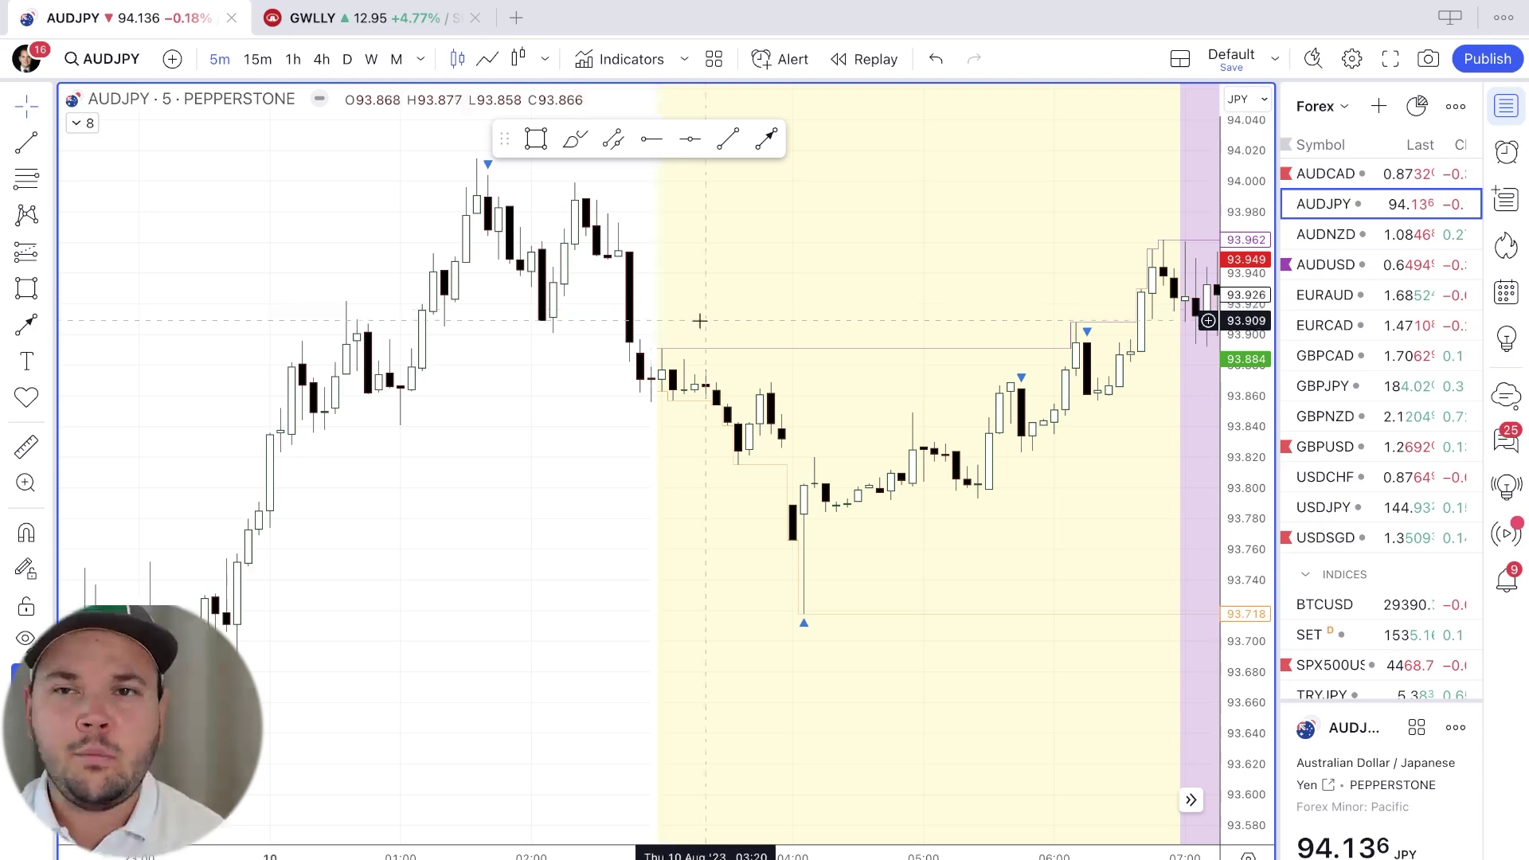
scroll(974, 308, "up", 1)
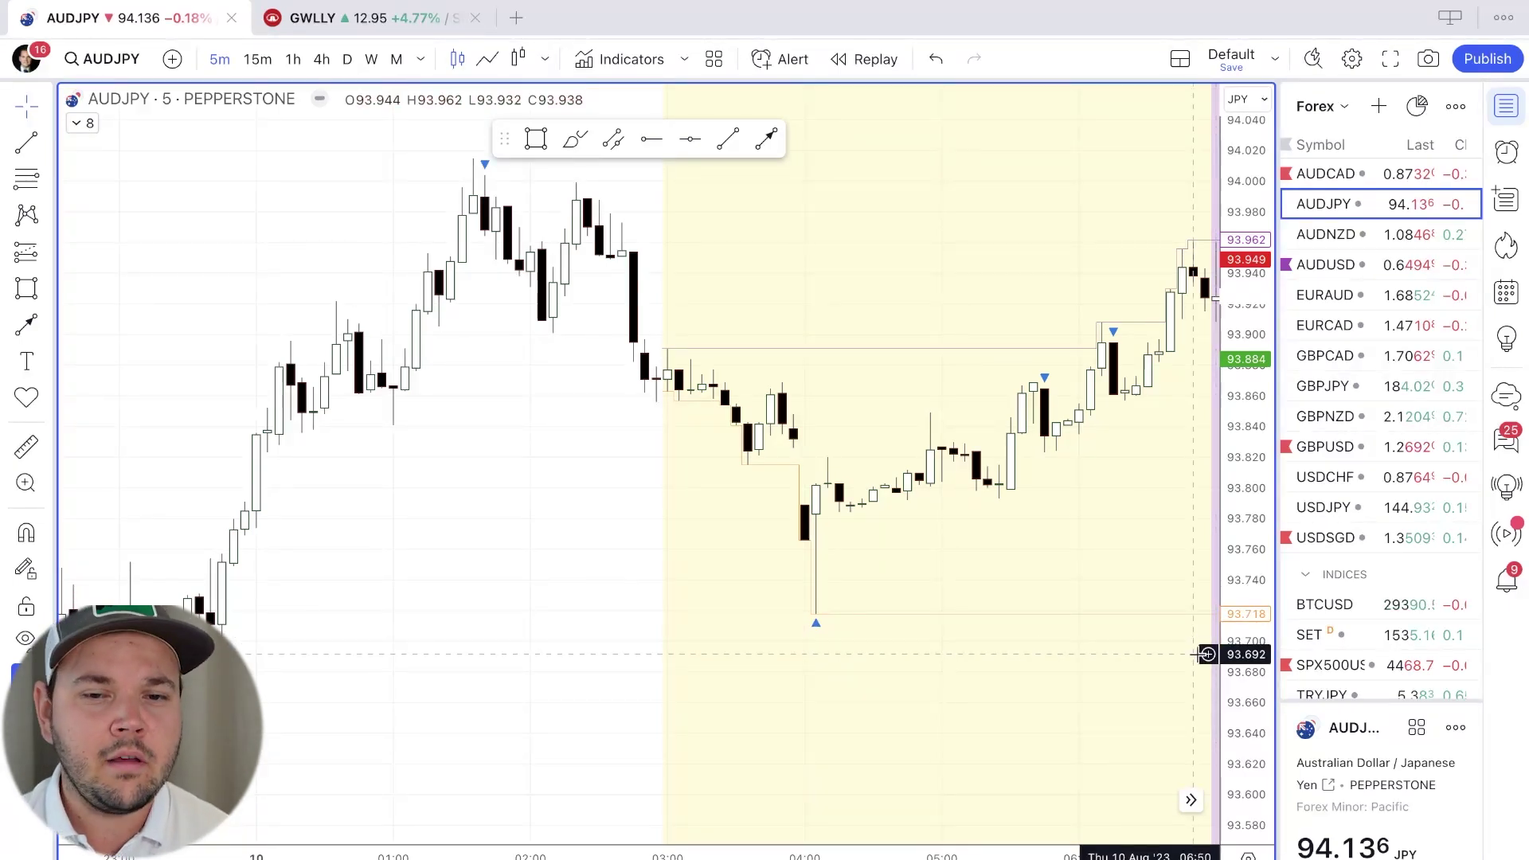
scroll(1208, 646, "right", 3)
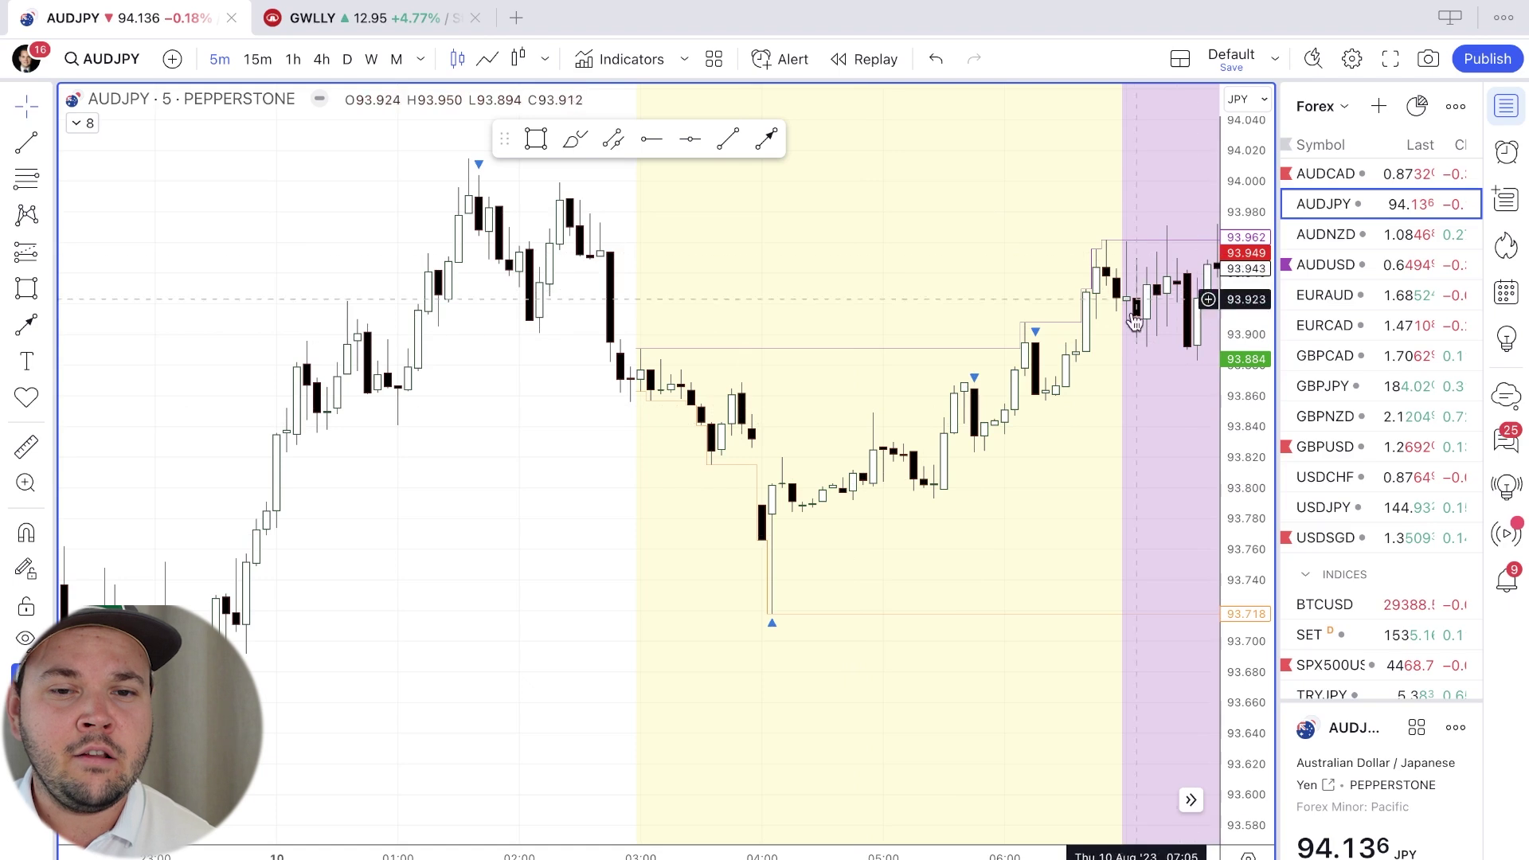
left_click(799, 615)
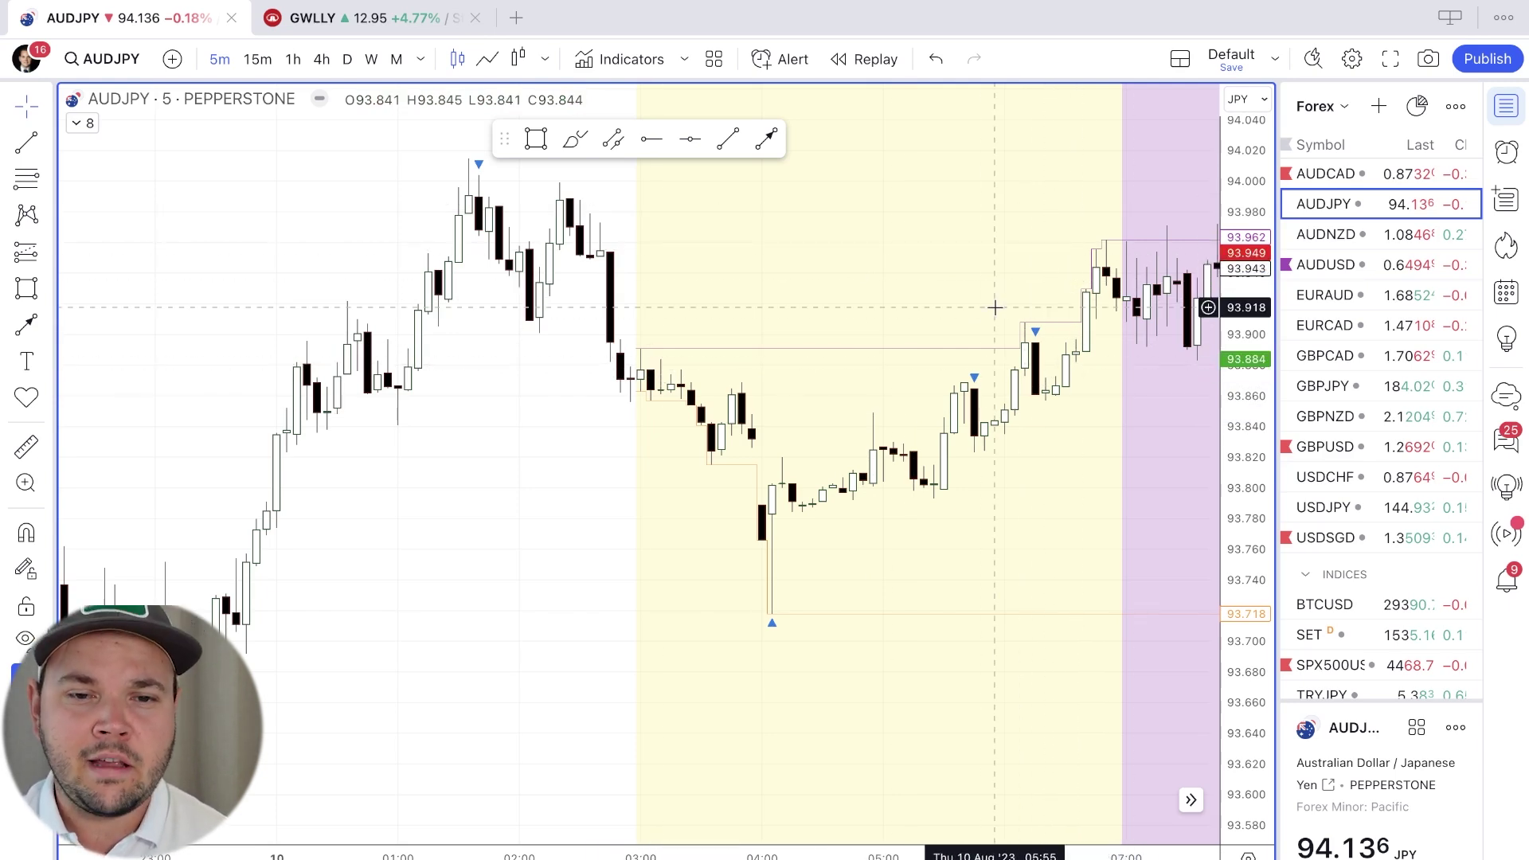
scroll(995, 306, "right", 5)
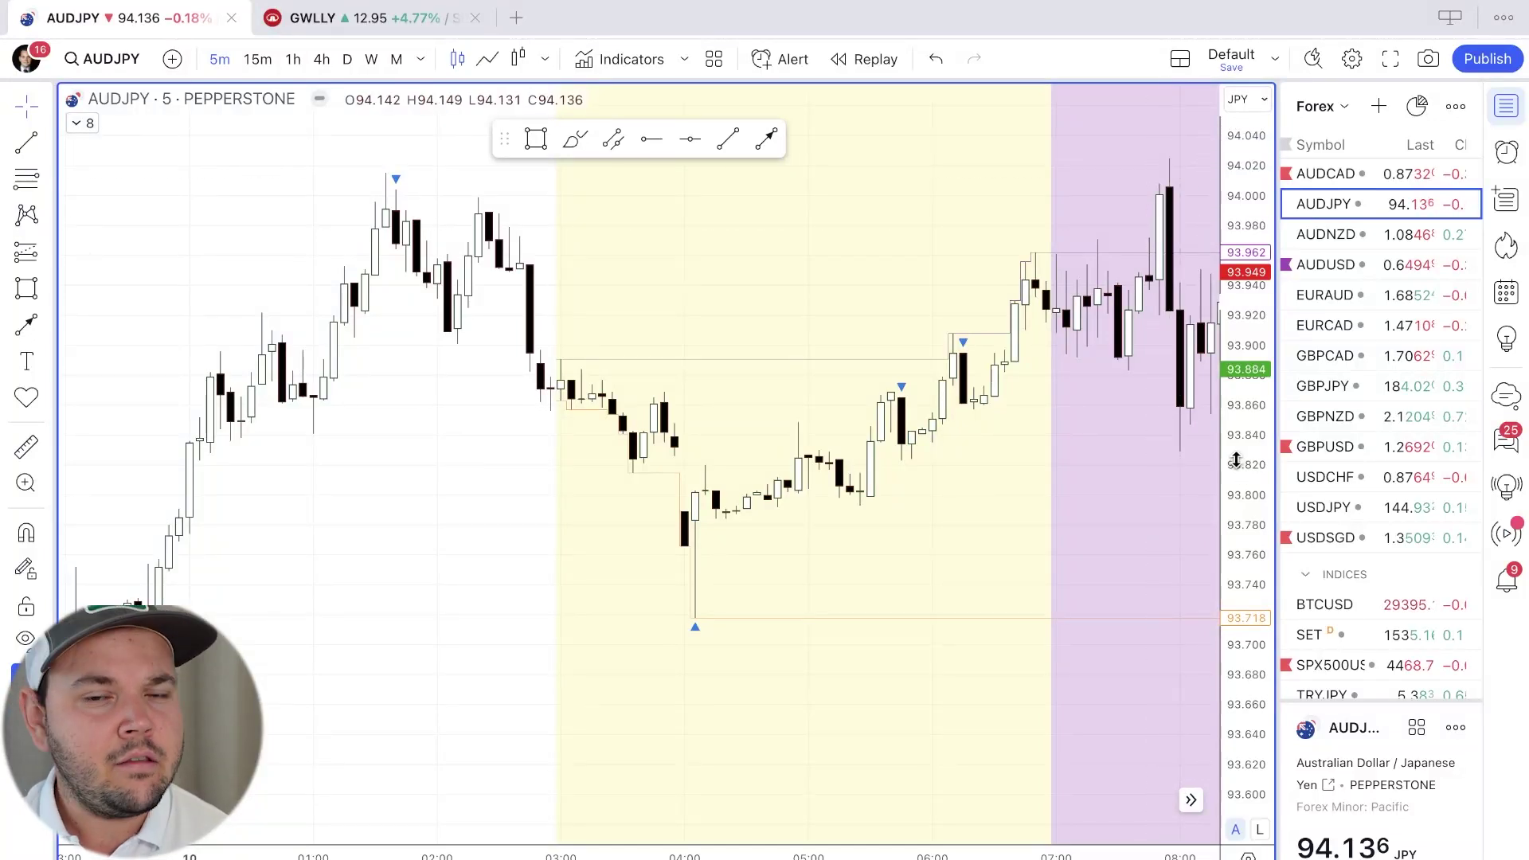
scroll(1200, 231, "down", 1)
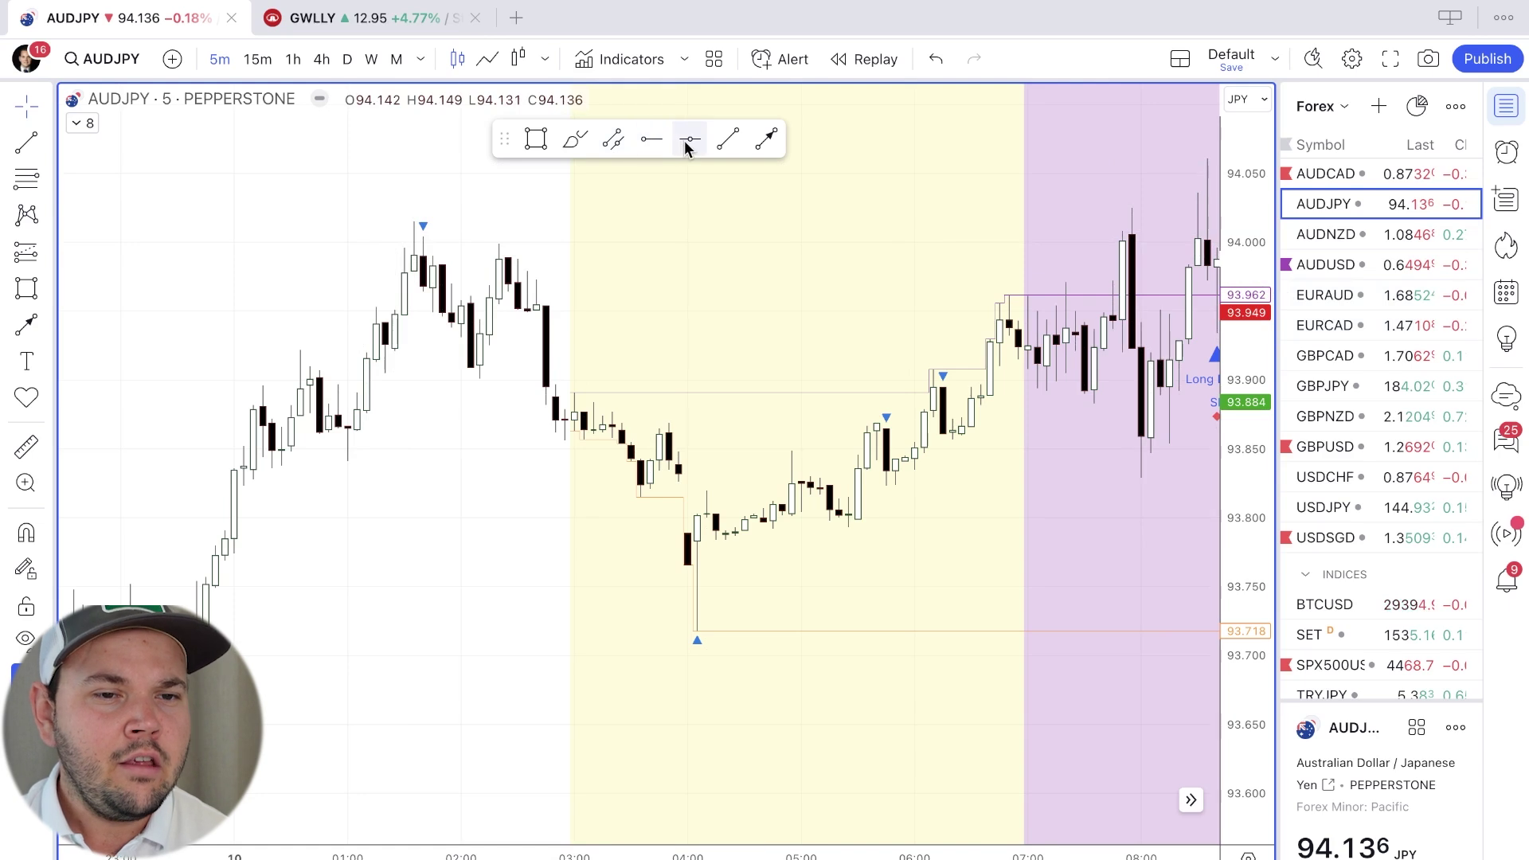
Brush level lines at about 94.006 over the swing high before 02:00 and from 07:00 onward, and sketch an upward arrow through the first
left_click(769, 144)
left_click(574, 139)
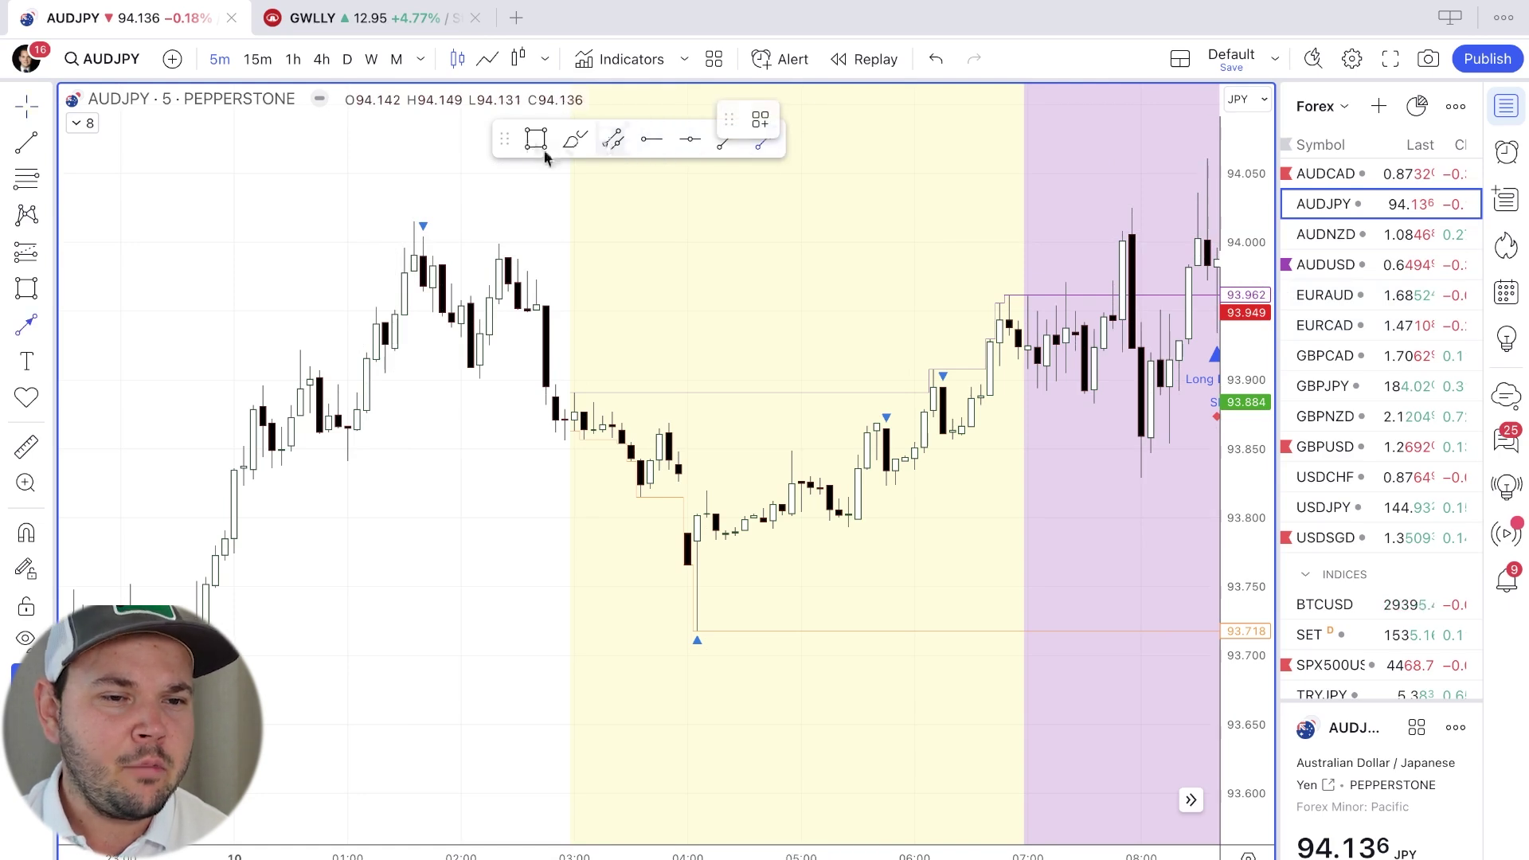
left_click_drag(336, 233, 650, 233)
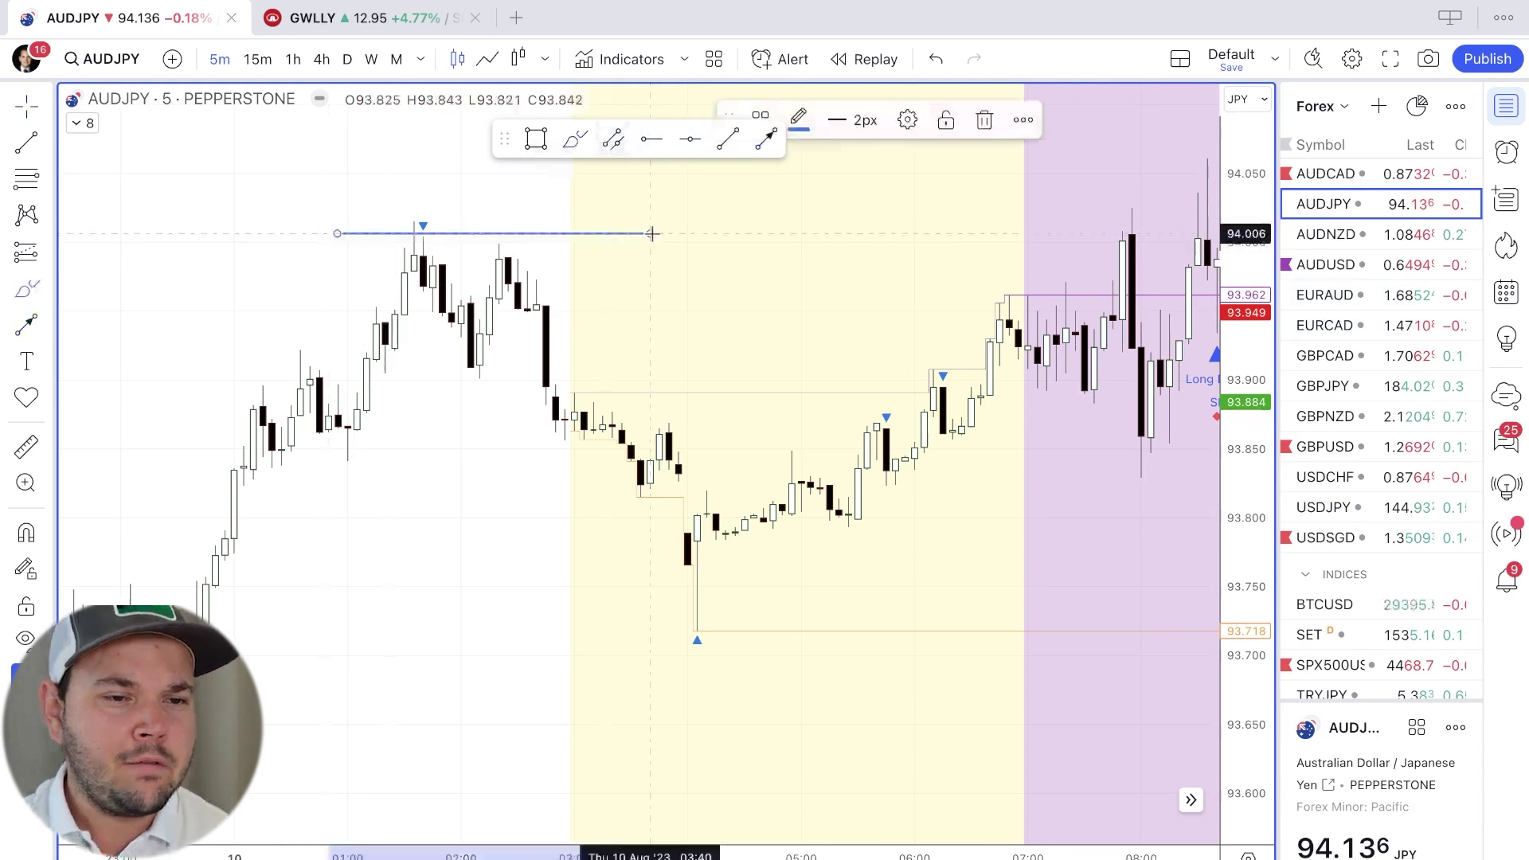
left_click(1032, 234)
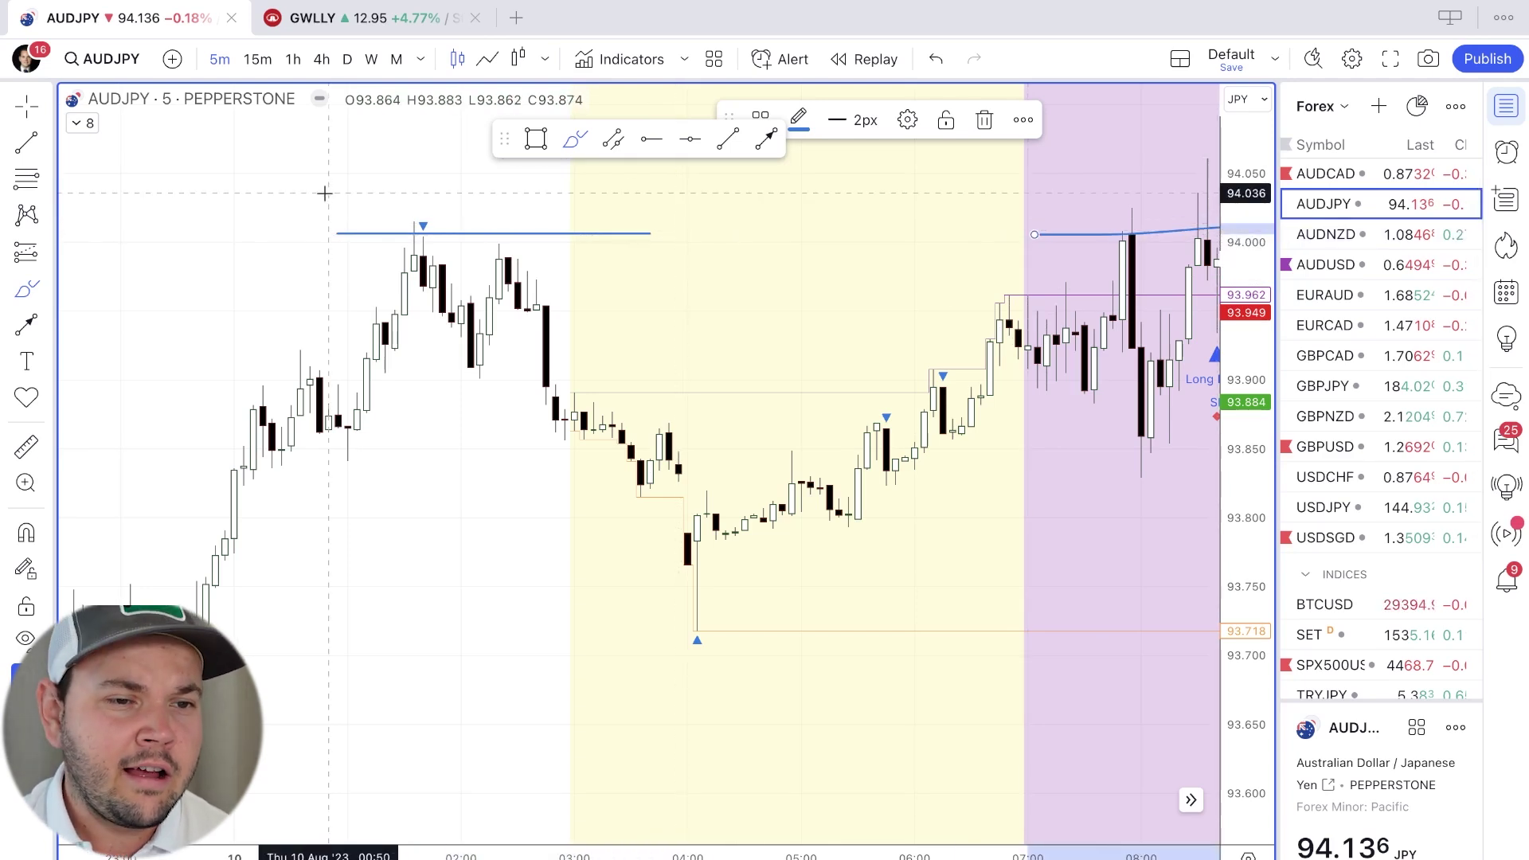
left_click(442, 291)
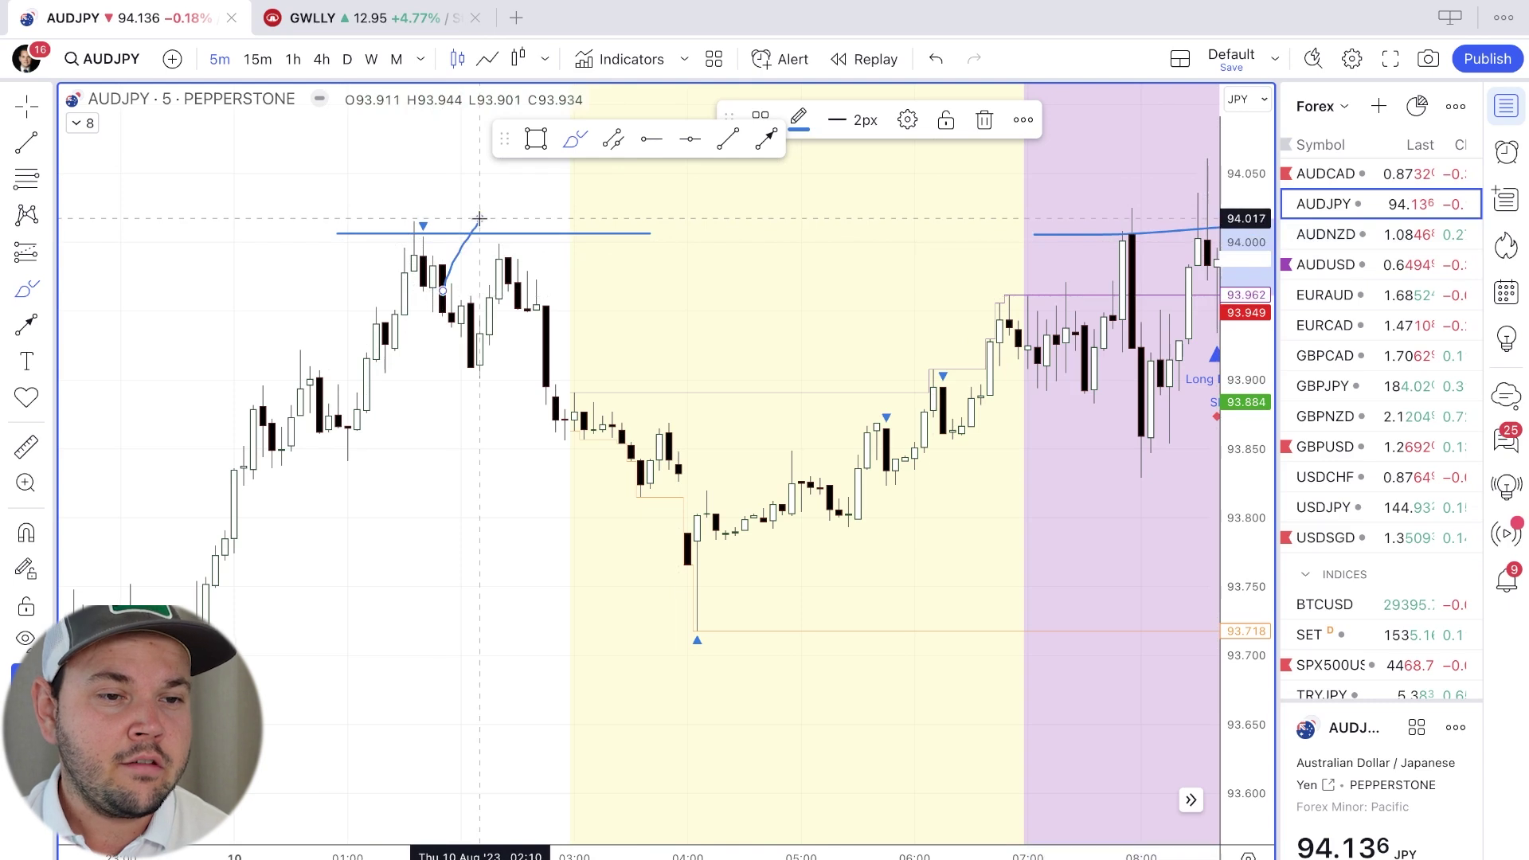
left_click(466, 211)
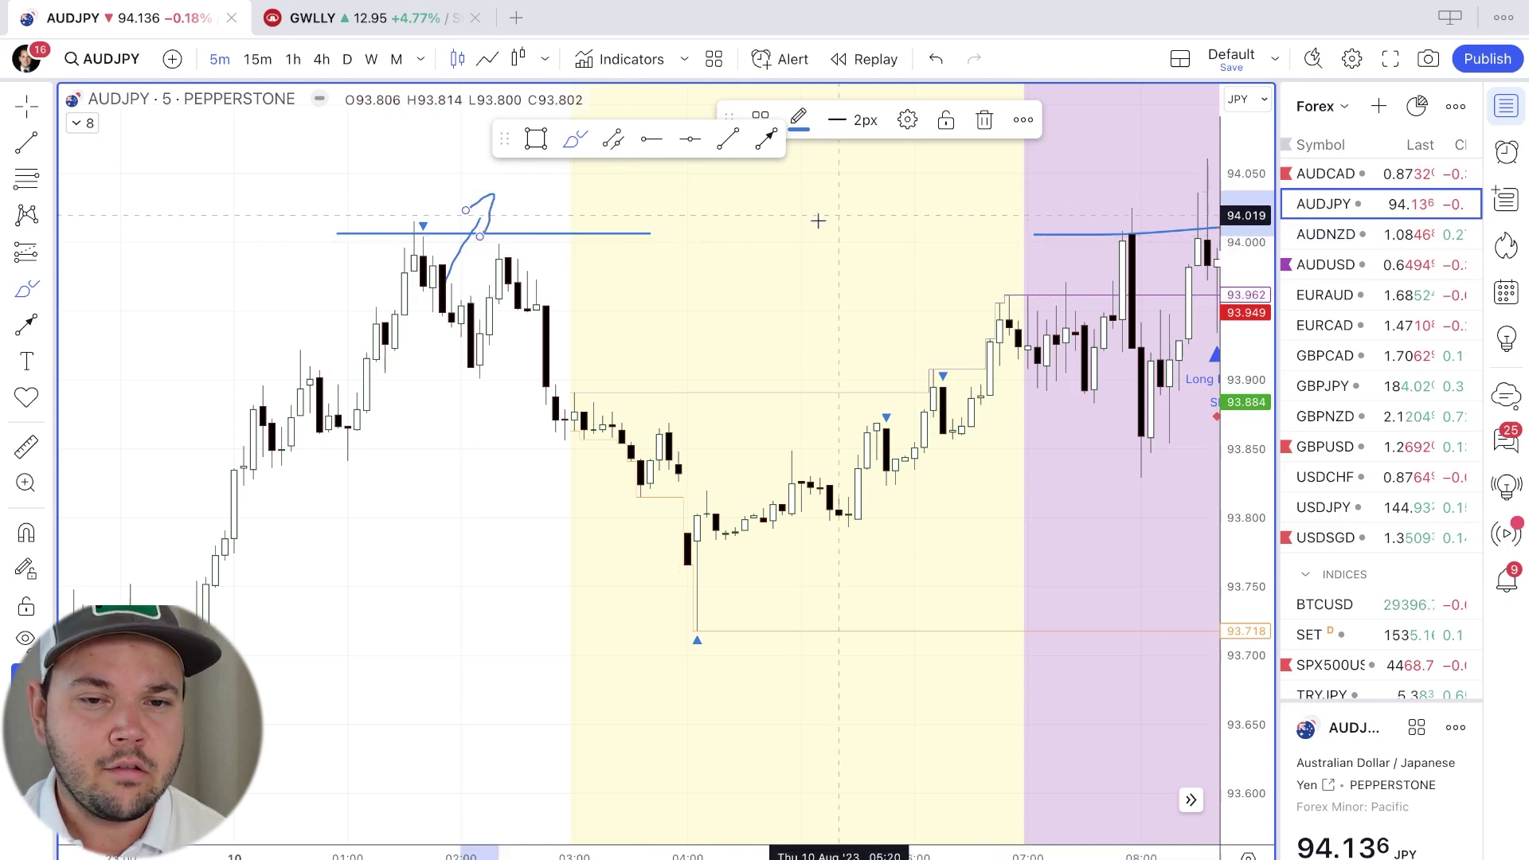
Brush a horizontal line at about 94.065 above the 08:35 high and move it to span about 08:50 to 09:15
scroll(866, 246, "right", 2)
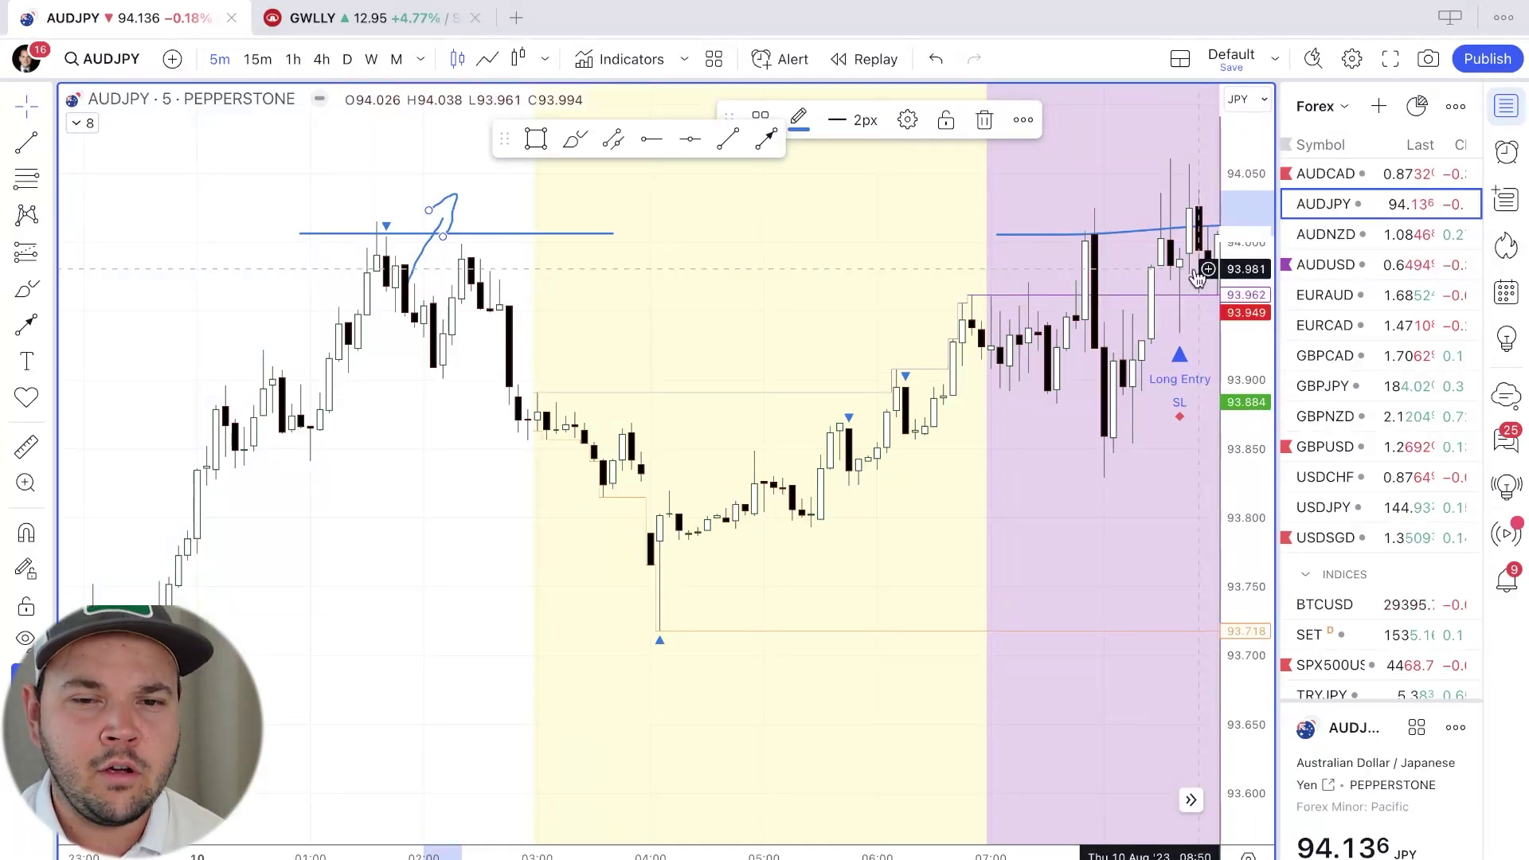
scroll(1190, 319, "up", 3)
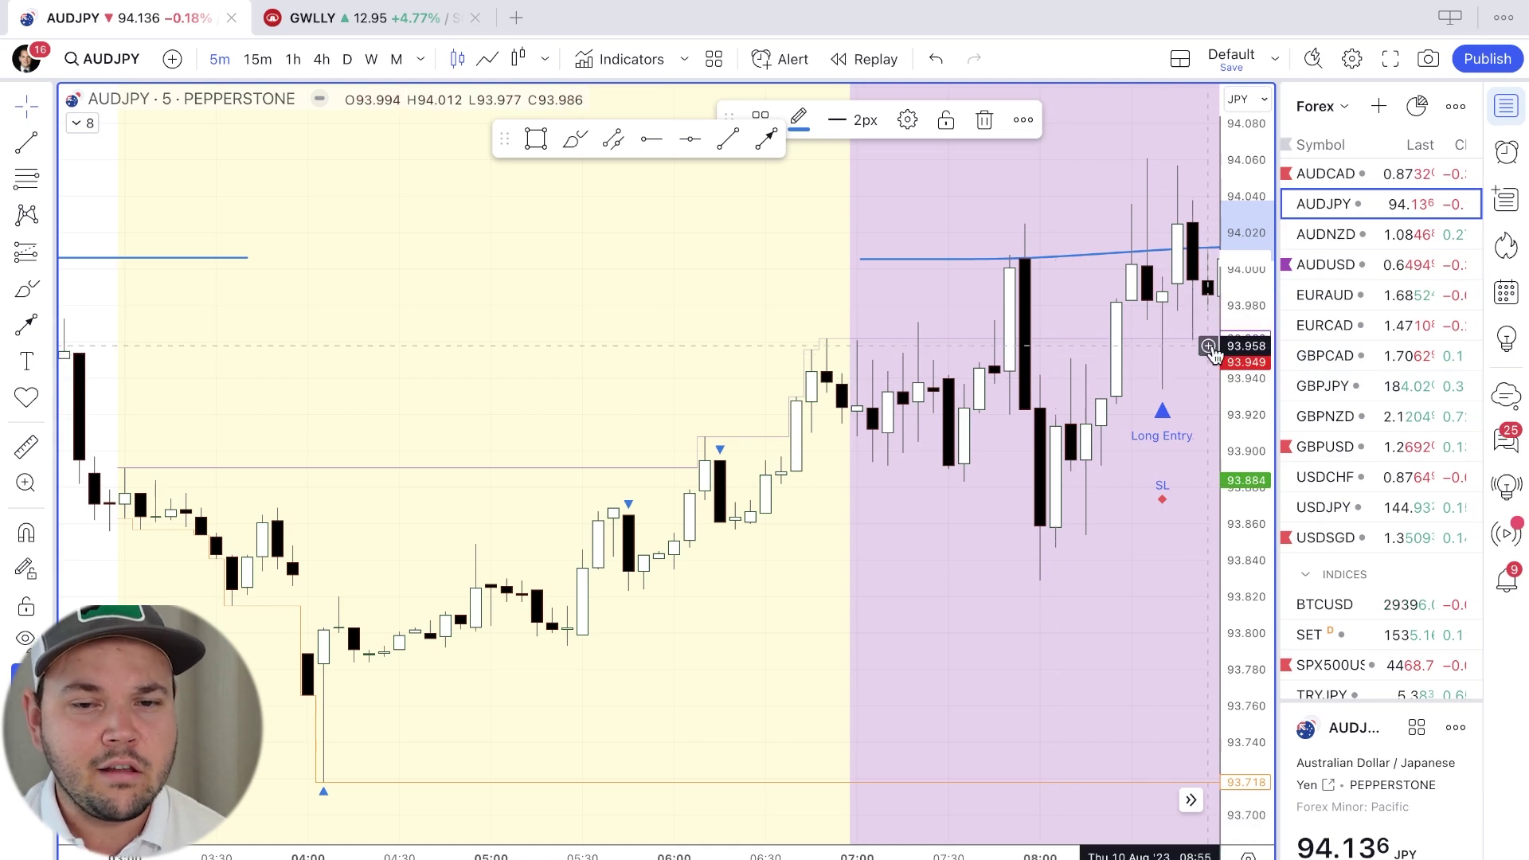
scroll(1210, 350, "up", 5)
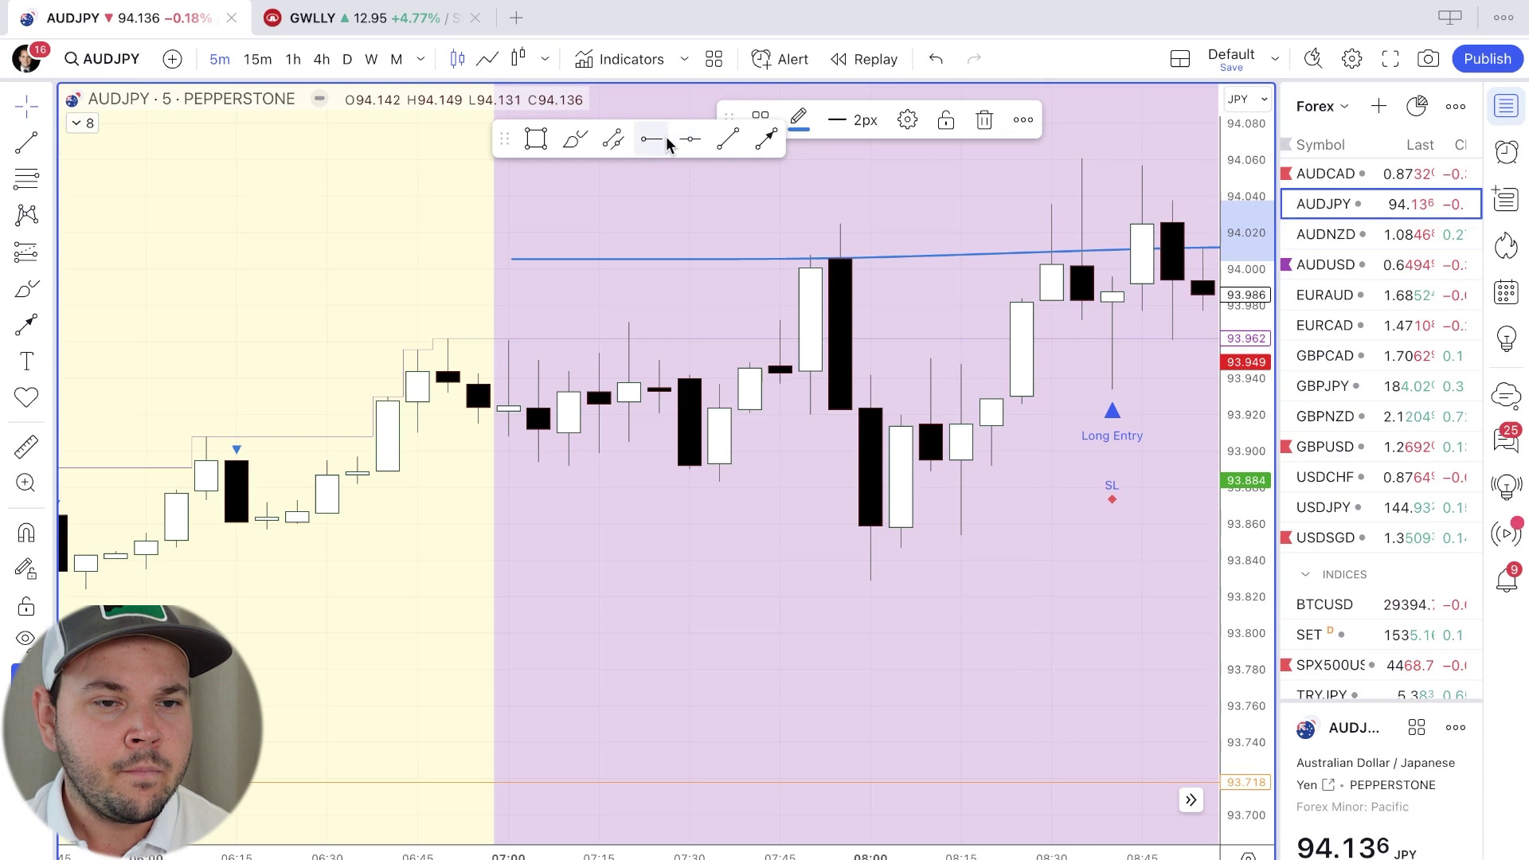
left_click(616, 149)
left_click(995, 152)
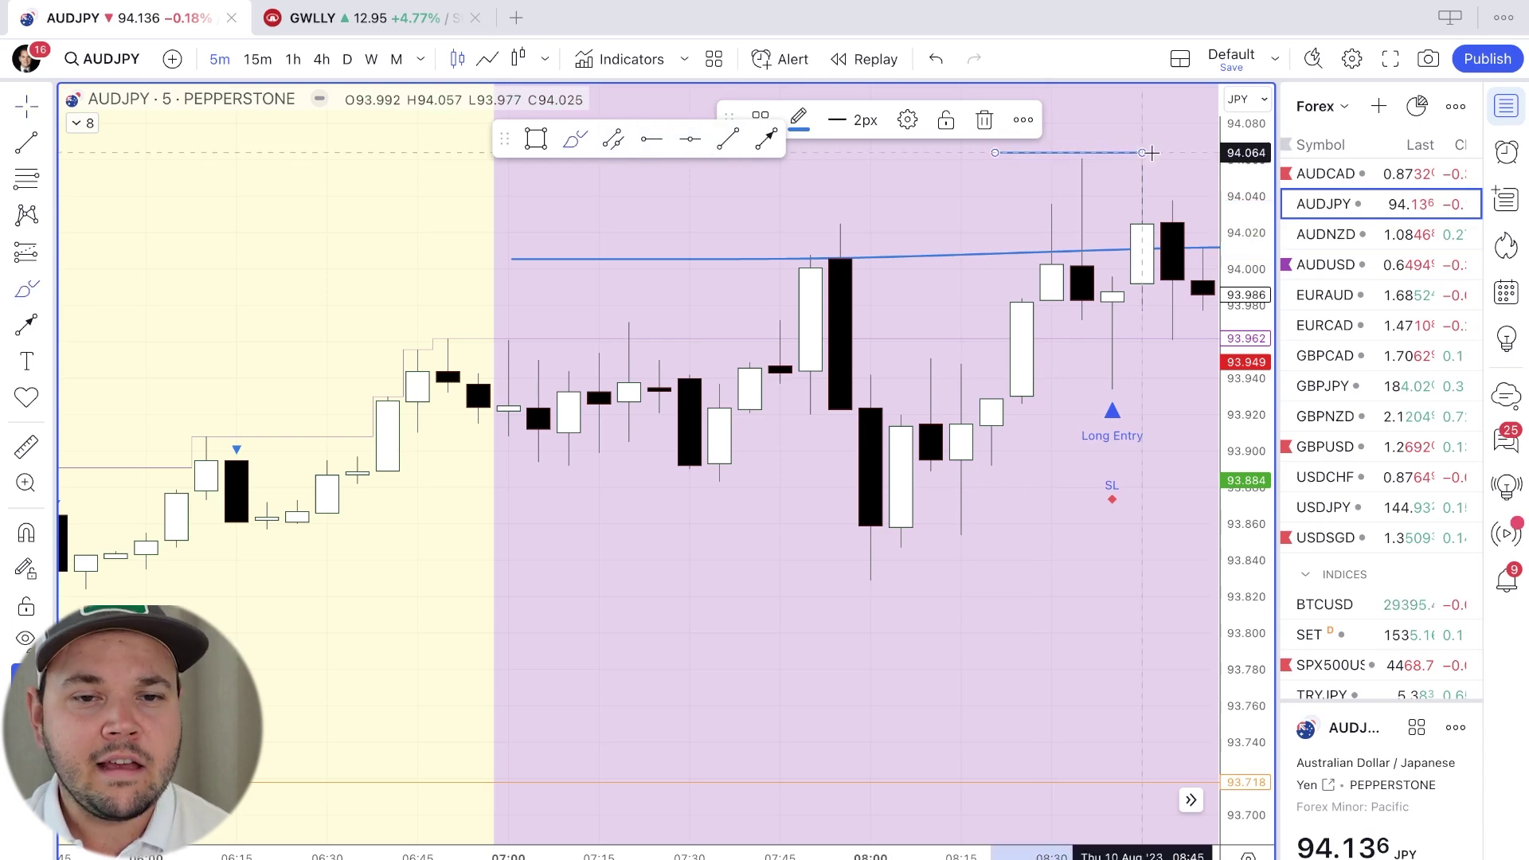
left_click(1142, 152)
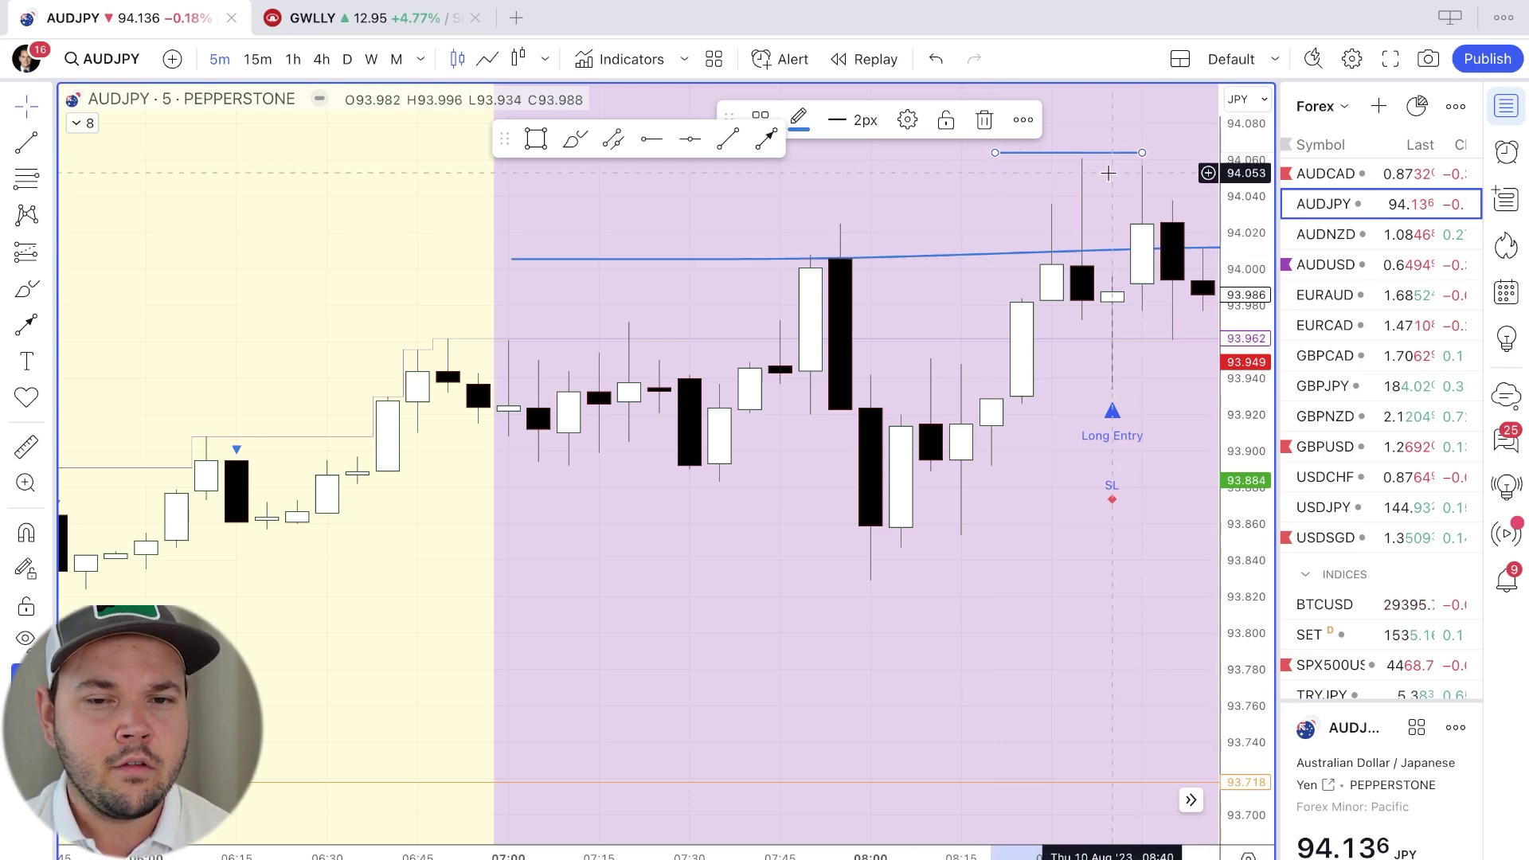
scroll(1108, 173, "right", 3)
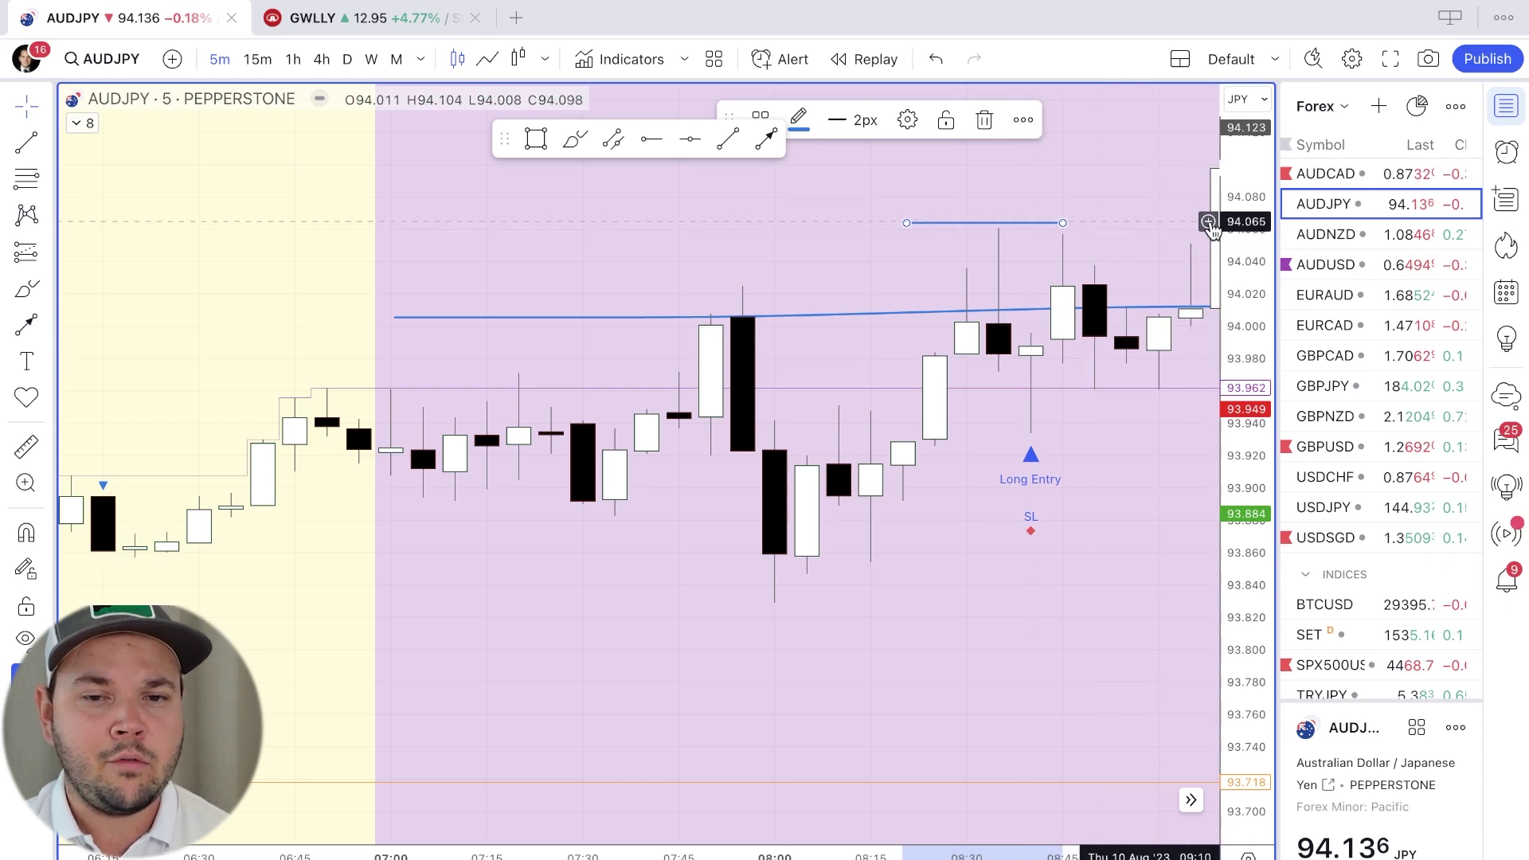
left_click_drag(1024, 231, 1206, 231)
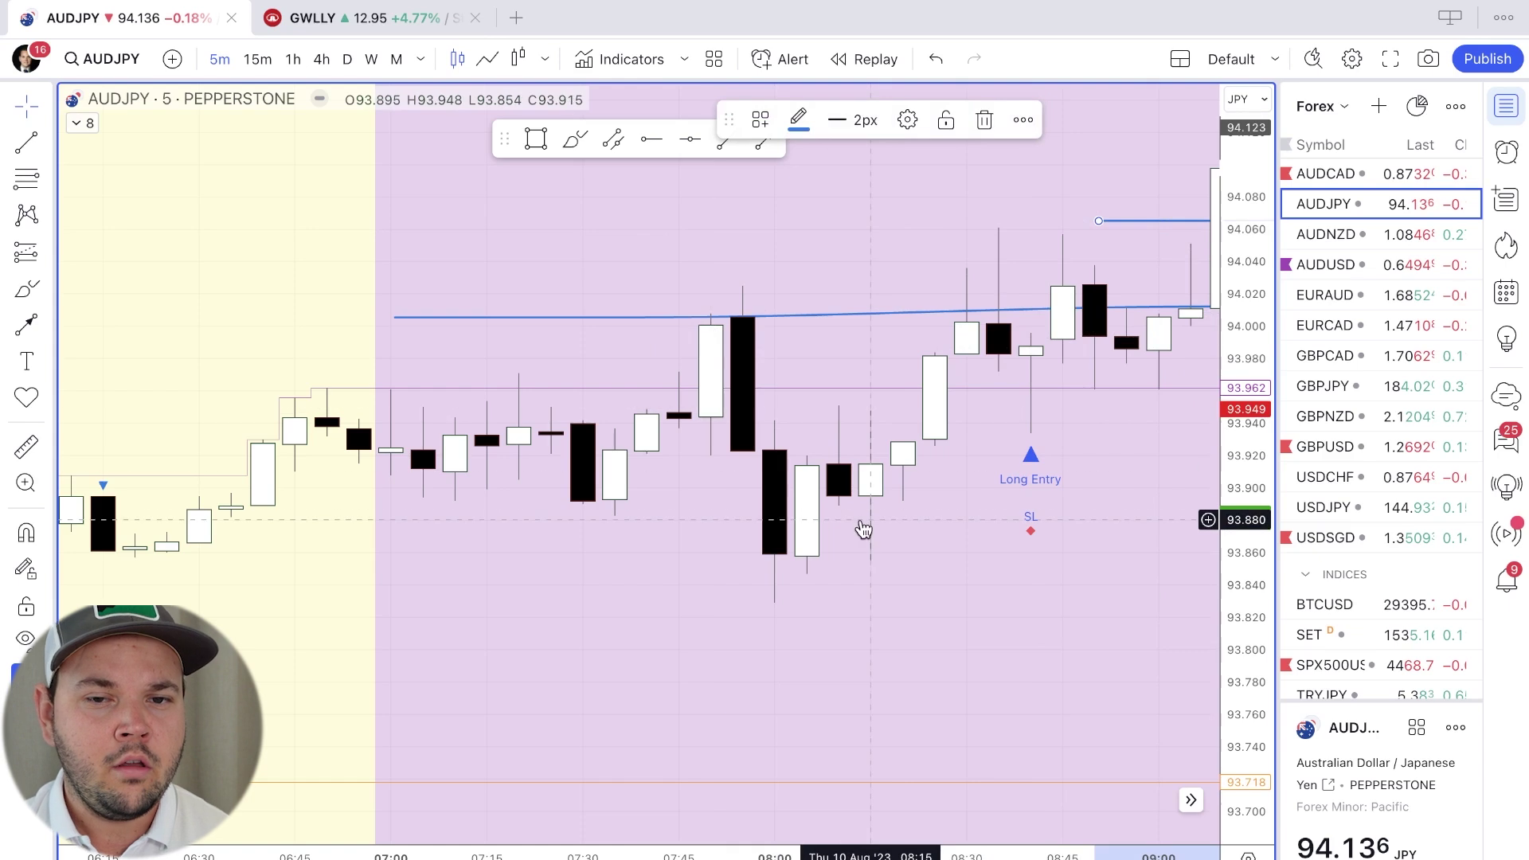
Brush short horizontal lines under the 08:50 low at about 93.955 and at the Long Entry marker at about 93.92
left_click(575, 140)
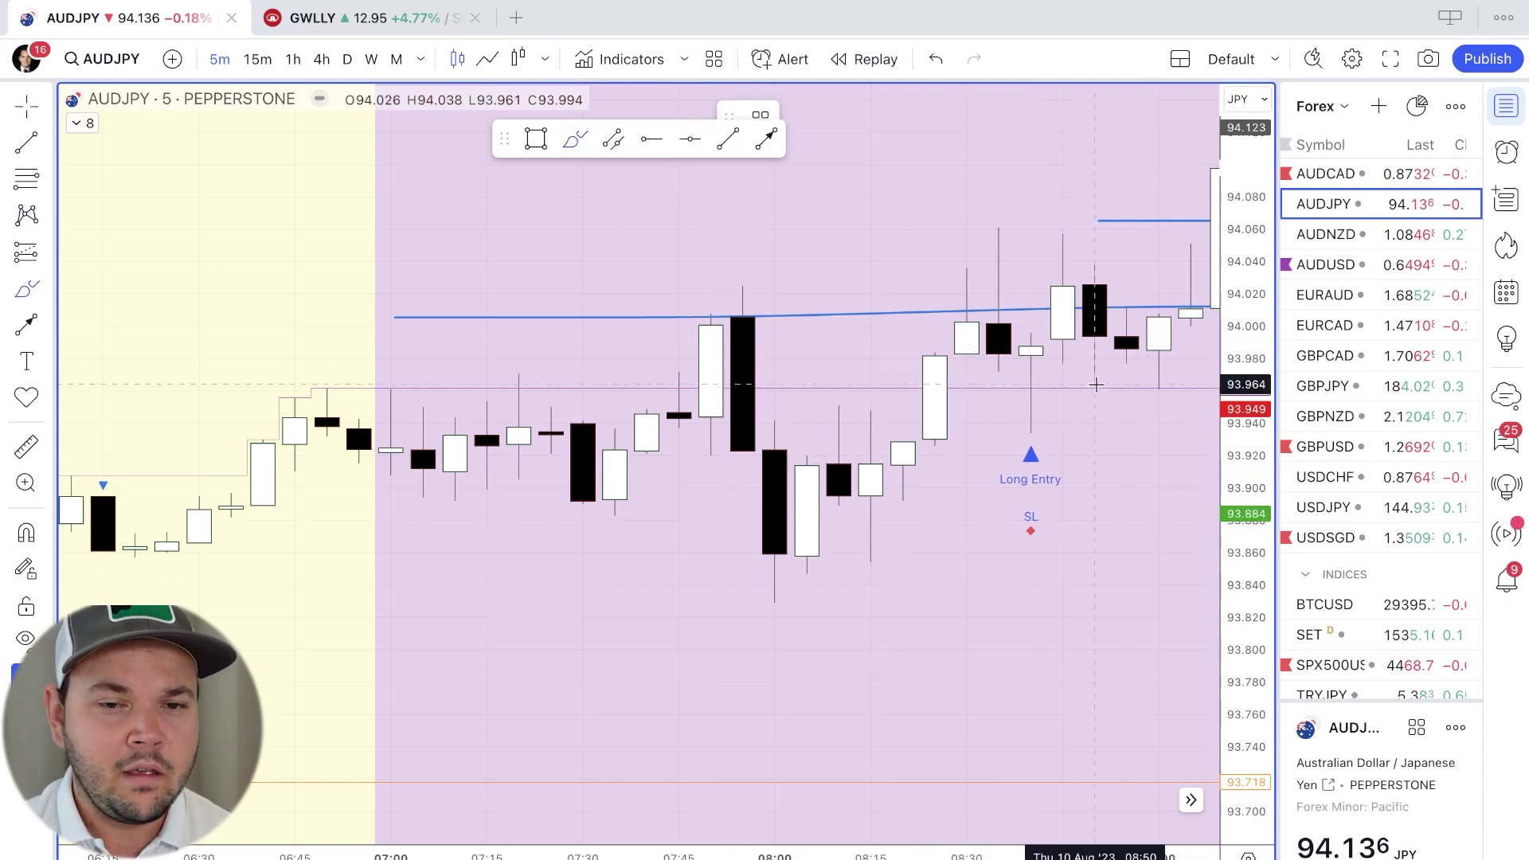
left_click(1064, 398)
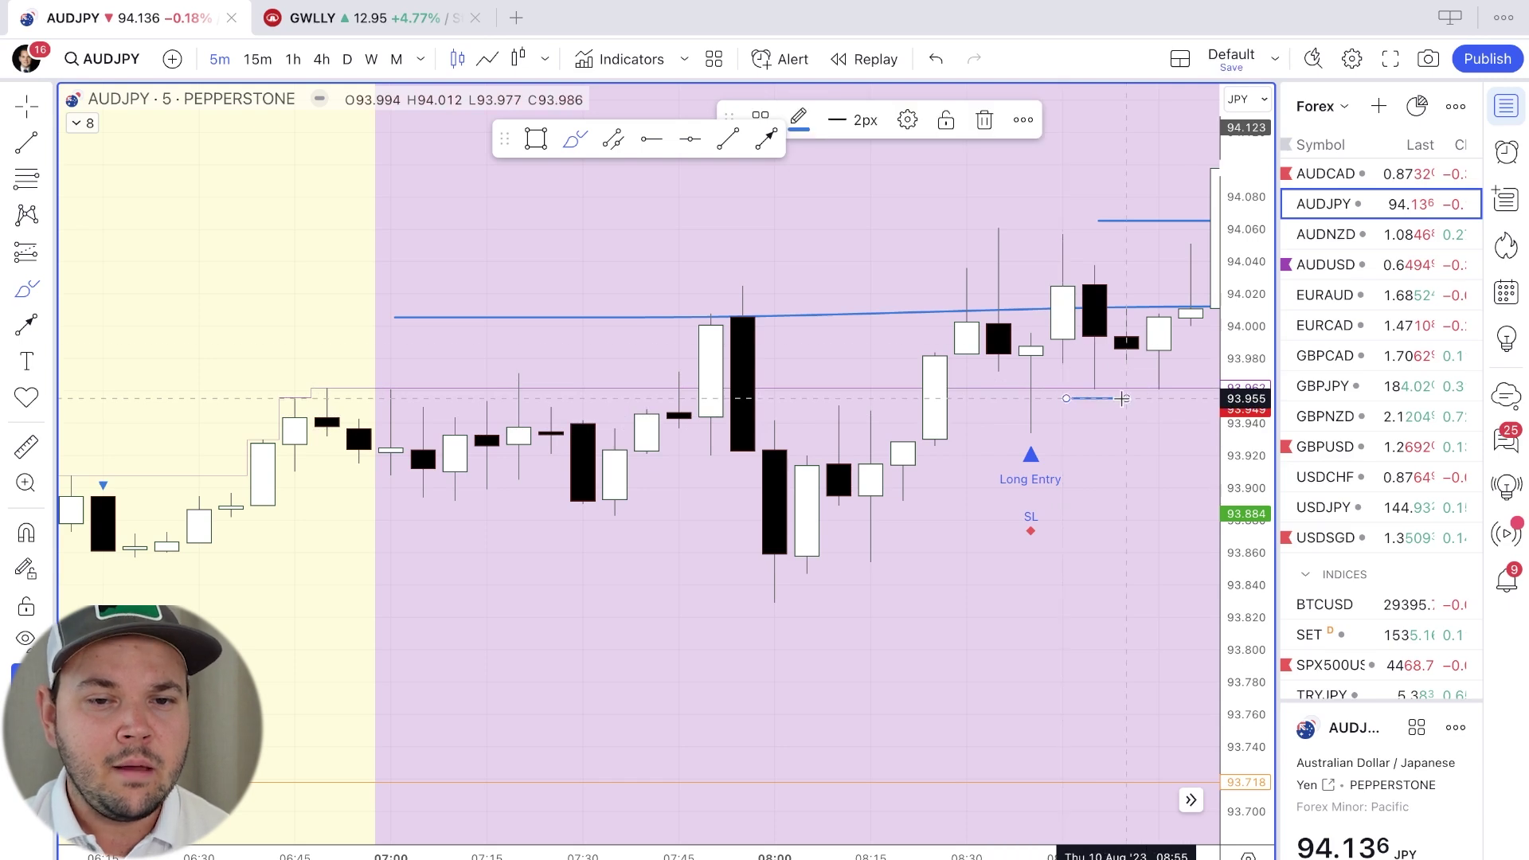
left_click(1126, 398)
left_click(1001, 452)
left_click(1063, 452)
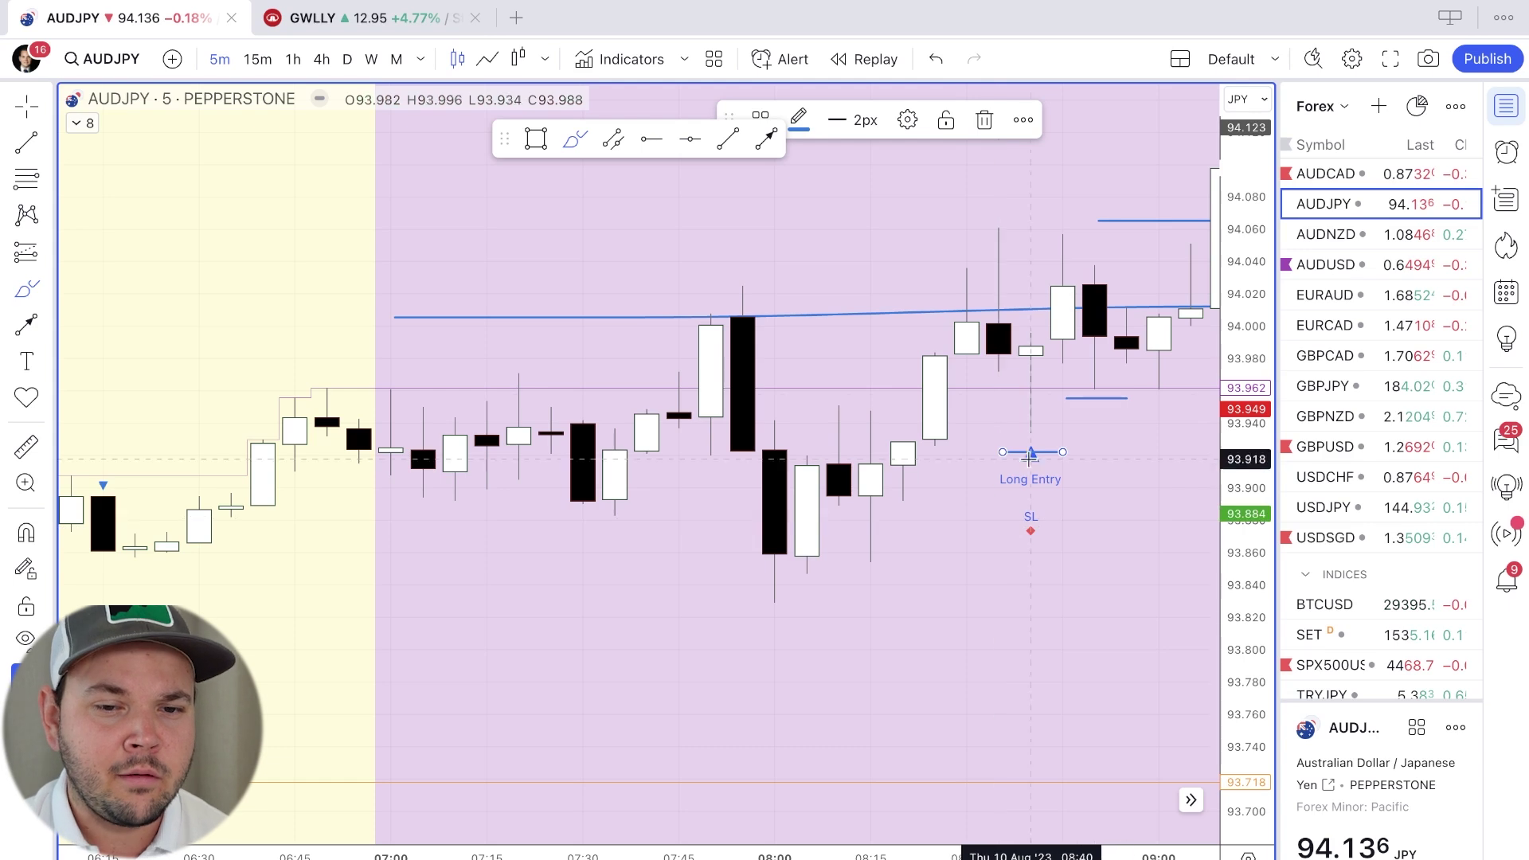
left_click_drag(970, 458, 969, 452)
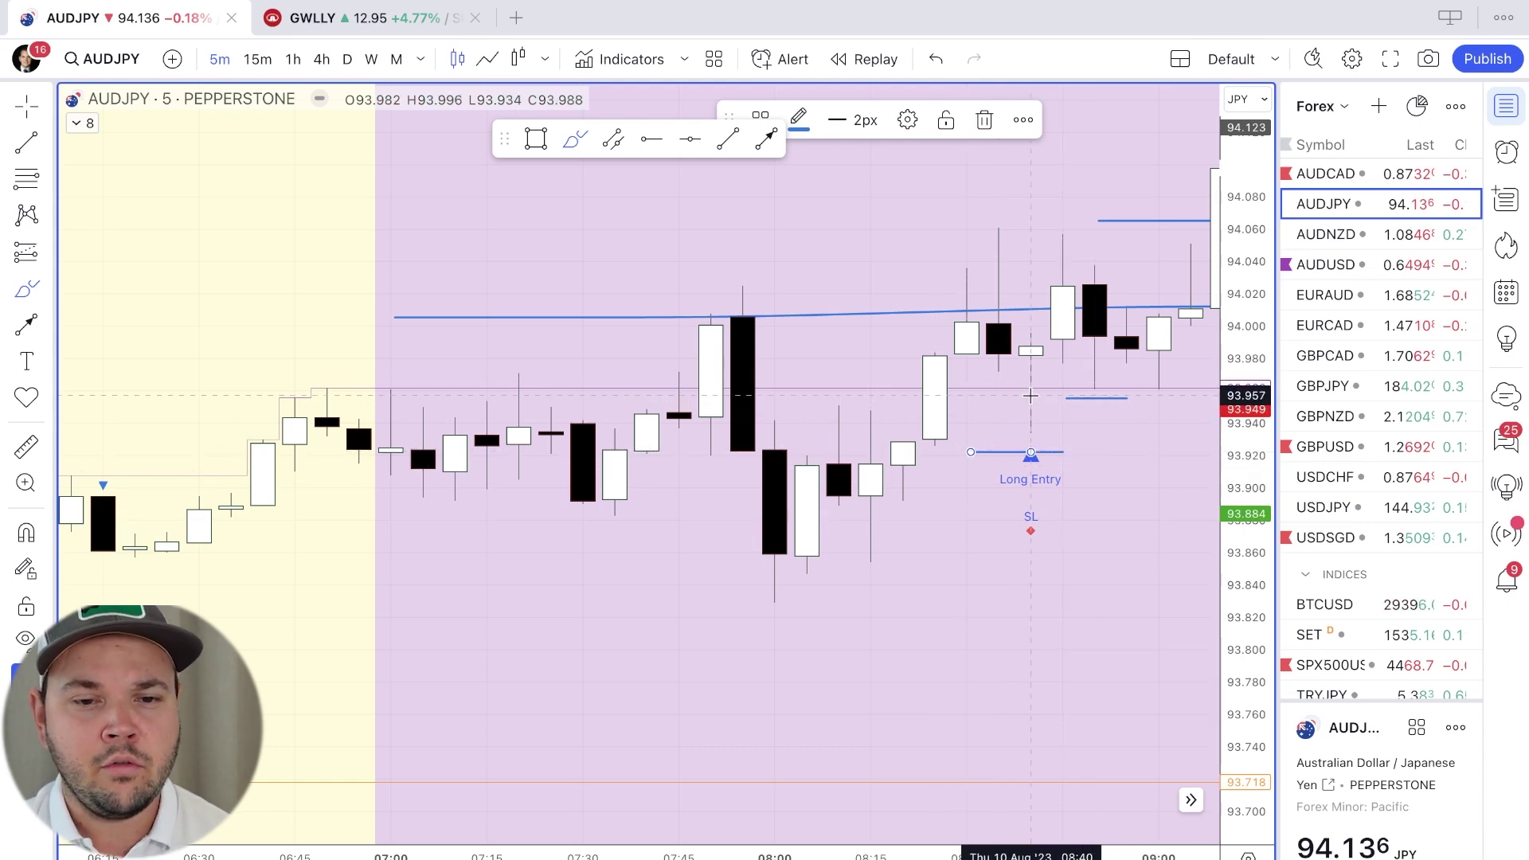
Move the existing long position from 11:00 to start at 09:05 with its entry on the brushed high line at 94.067
scroll(1152, 480, "right", 5)
scroll(1152, 480, "right", 15)
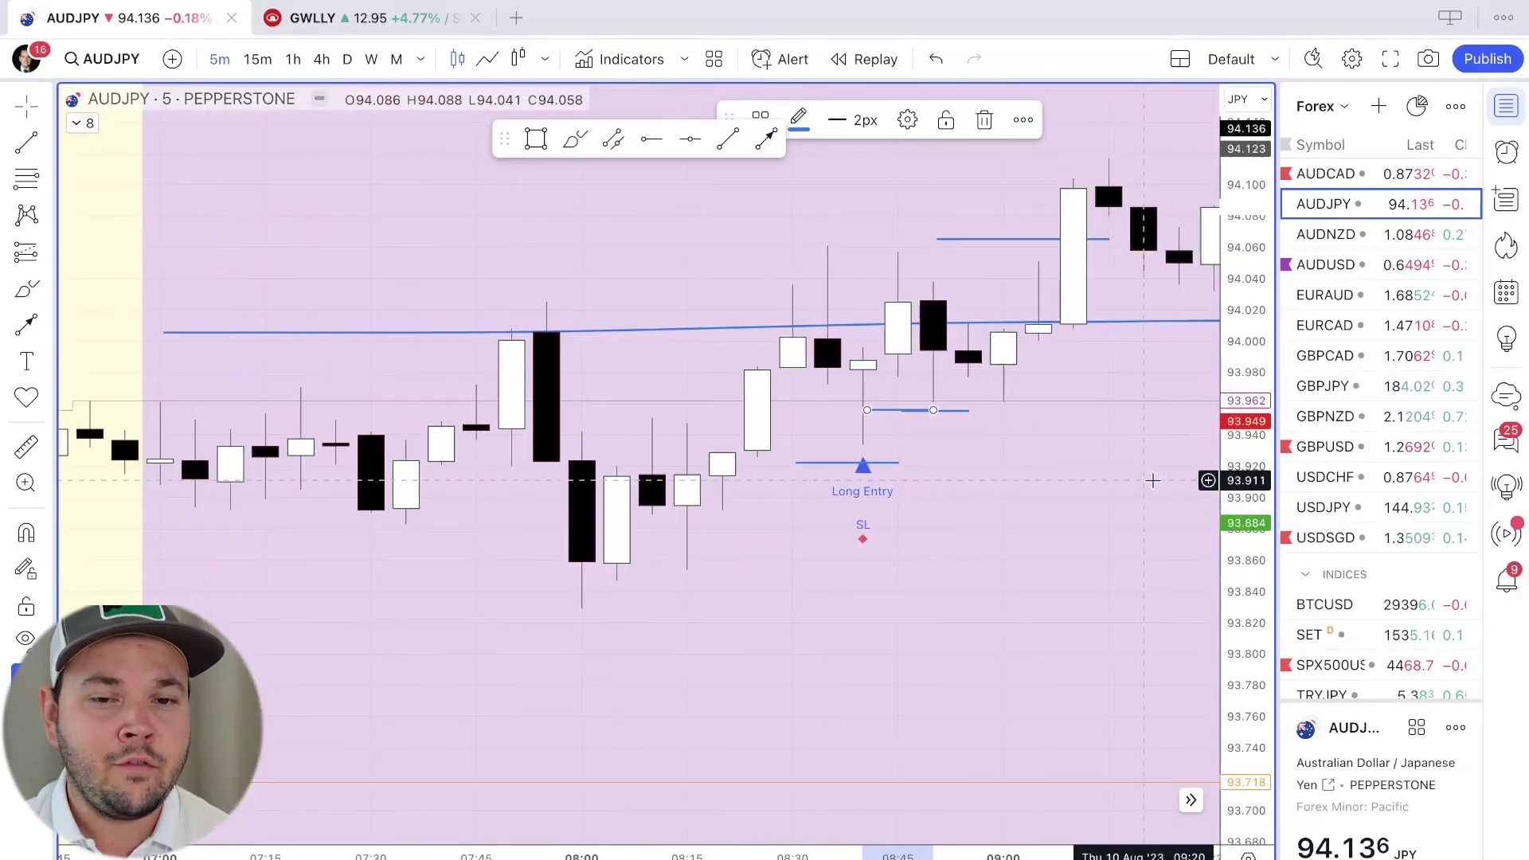
scroll(1152, 480, "down", 5)
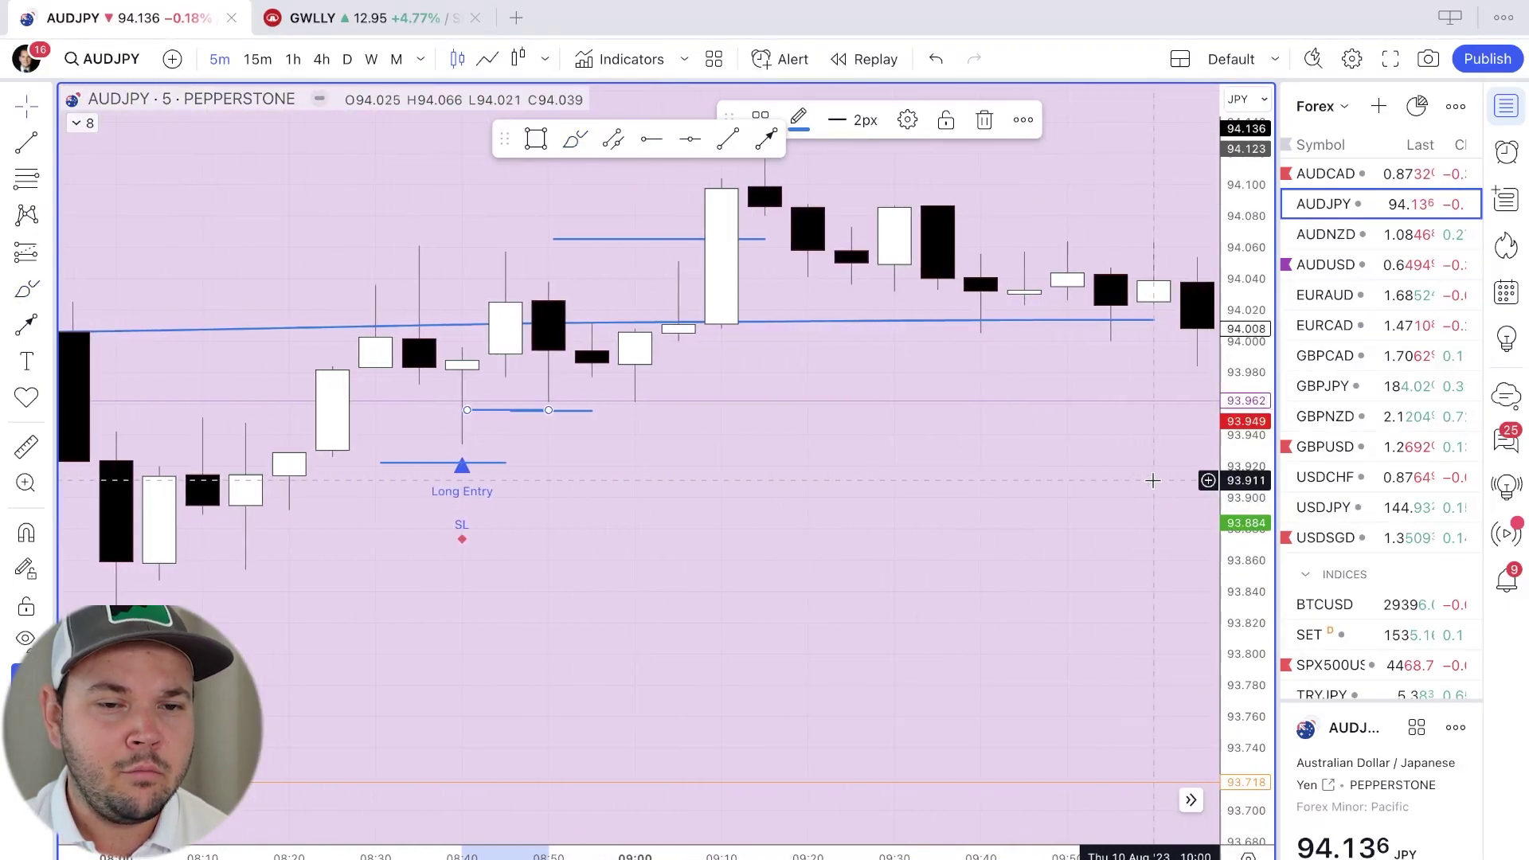
scroll(1152, 480, "right", 3)
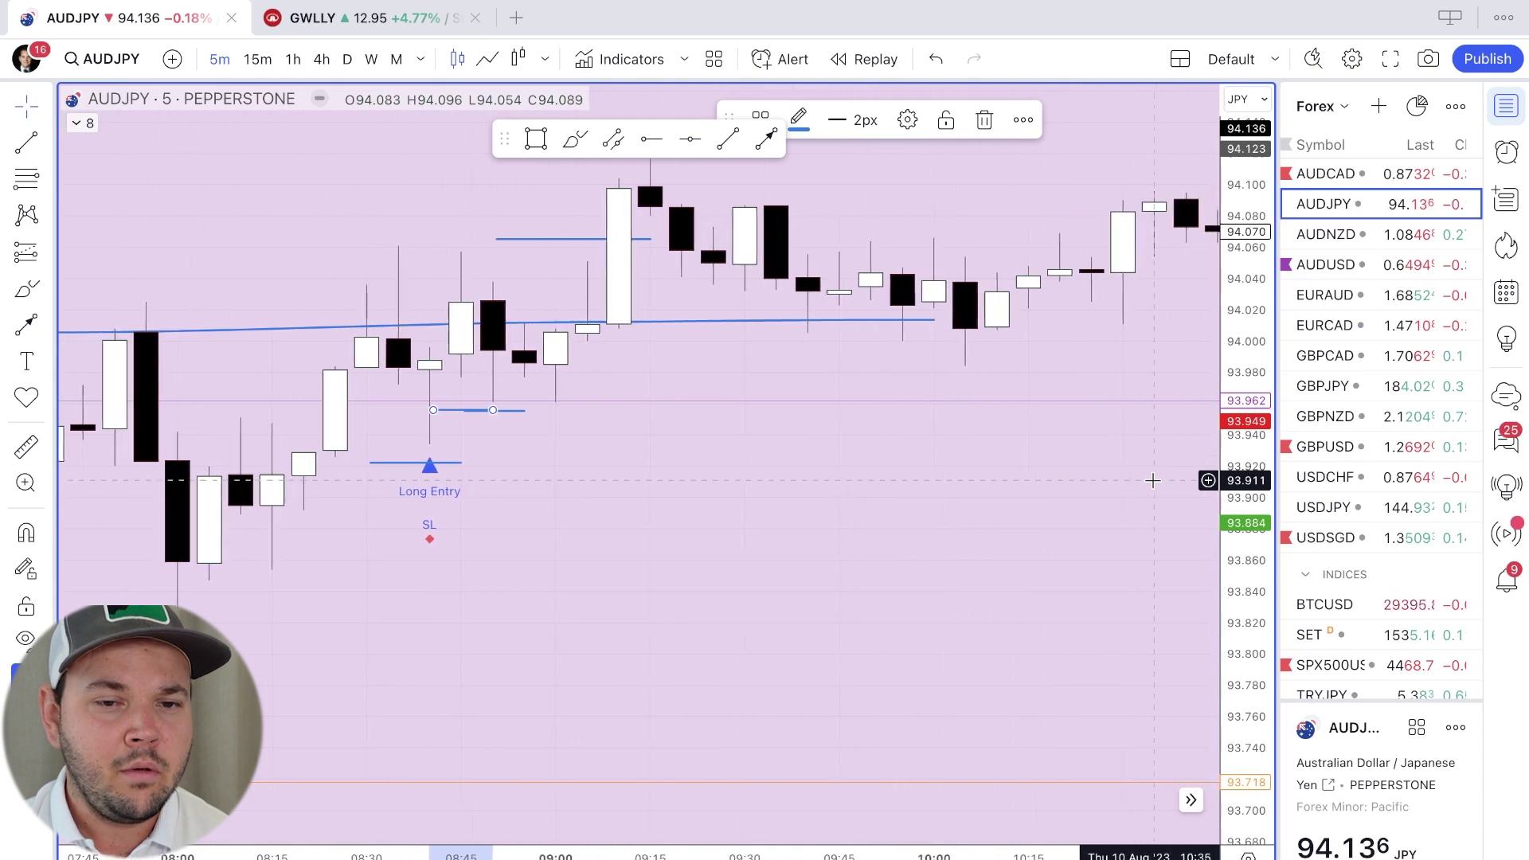
scroll(938, 385, "right", 5)
scroll(964, 374, "right", 5)
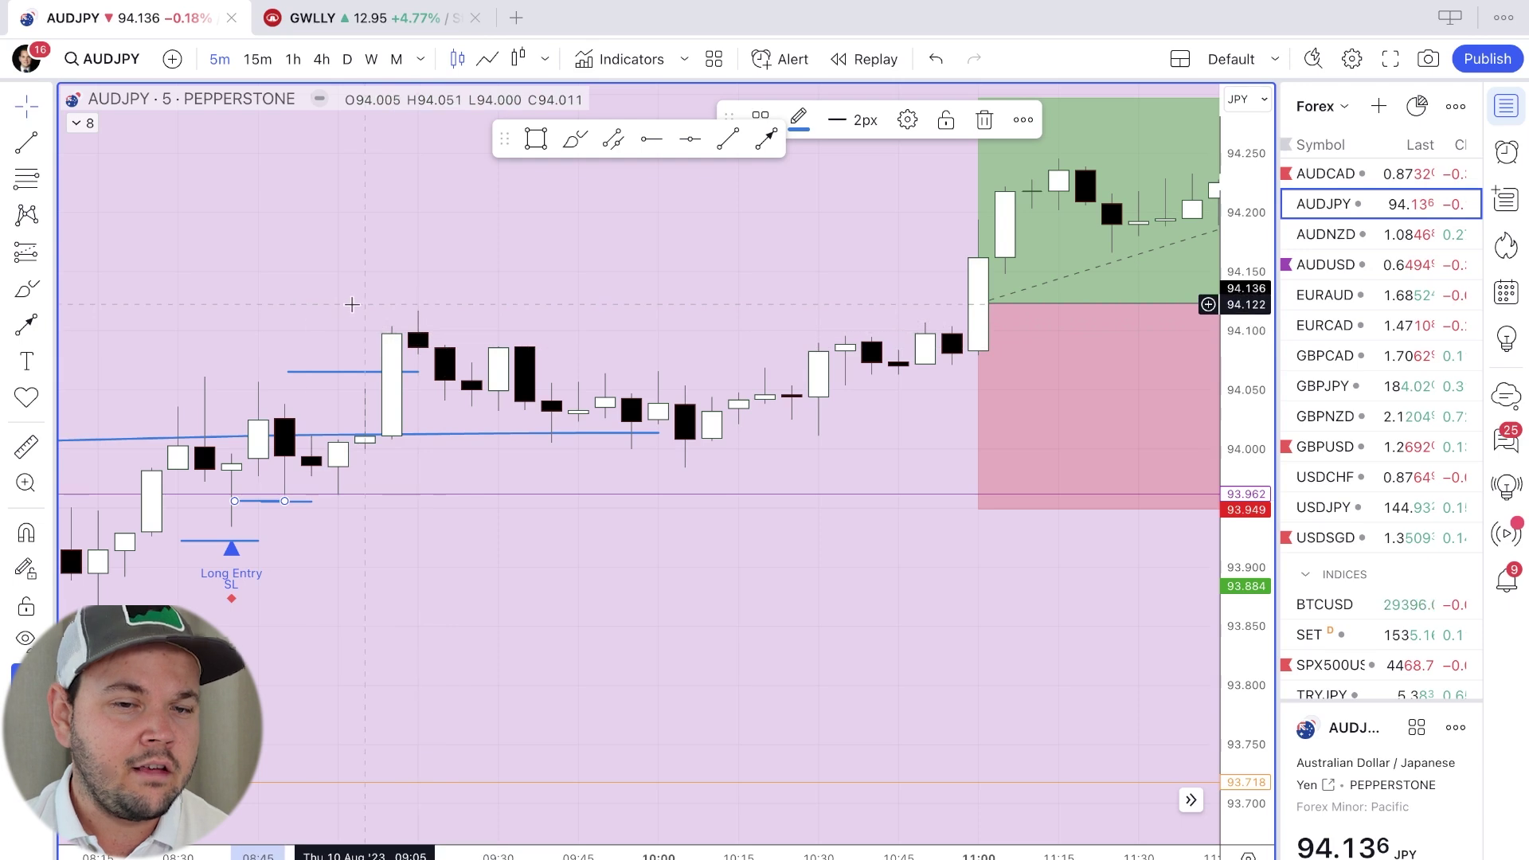
left_click_drag(1136, 313, 510, 383)
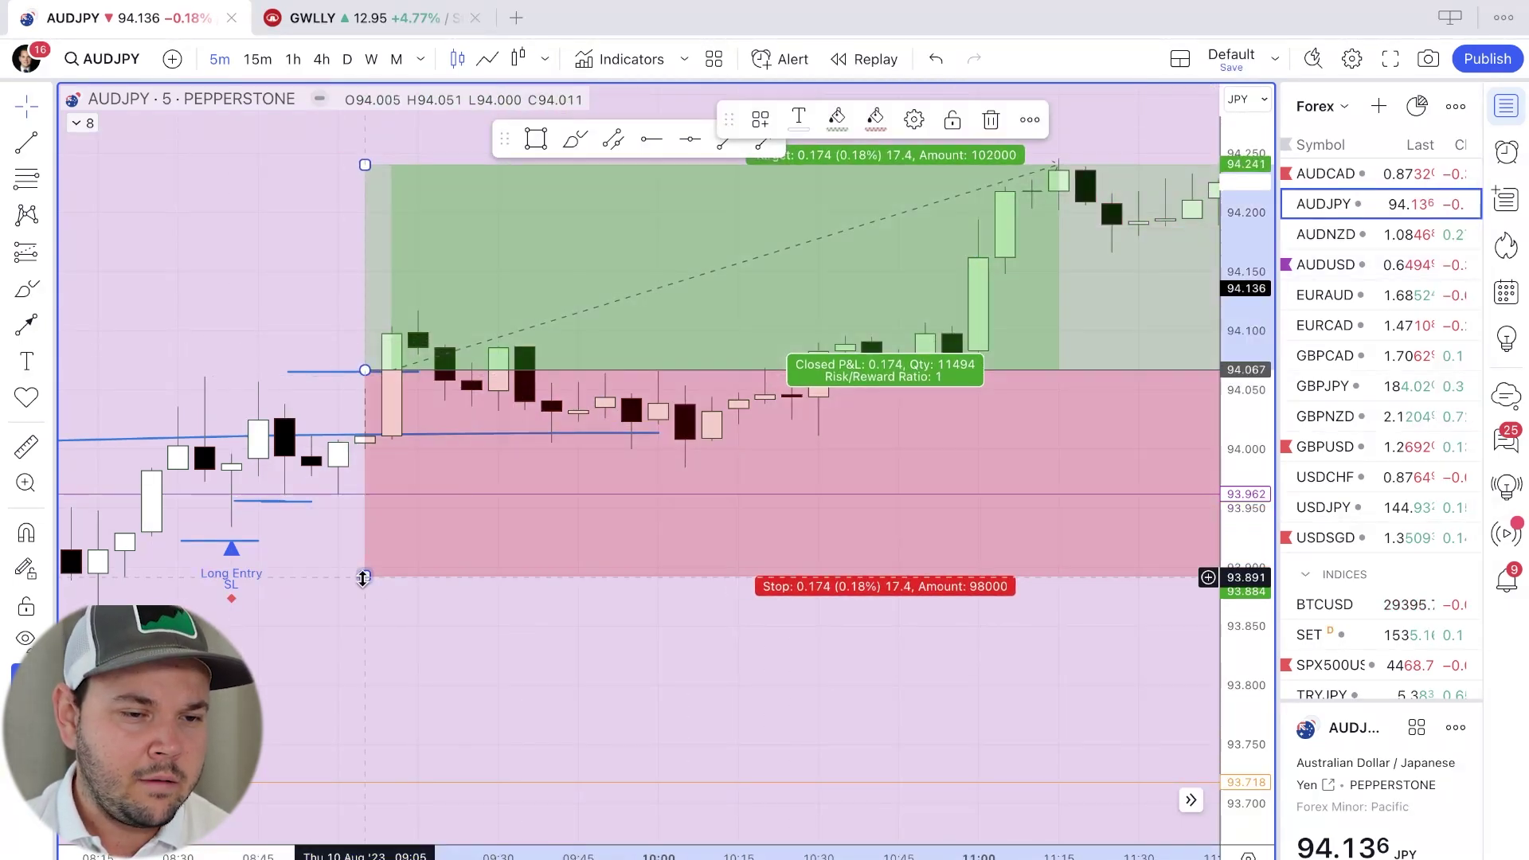
Set the long position's stop to 93.921 at the Long Entry line and its target to 94.217
left_click_drag(363, 577, 365, 542)
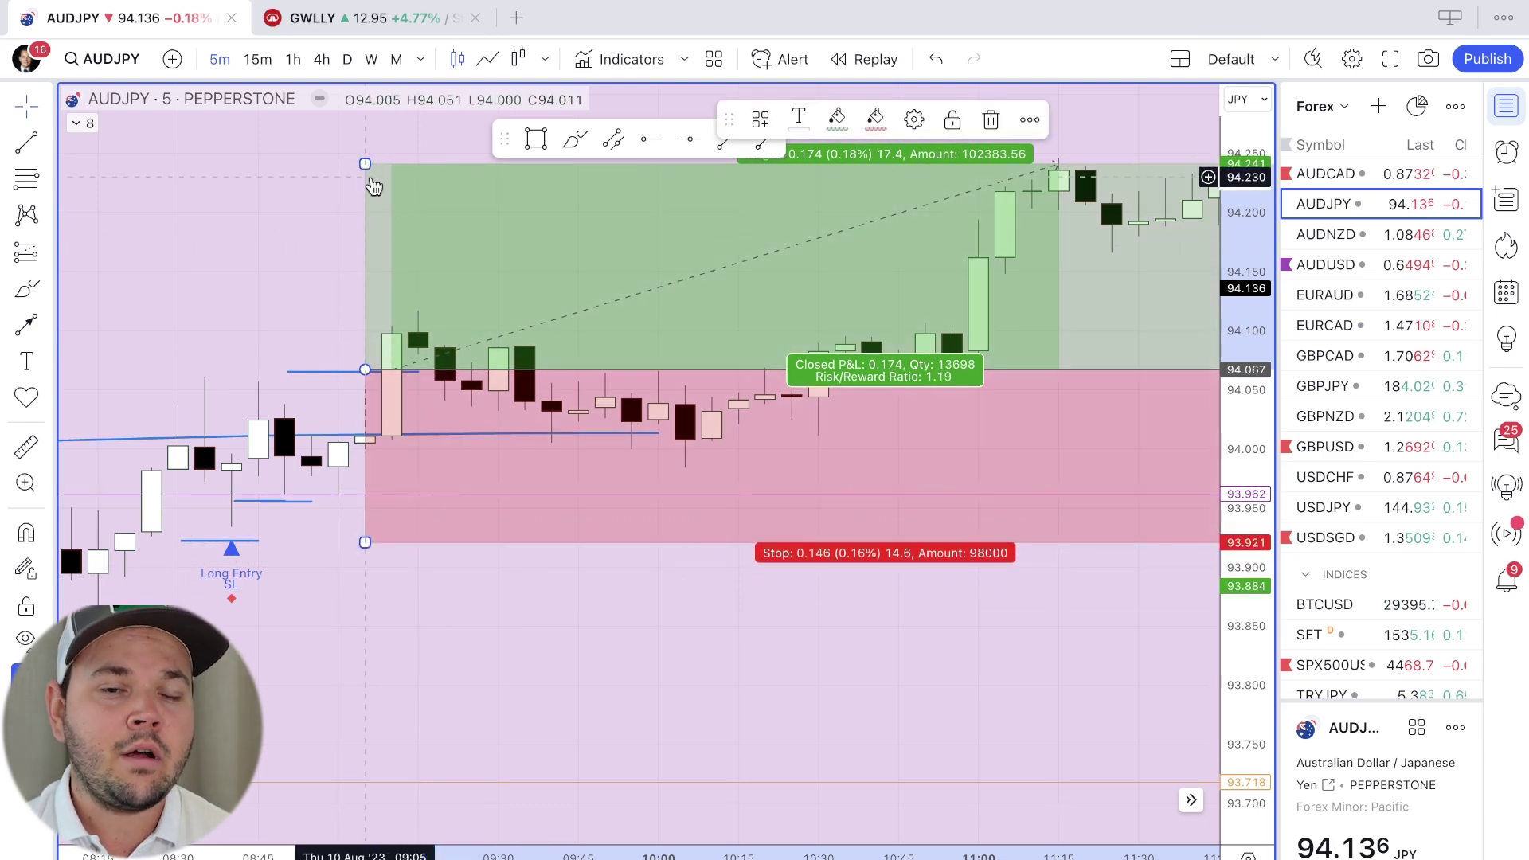
left_click_drag(367, 165, 372, 192)
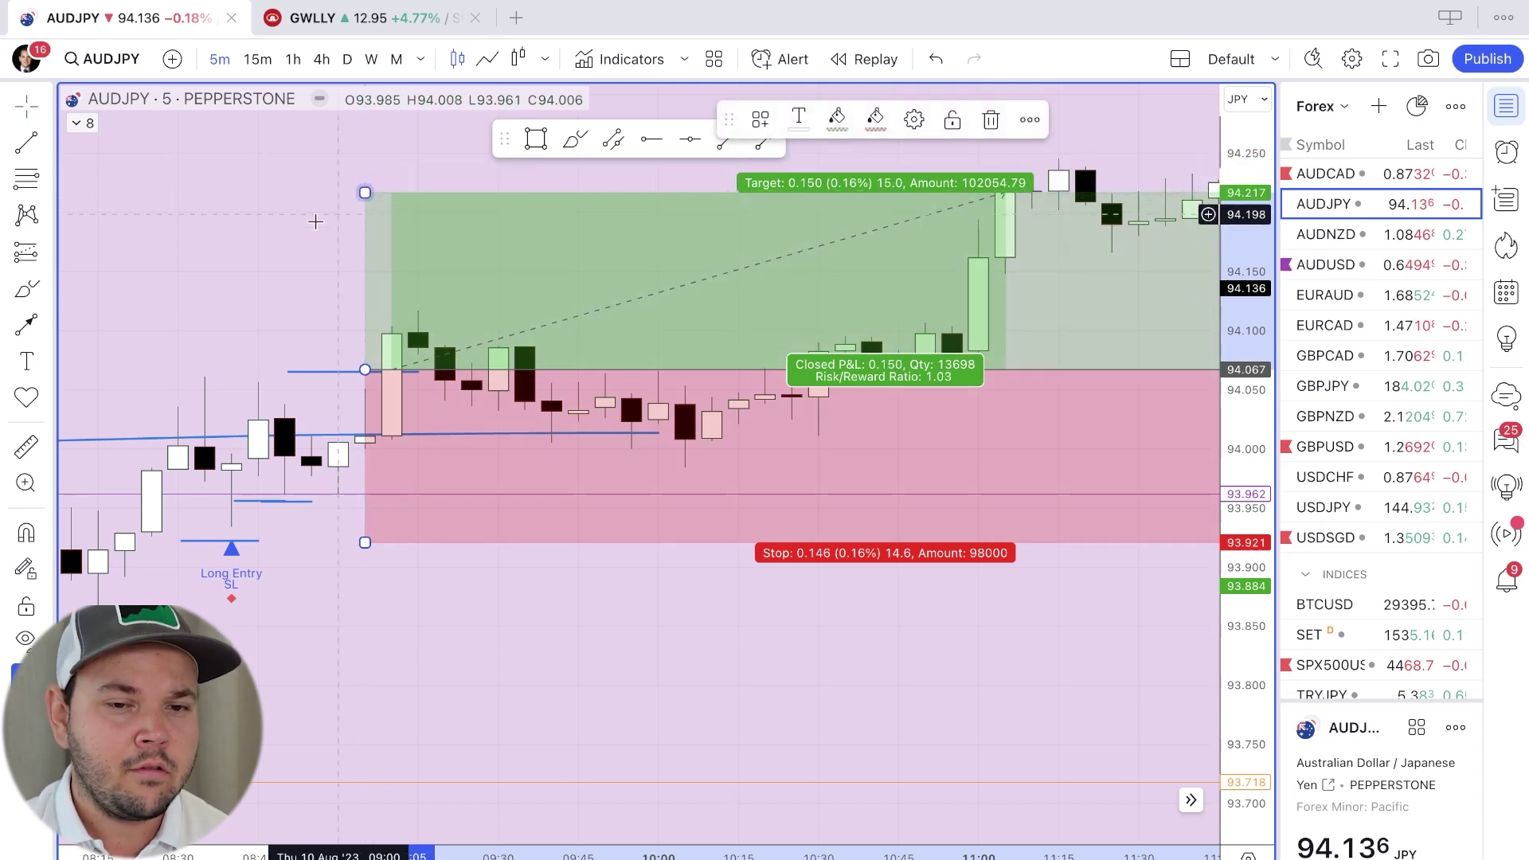
Raise the long position's target to 94.358 and extend its end to about 13:40
scroll(293, 239, "down", 3)
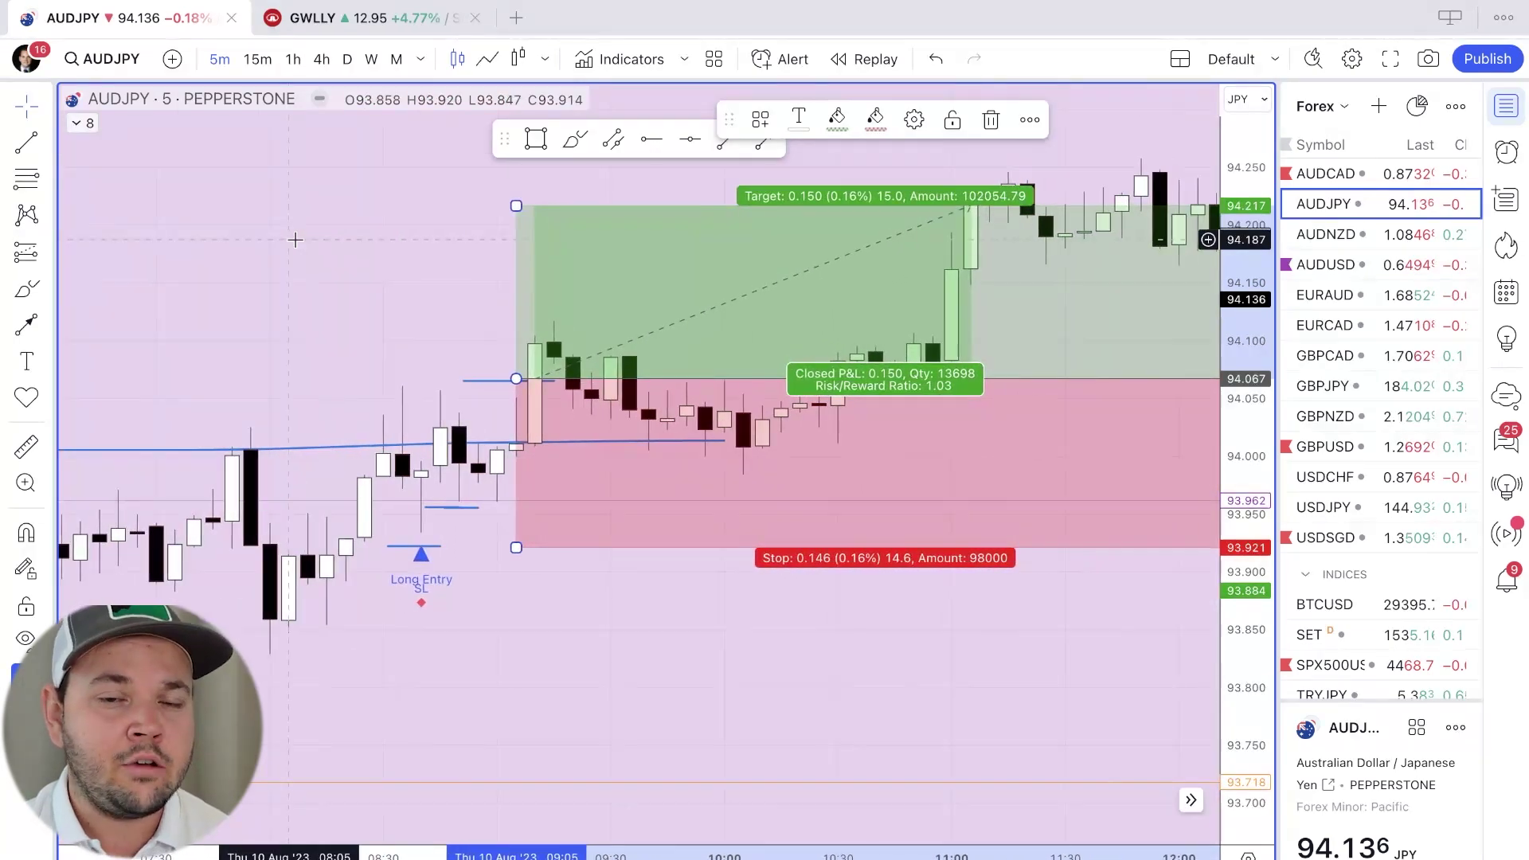
scroll(294, 239, "up", 3)
scroll(295, 238, "right", 5)
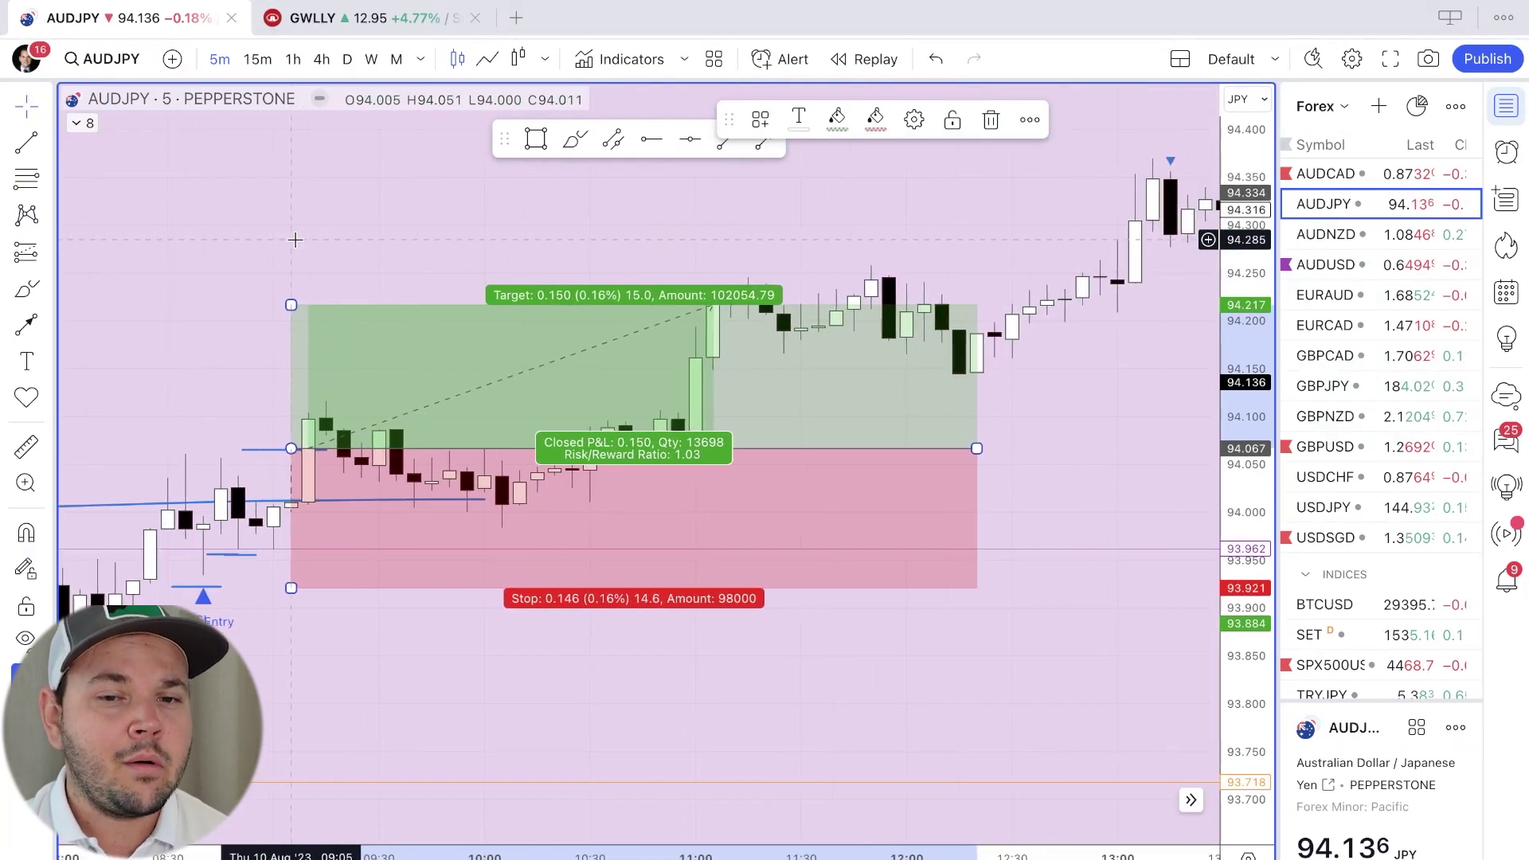
scroll(294, 239, "down", 1)
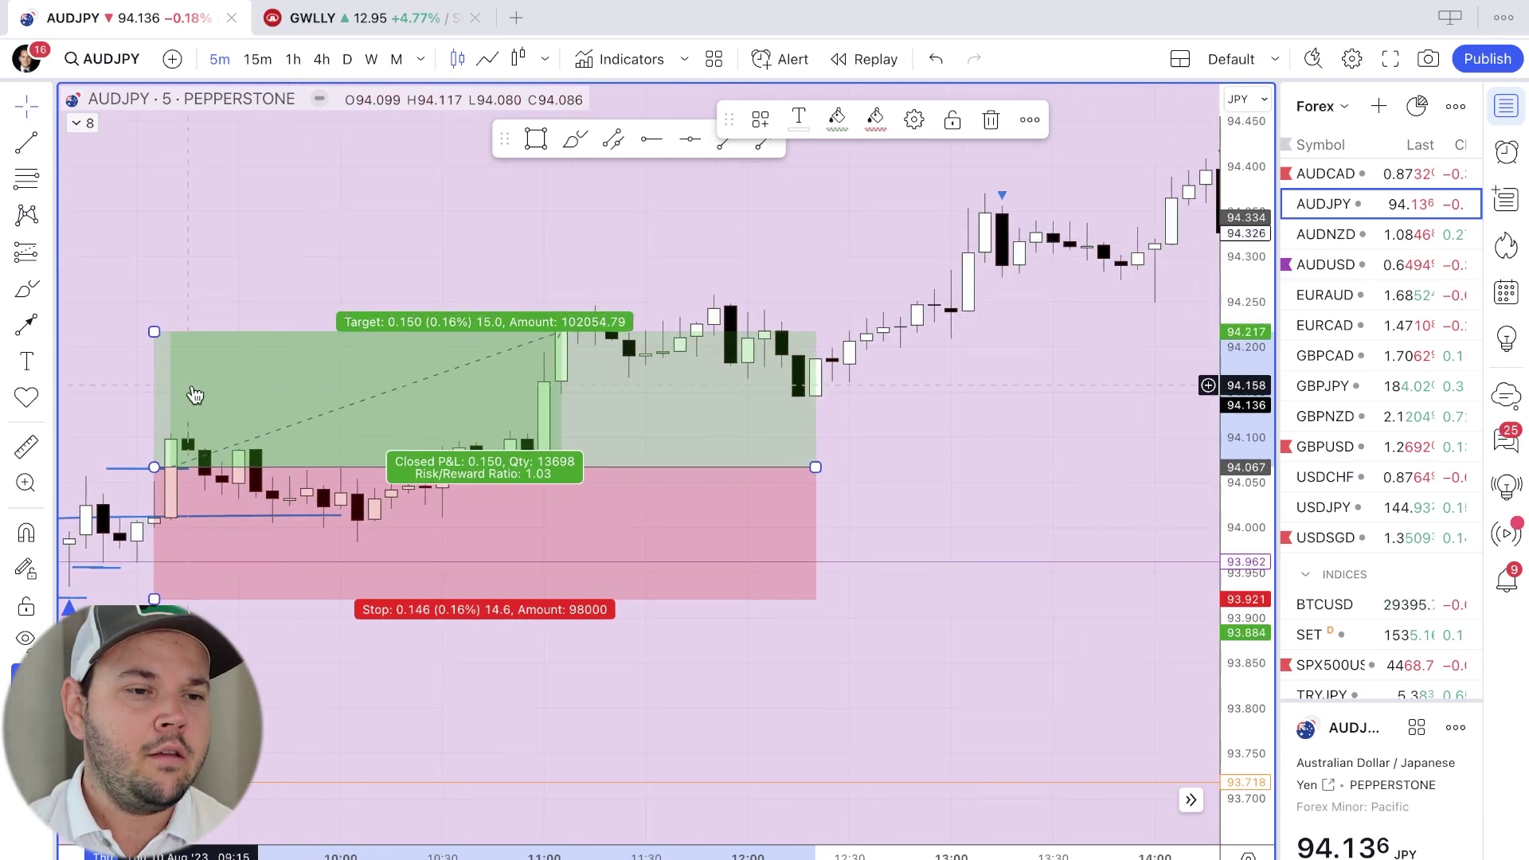
left_click_drag(154, 328, 154, 205)
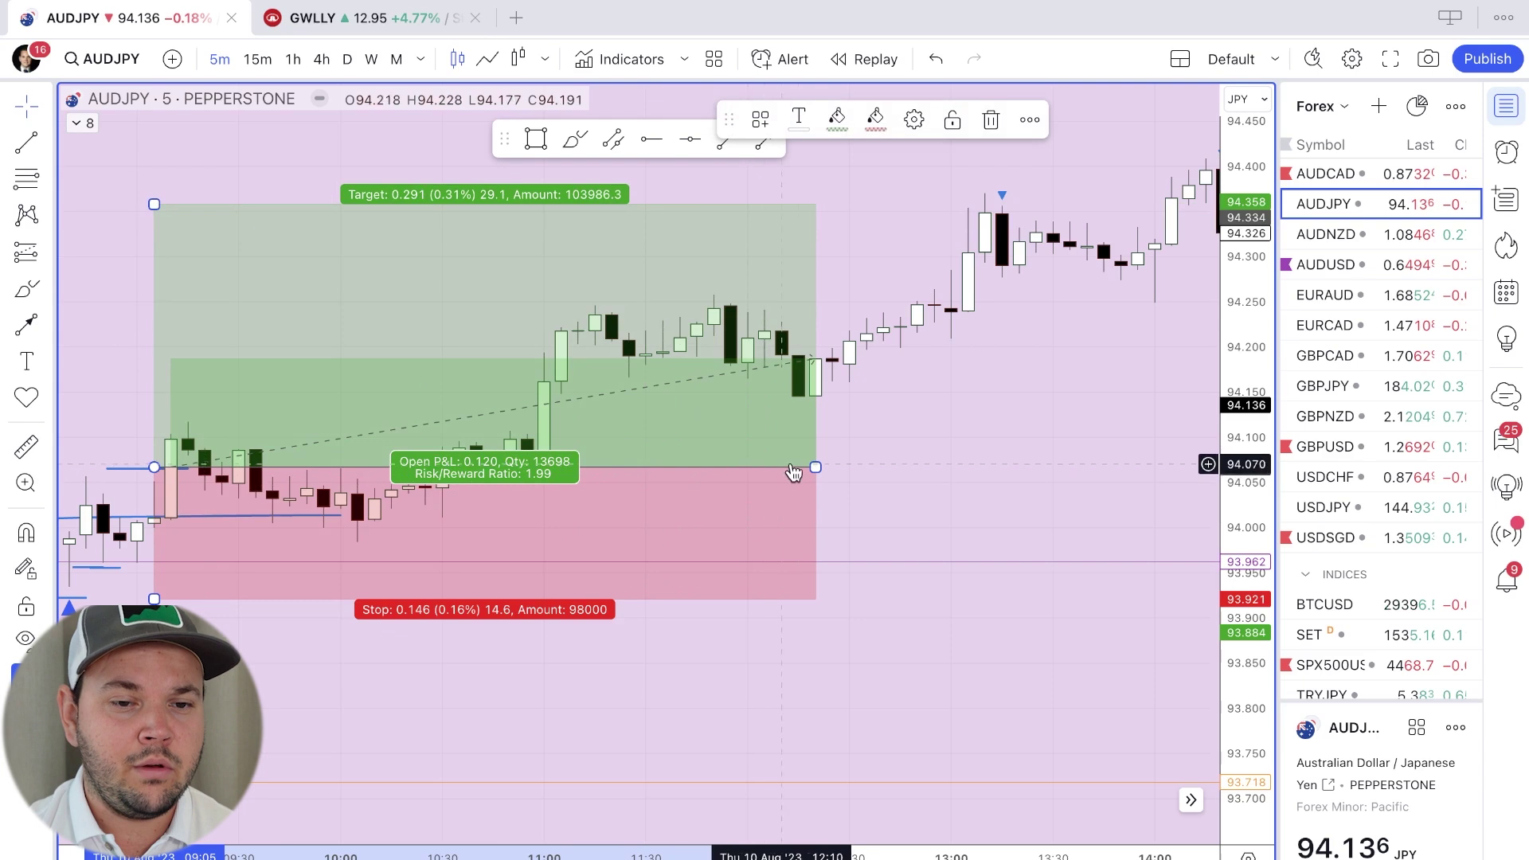
left_click_drag(815, 467, 1086, 466)
left_click(980, 681)
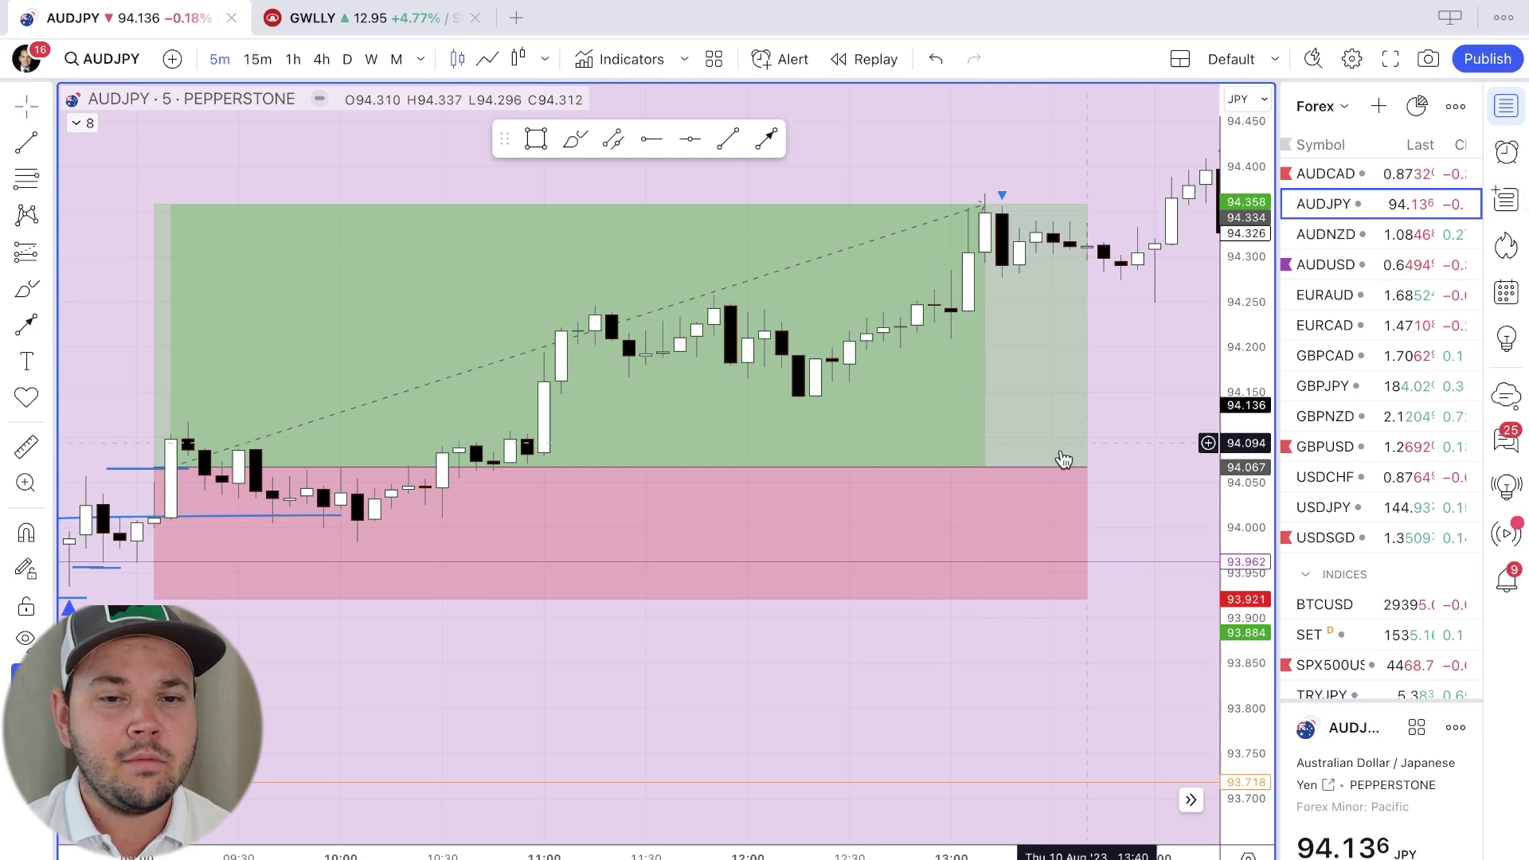
Draw a downward arrow on the 11 August chart from about 94.457 at 03:35 to about 94.335 at 04:30
left_click(956, 495)
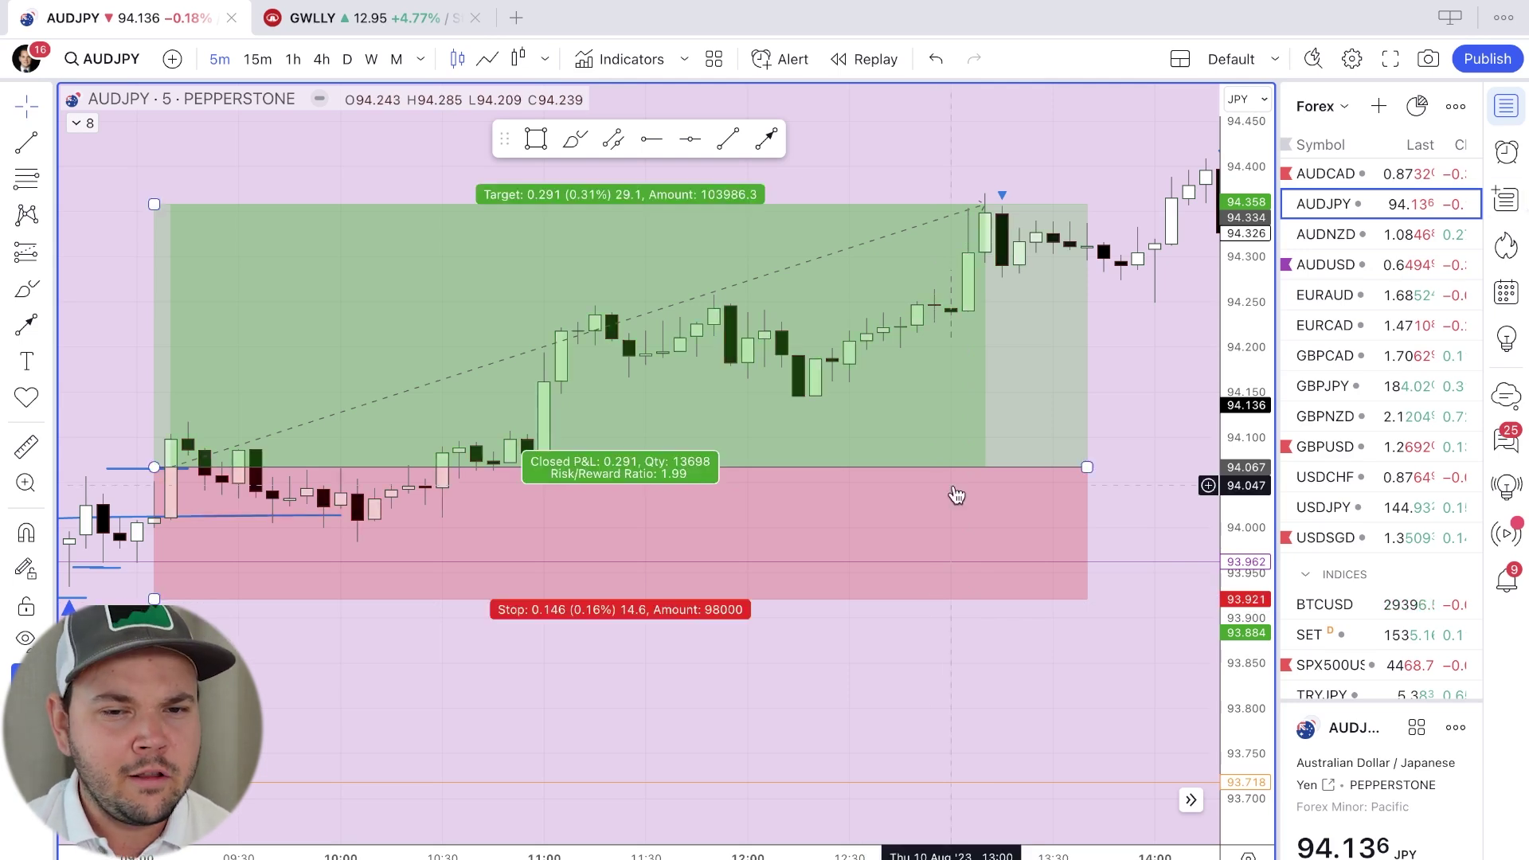
scroll(956, 495, "right", 15)
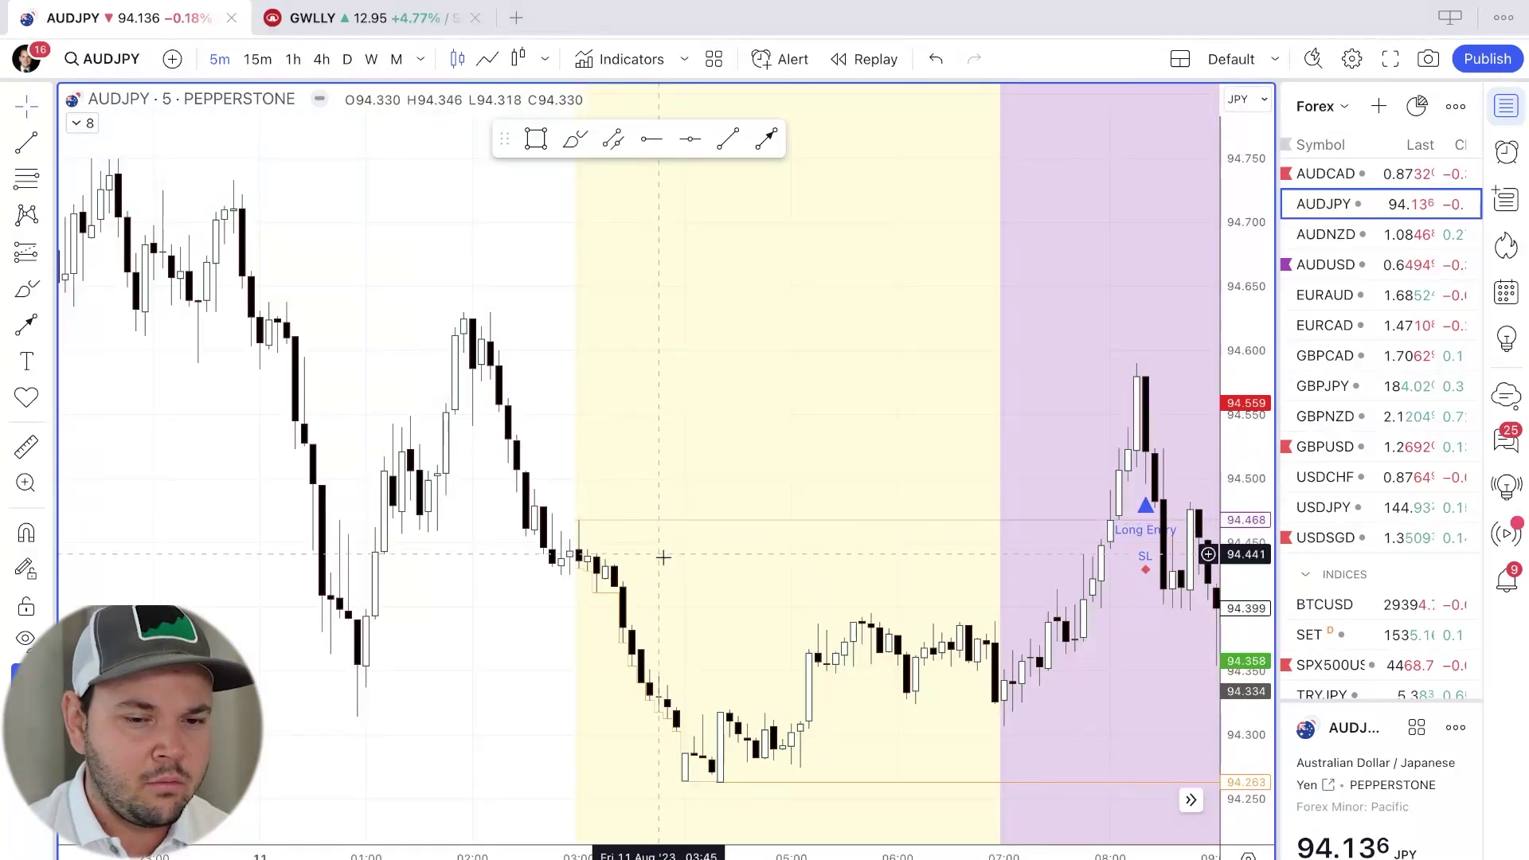
left_click(762, 143)
left_click(641, 534)
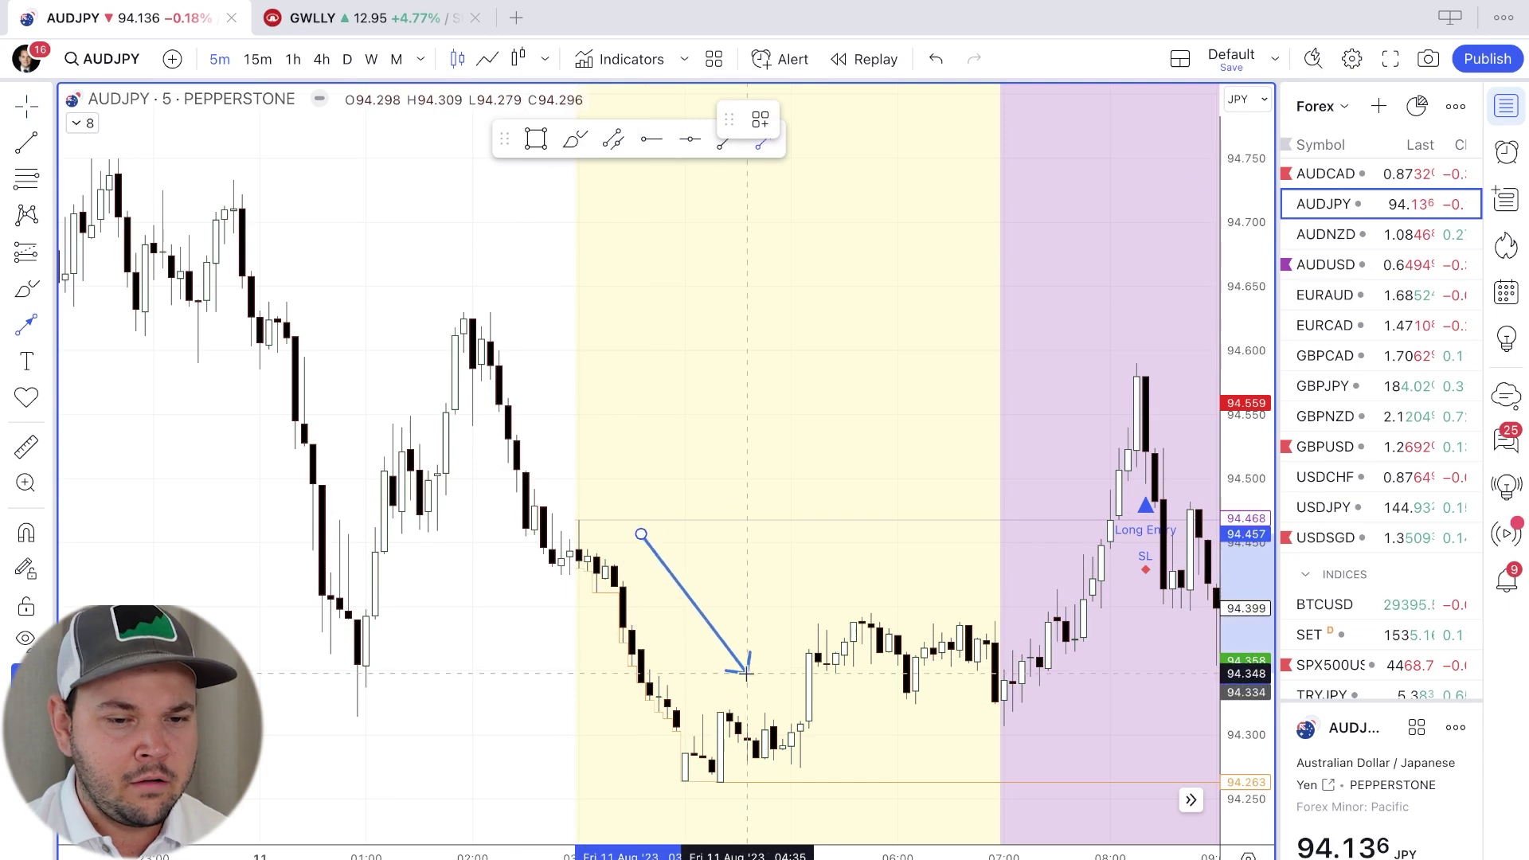
left_click(738, 689)
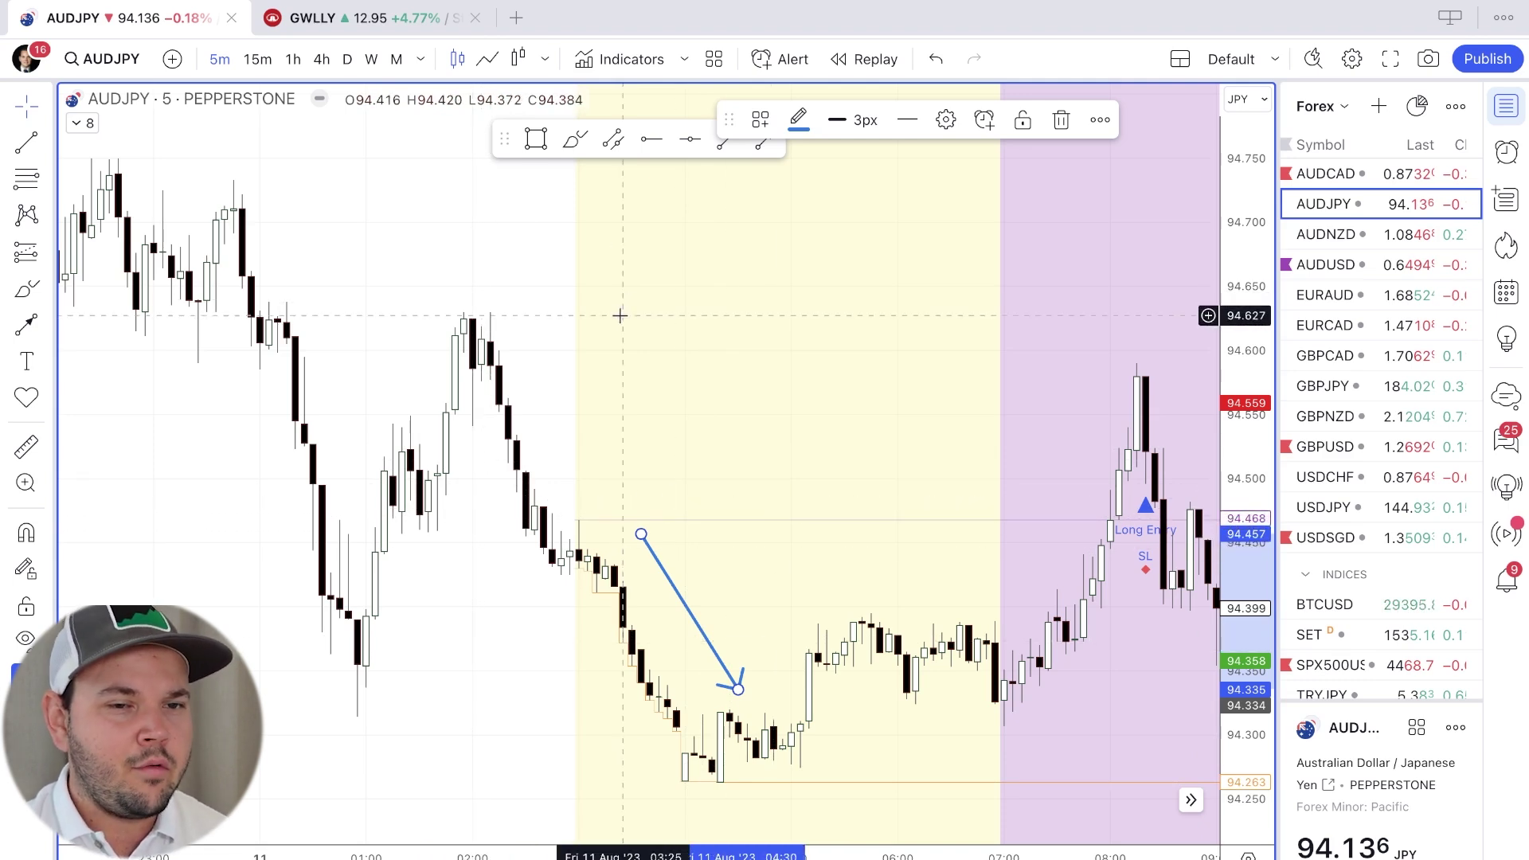
Brush horizontal lines at the 94.468 session high, the 94.263 session low and along the 05:15–07:00 highs near 94.39
left_click_drag(540, 518, 712, 518)
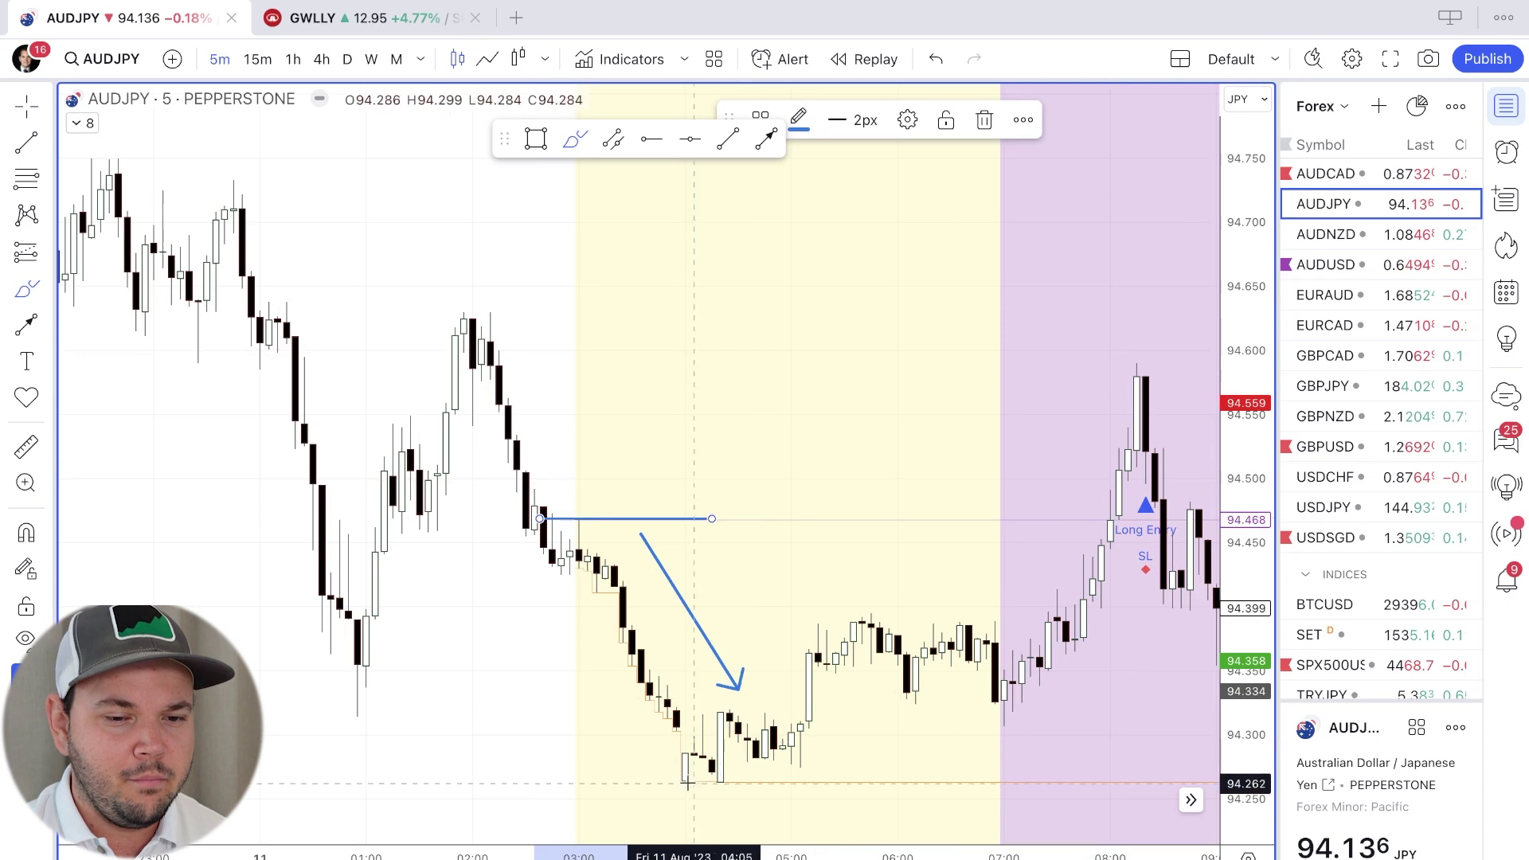
left_click_drag(662, 781, 747, 784)
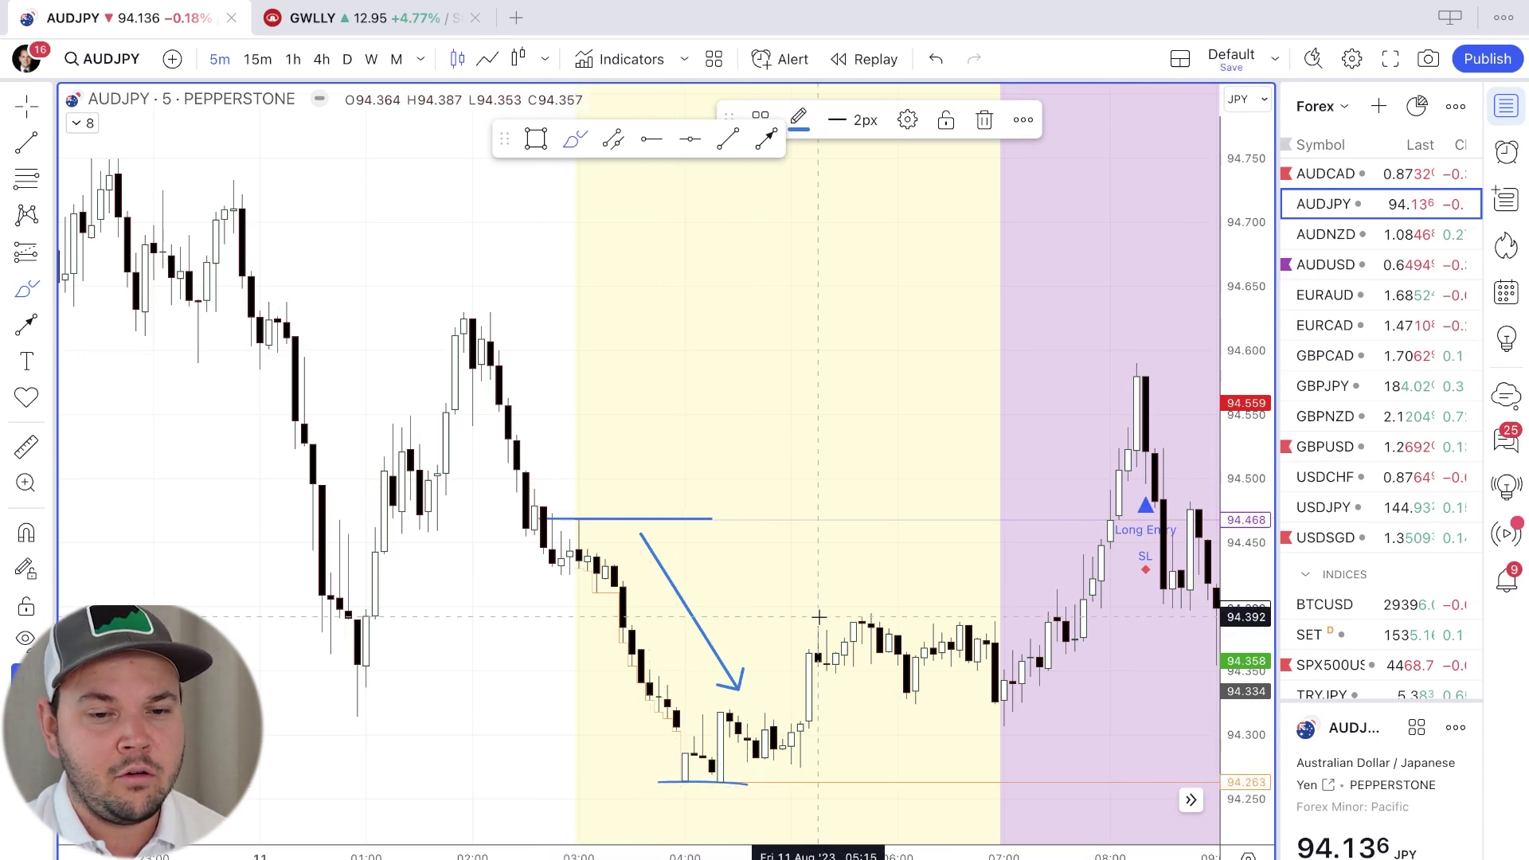
left_click_drag(826, 617, 1004, 626)
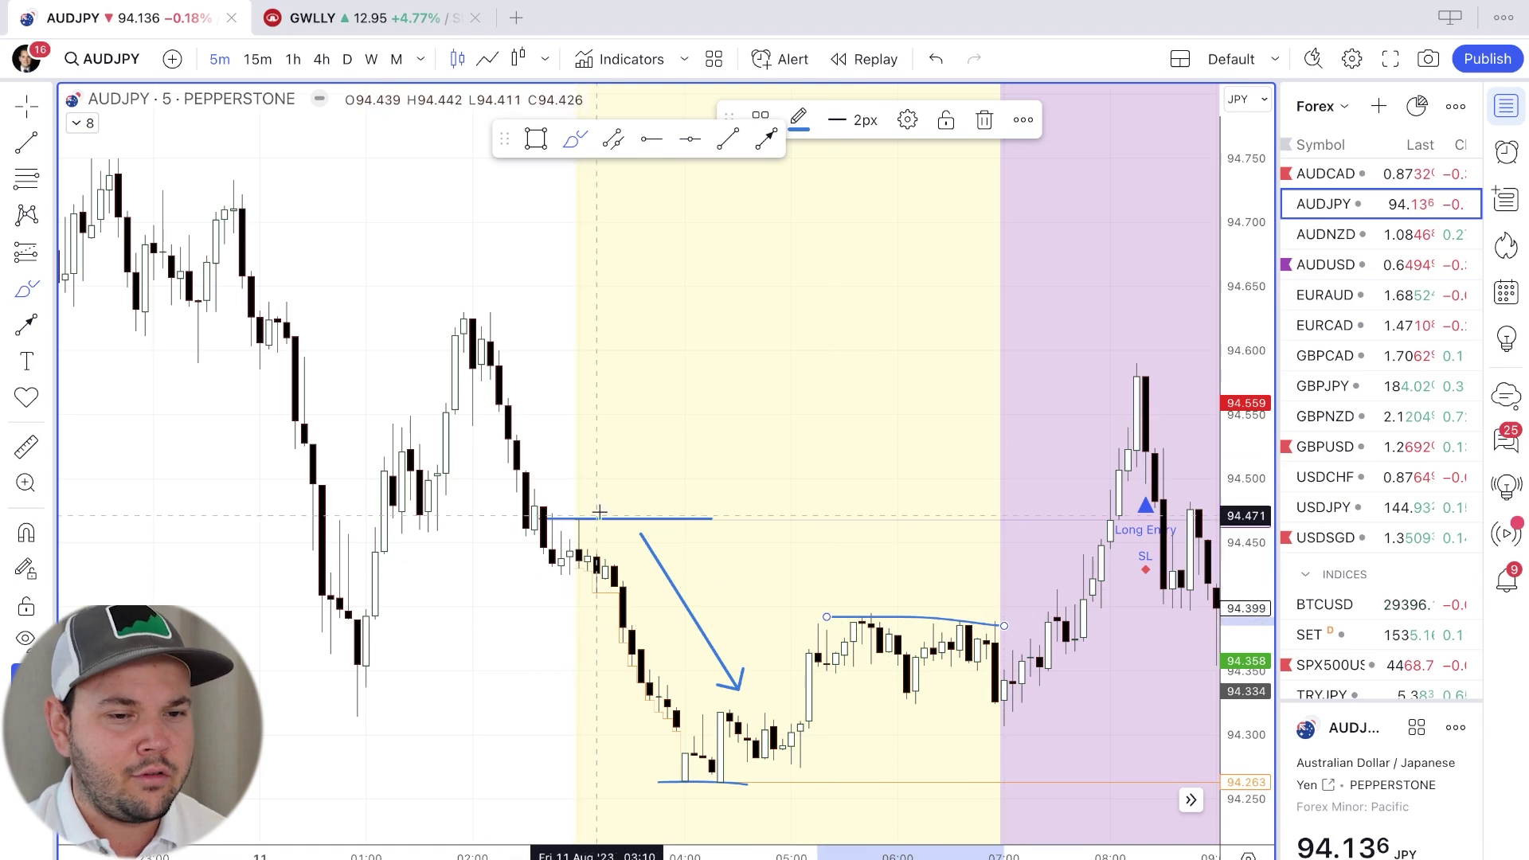
Brush a freehand arrow down to the 94.468 line, a short line near 94.394 at 07:20–08:10, and a bracket spanning the early drop
mouse_move(596, 401)
left_mouse_down()
mouse_move(623, 504)
mouse_move(650, 443)
left_mouse_up()
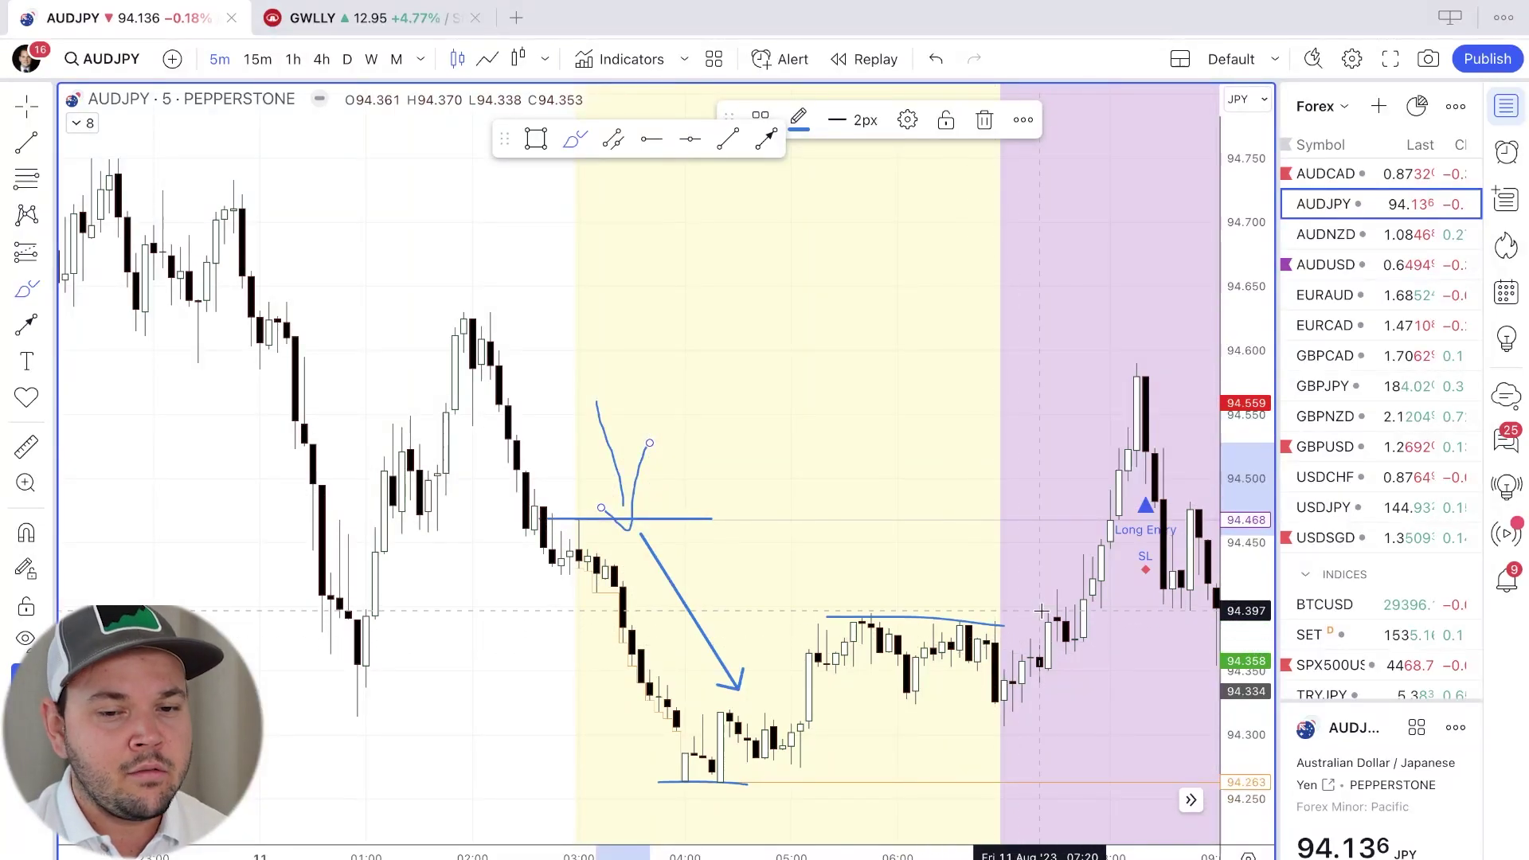
left_click_drag(1037, 614, 1128, 615)
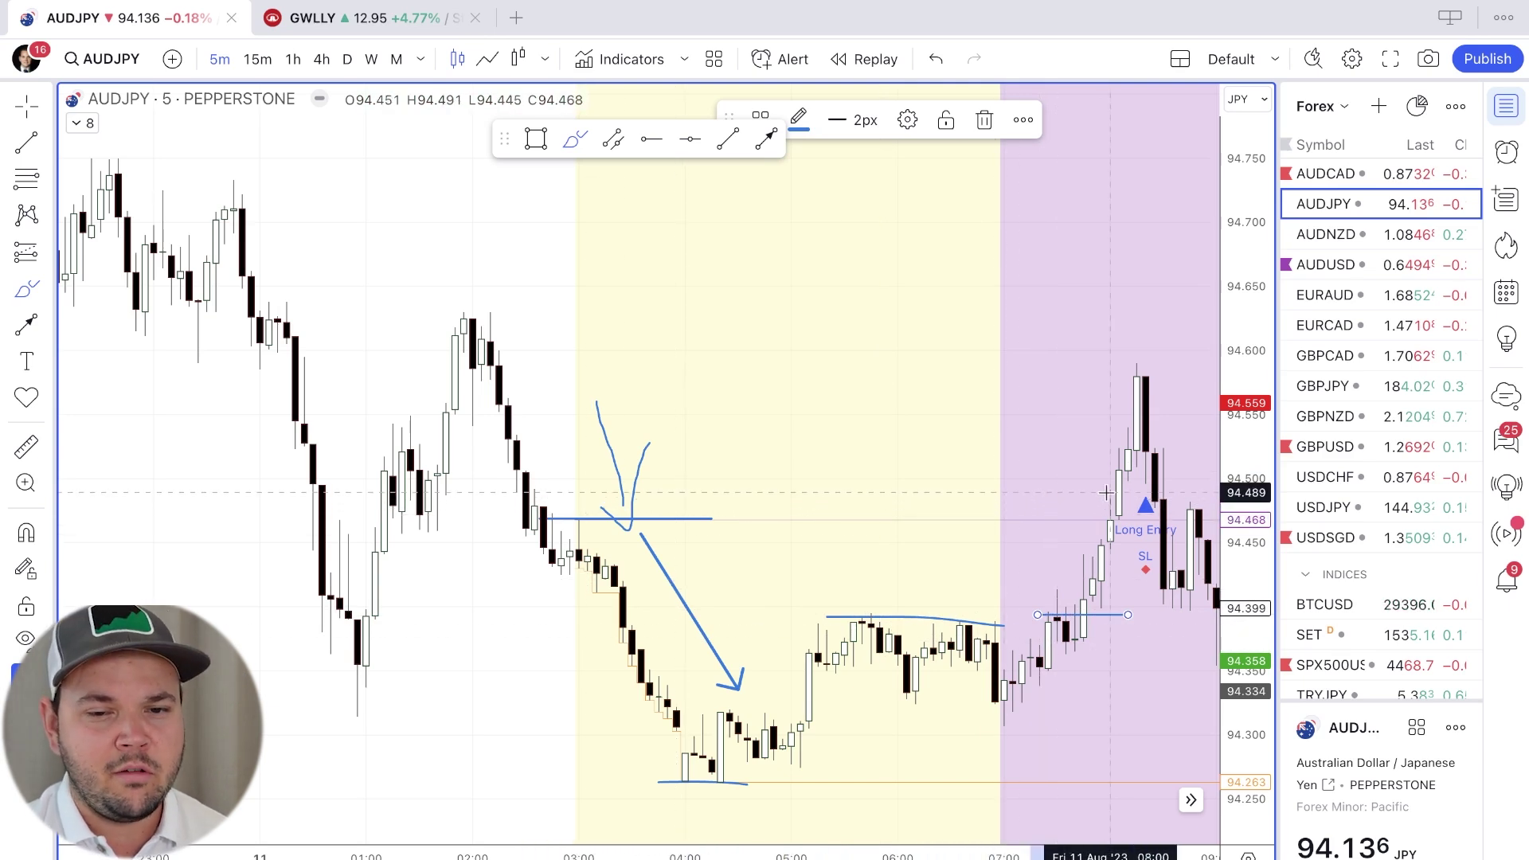
mouse_move(553, 525)
left_mouse_down()
mouse_move(522, 761)
mouse_move(561, 765)
left_mouse_up()
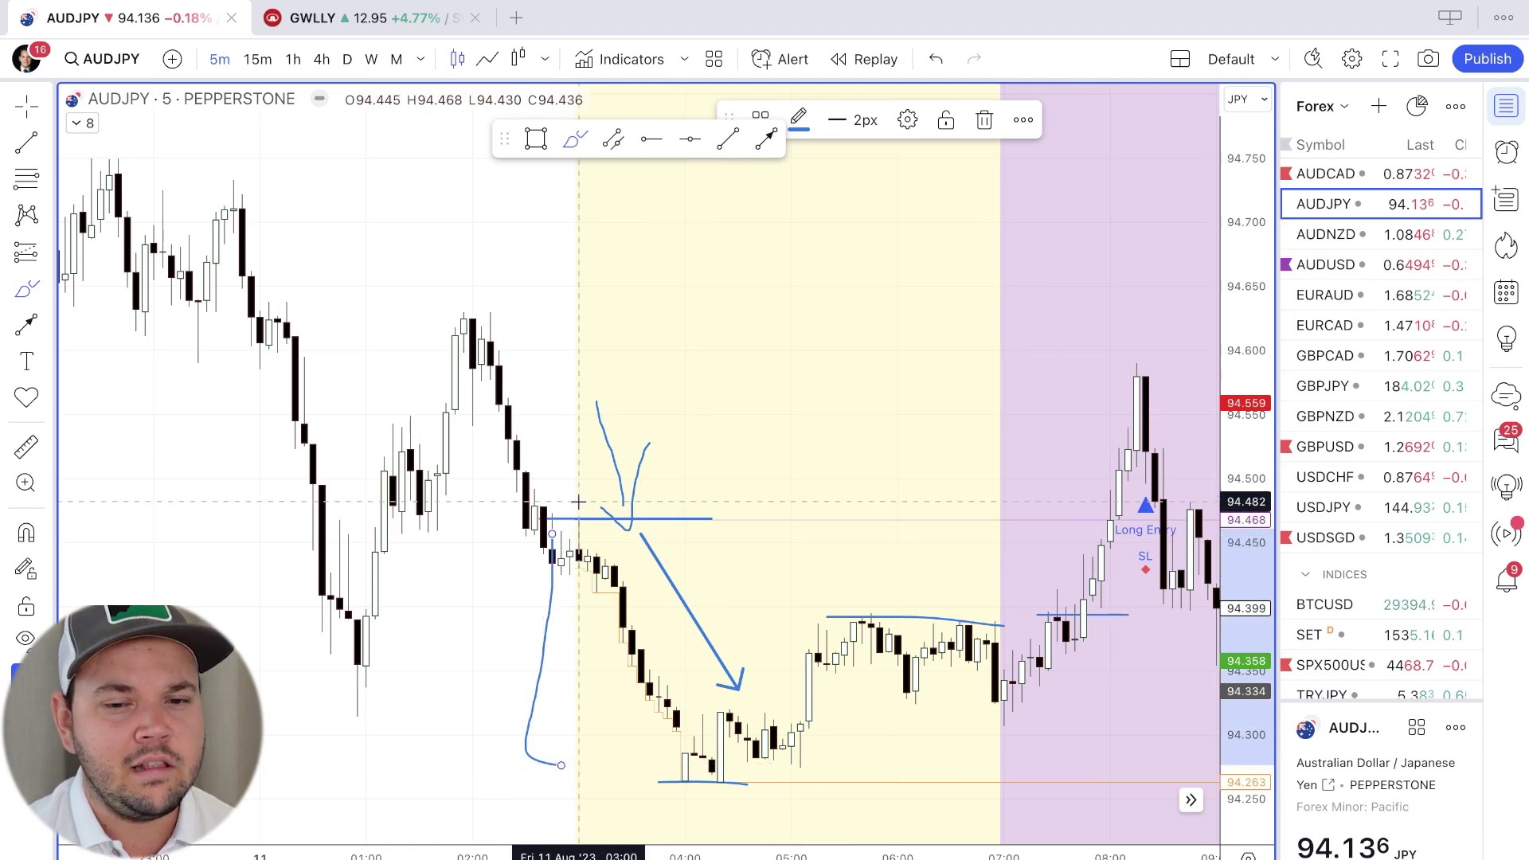
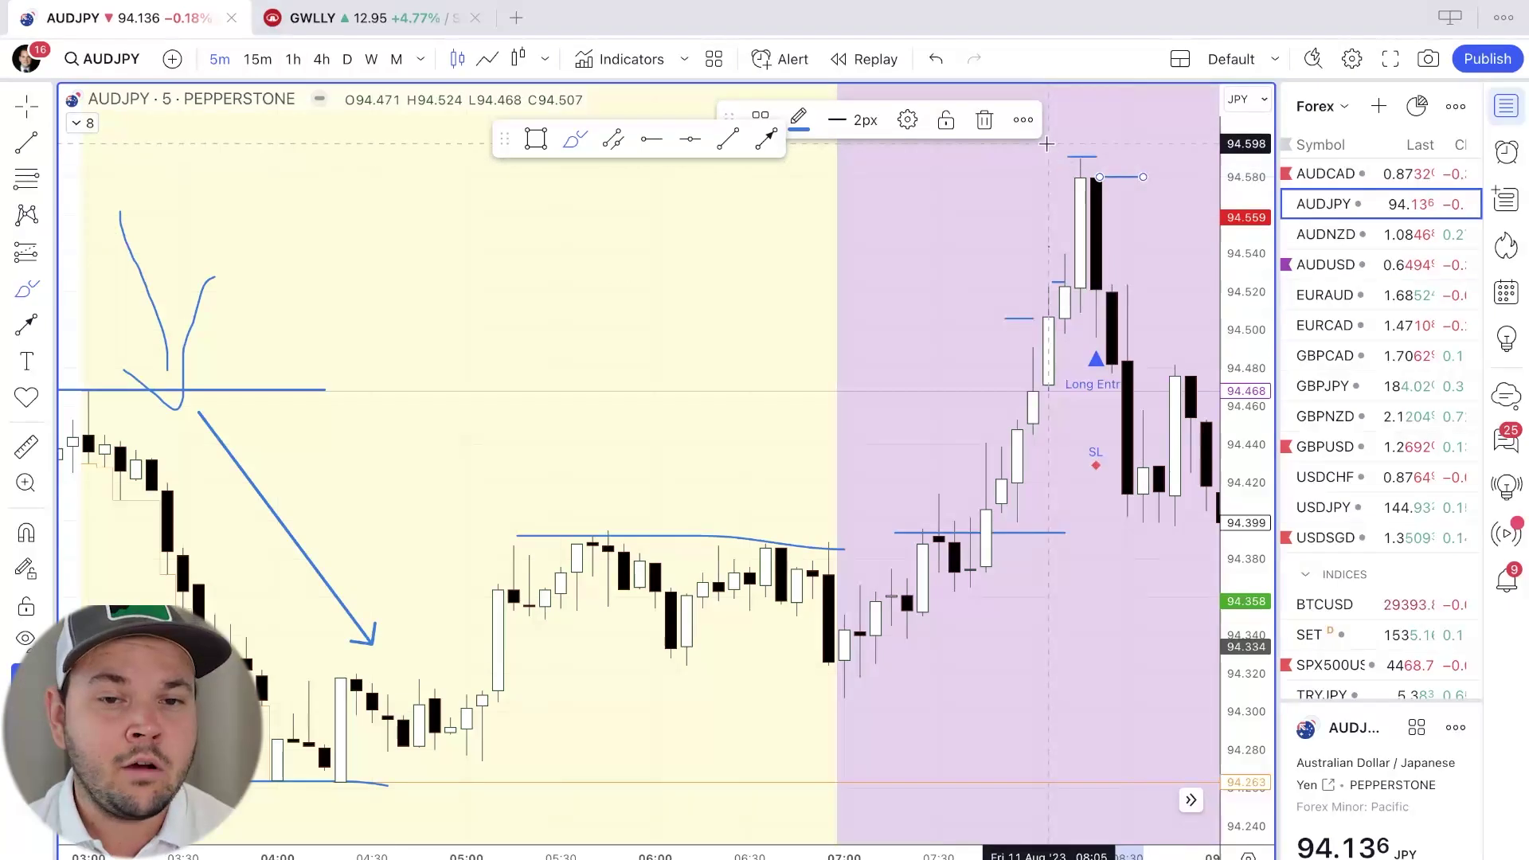
Brush horizontal lines above the 08:15 peak at about 94.598 and bounding the 05:05–07:40 range at about 94.320 and 94.394
left_click(1141, 143)
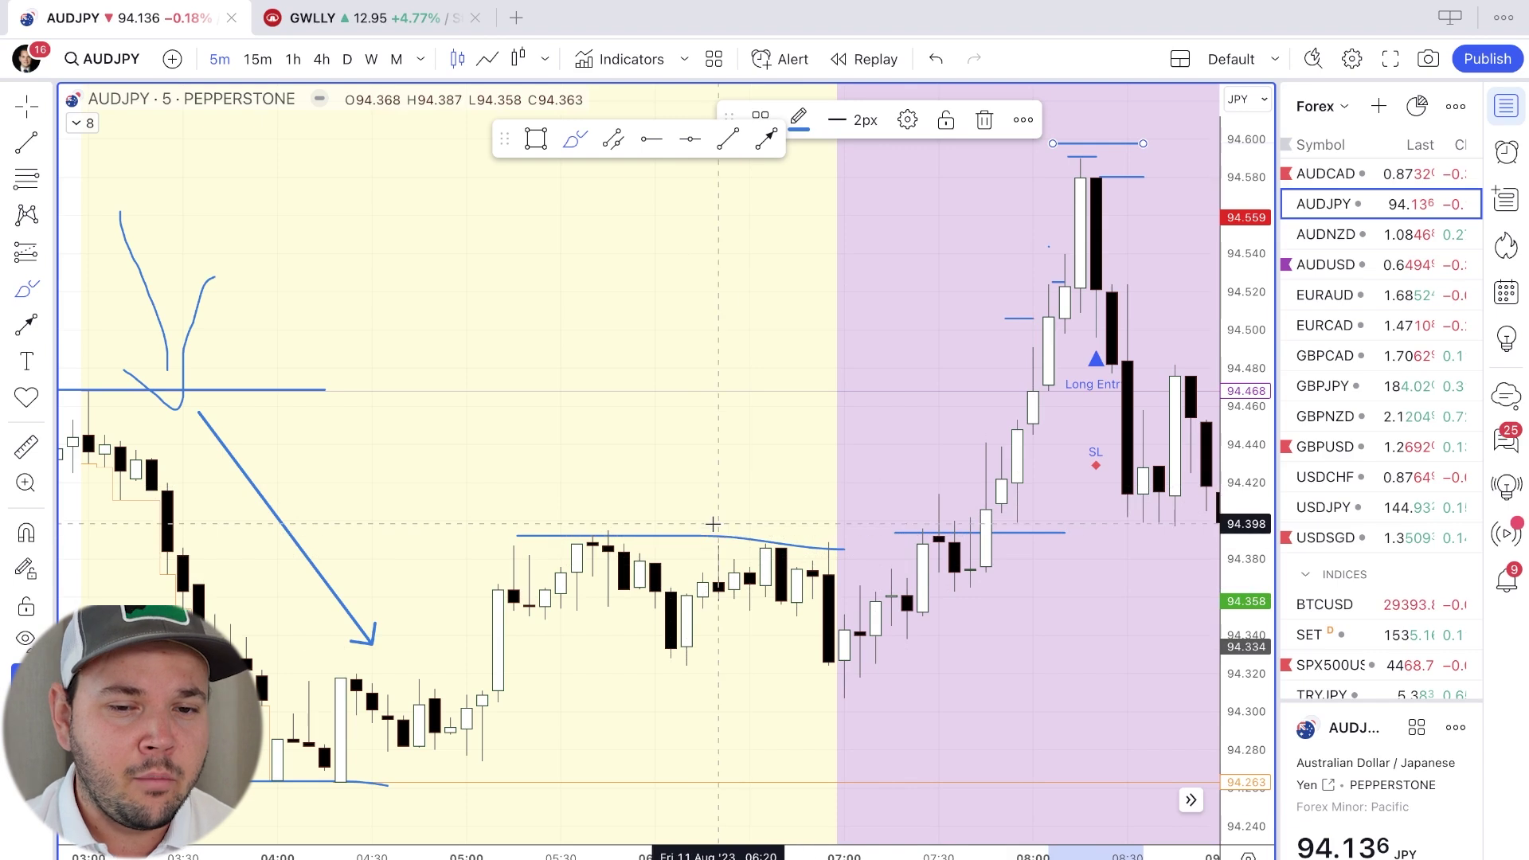
scroll(574, 561, "up", 5)
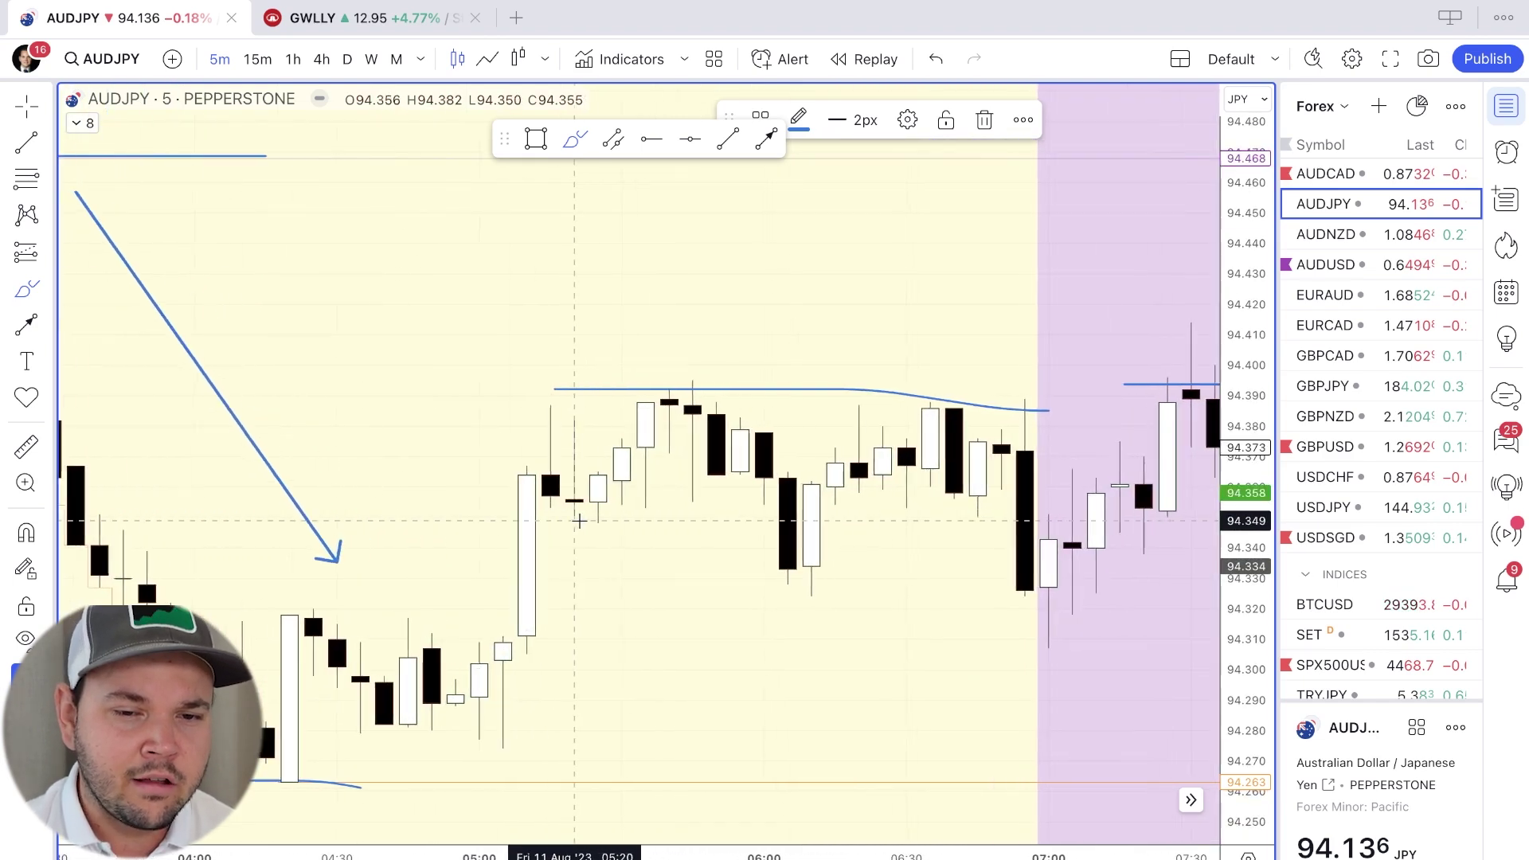
key("alt+j")
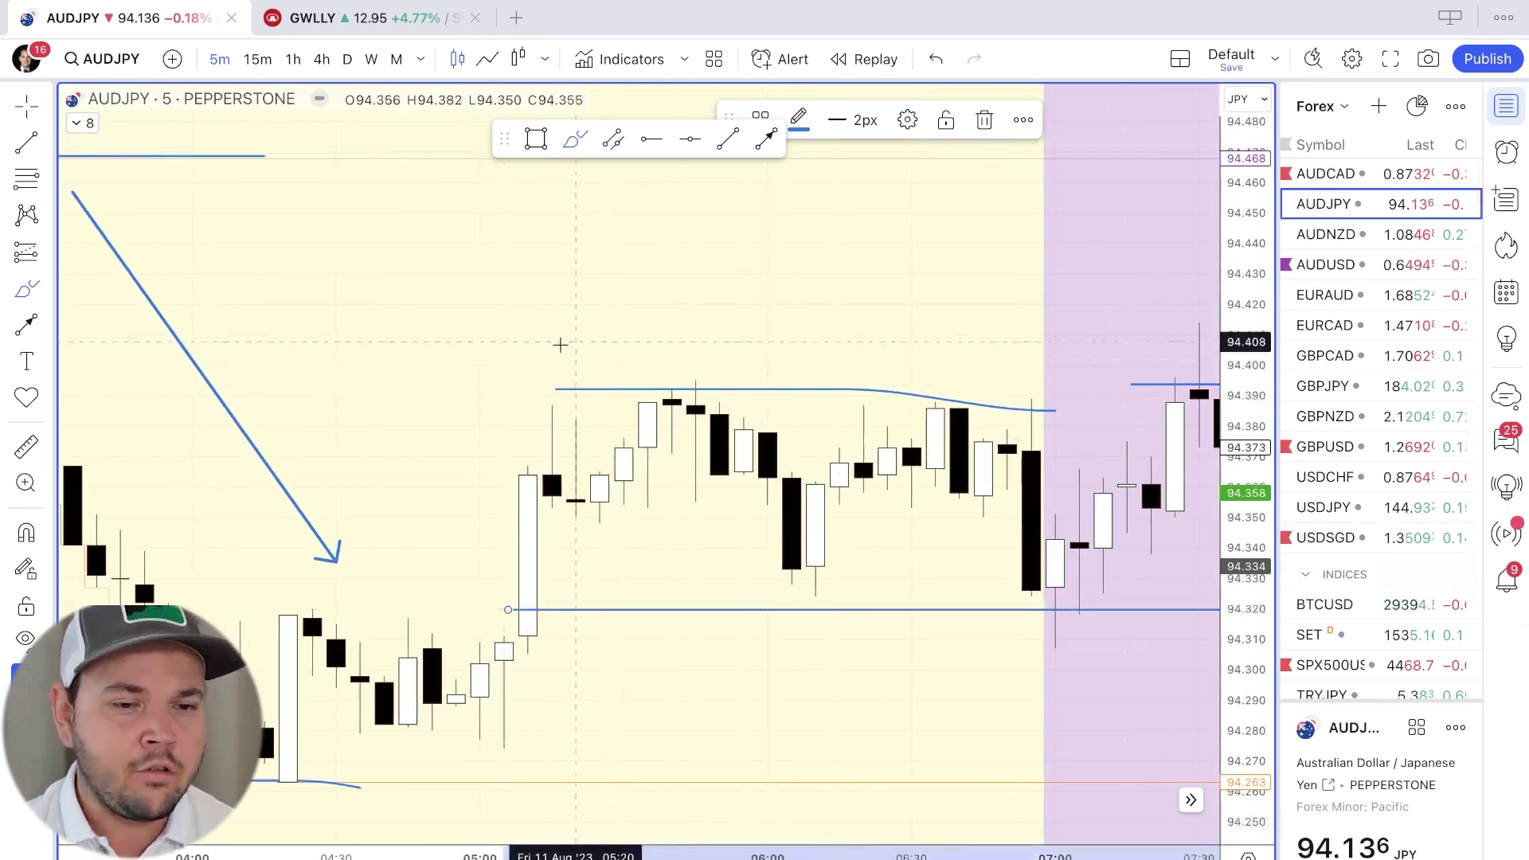
key("alt+j")
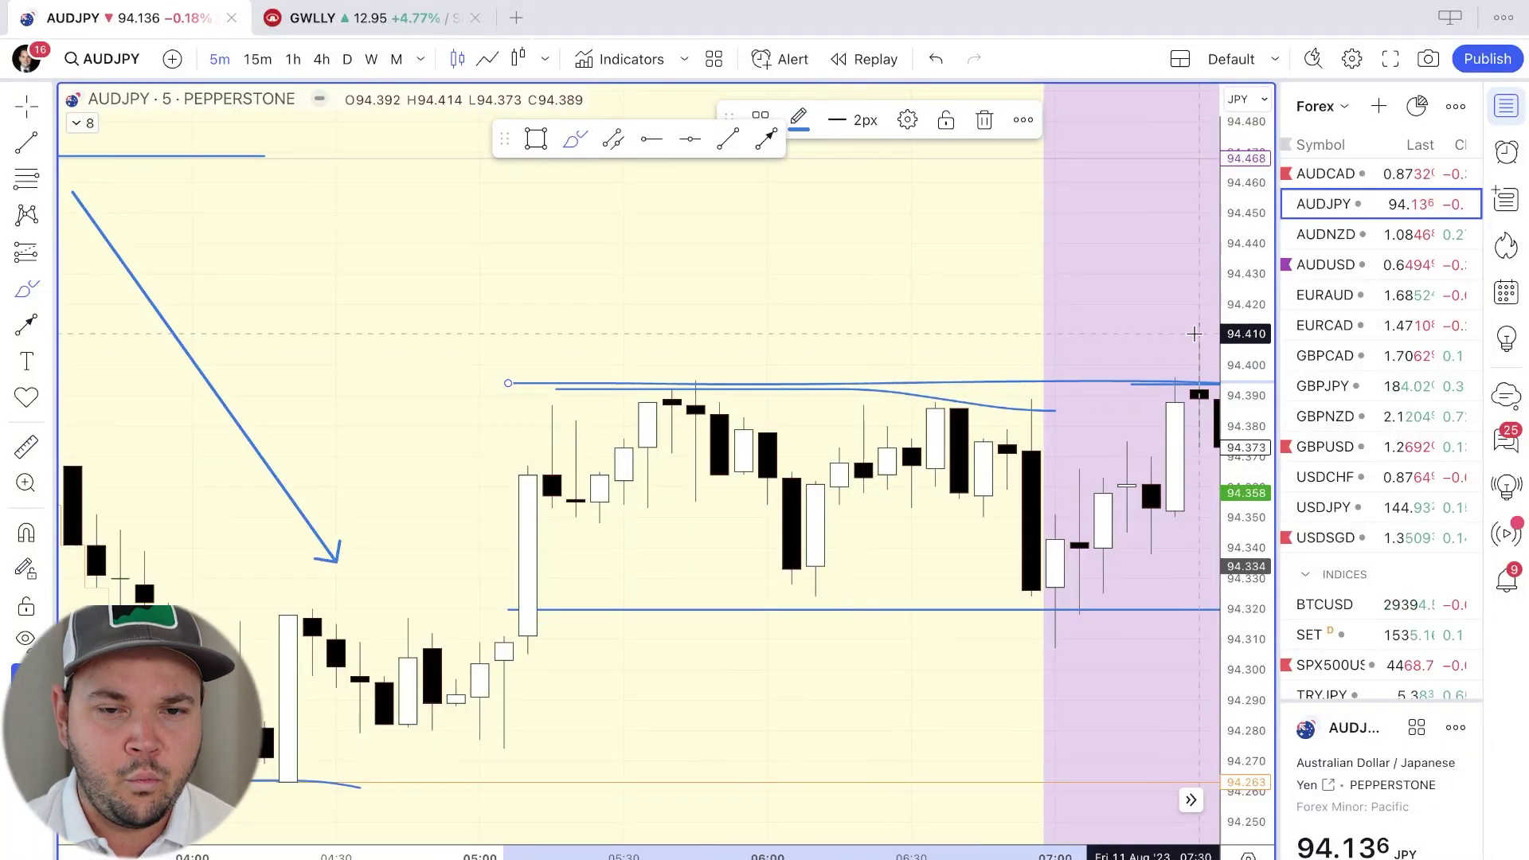
key("Escape")
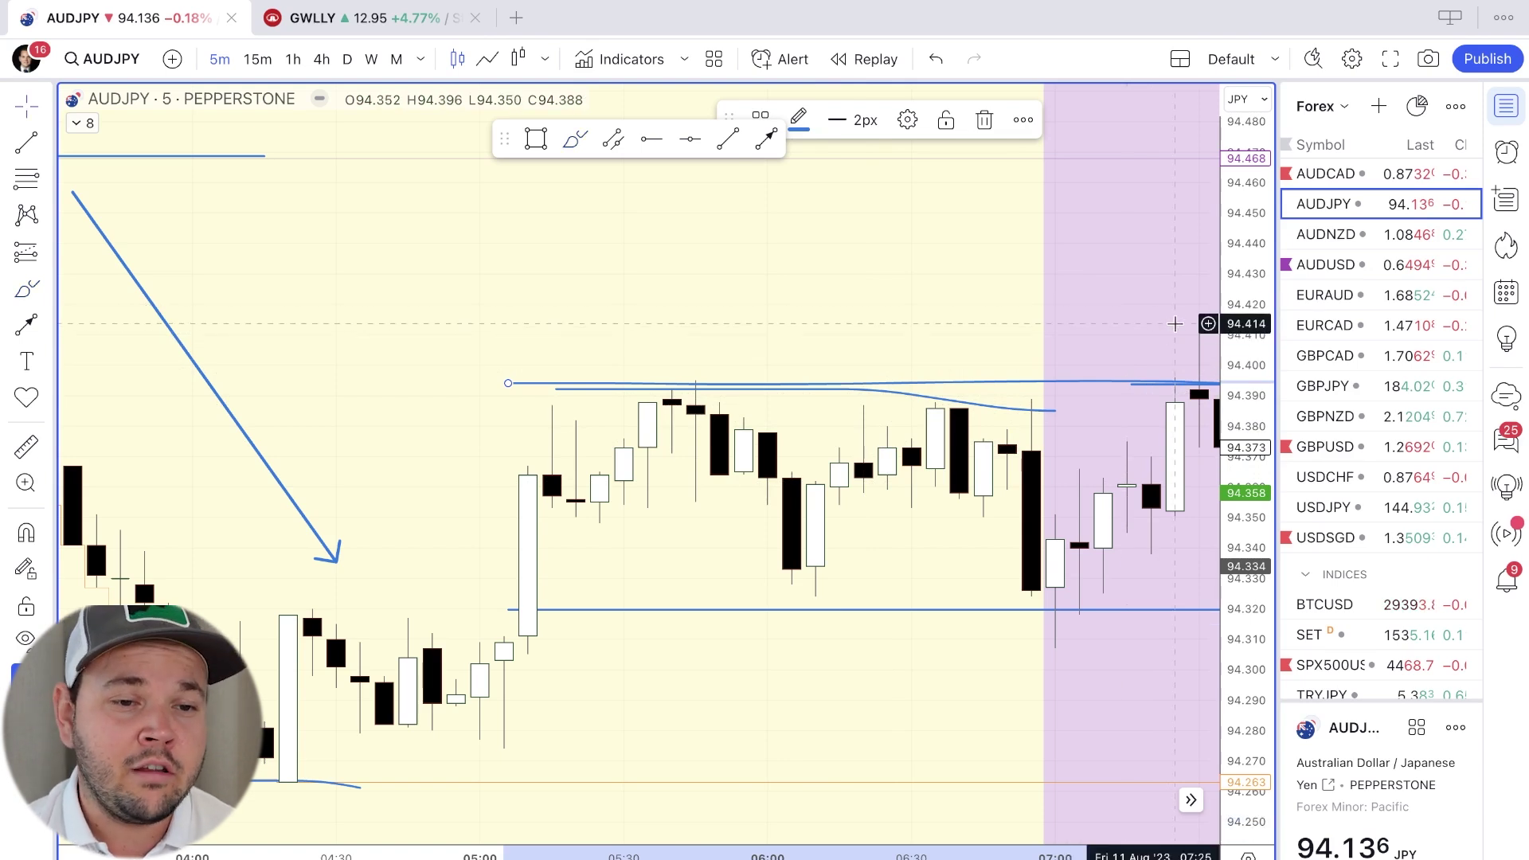
Brush a horizontal line at about 94.415 across the high of the 07:30 candle
scroll(1175, 324, "right", 5)
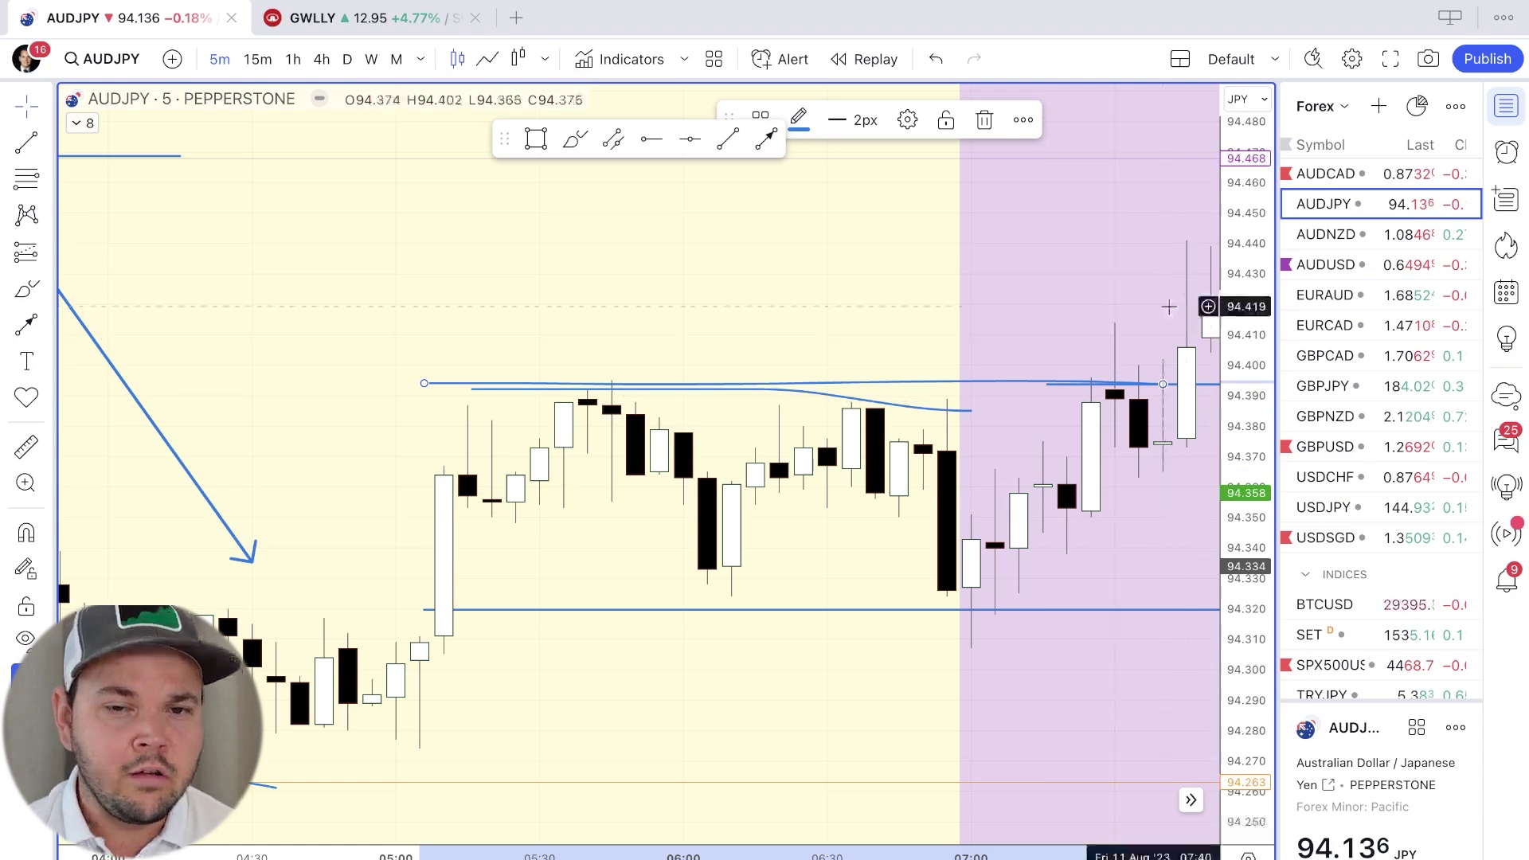
scroll(1171, 311, "right", 4)
scroll(1173, 315, "left", 3)
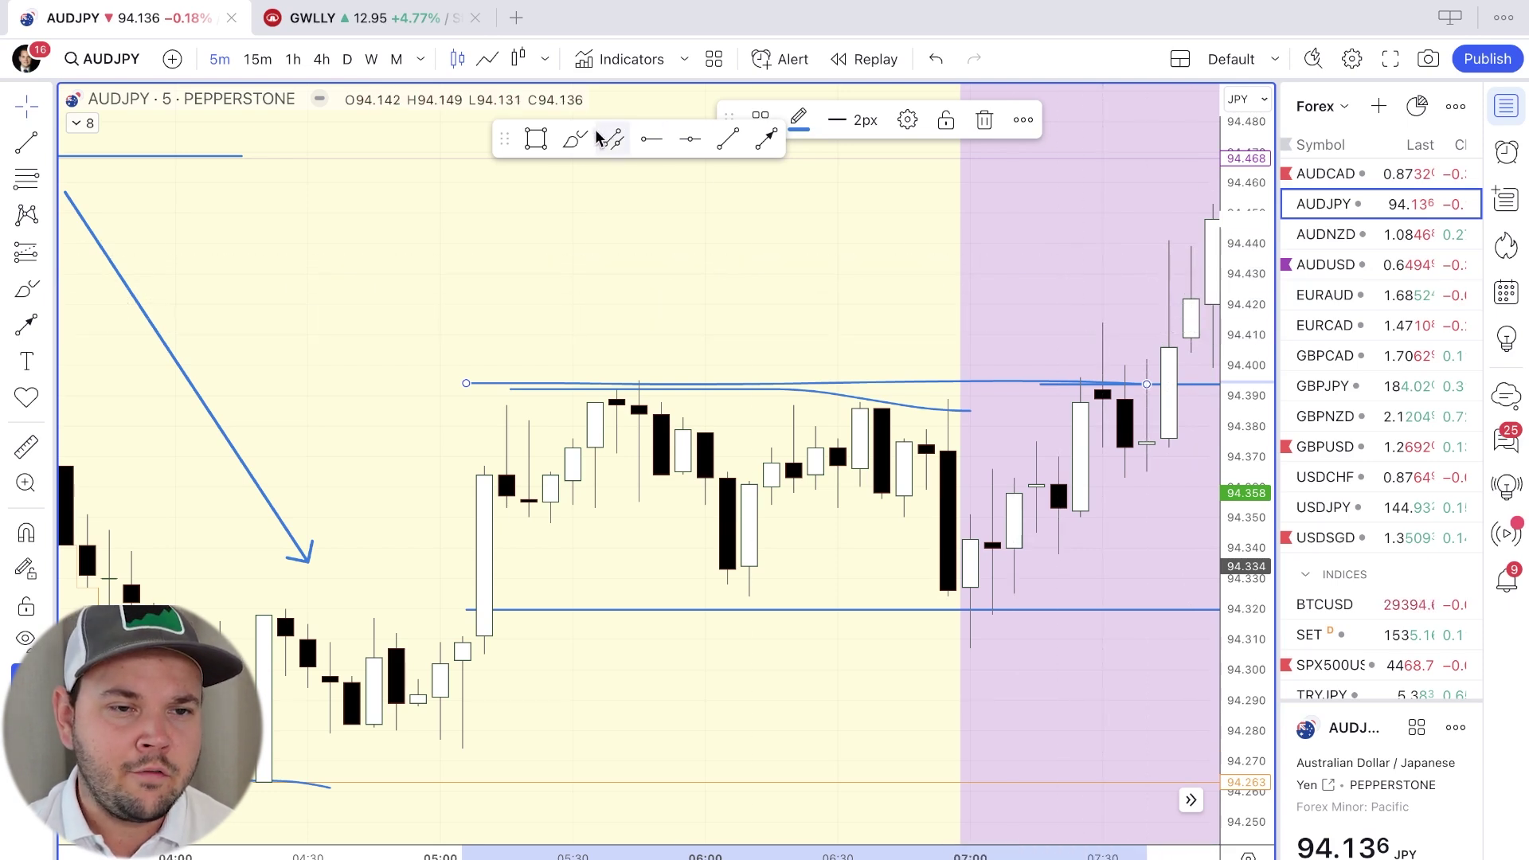
left_click(570, 142)
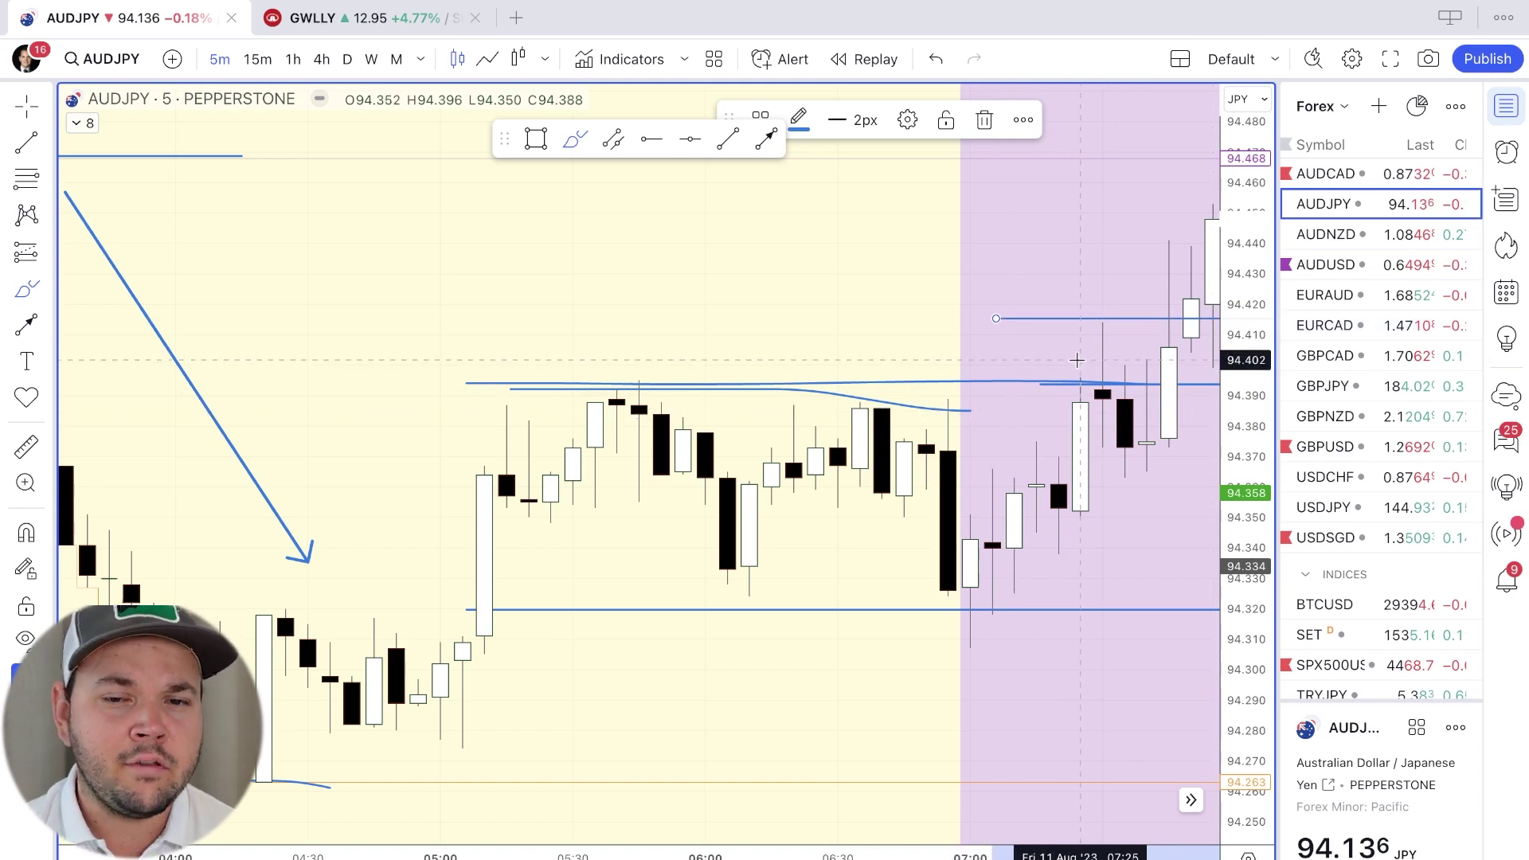
Examine the breakout candles from the brushed 94.415 line up to the 08:15 peak and the first Long Entry marker
scroll(1076, 359, "down", 1)
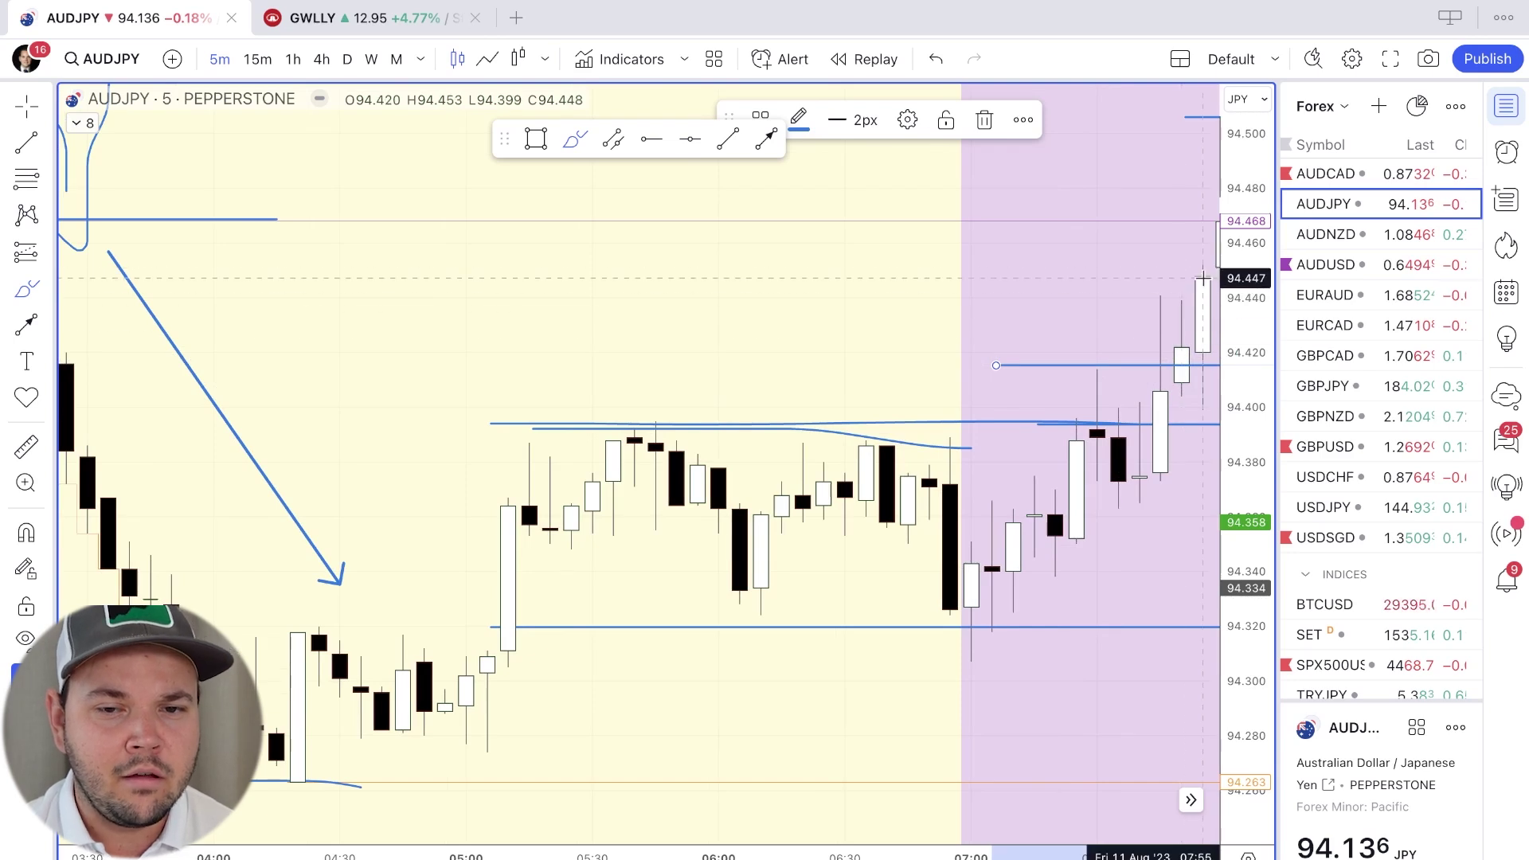
scroll(1199, 270, "right", 1)
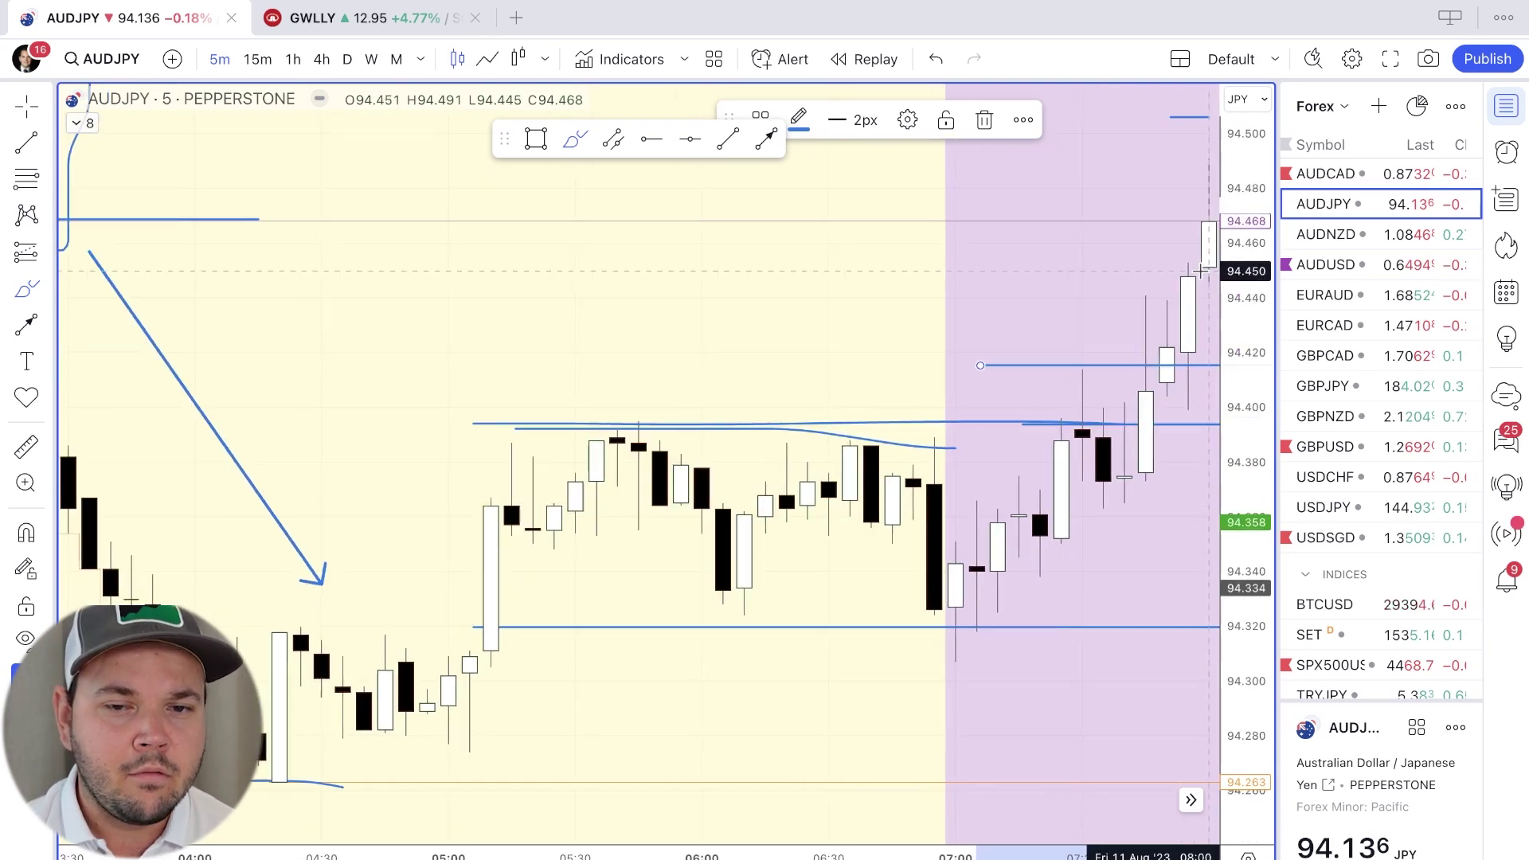
scroll(1200, 239, "right", 1)
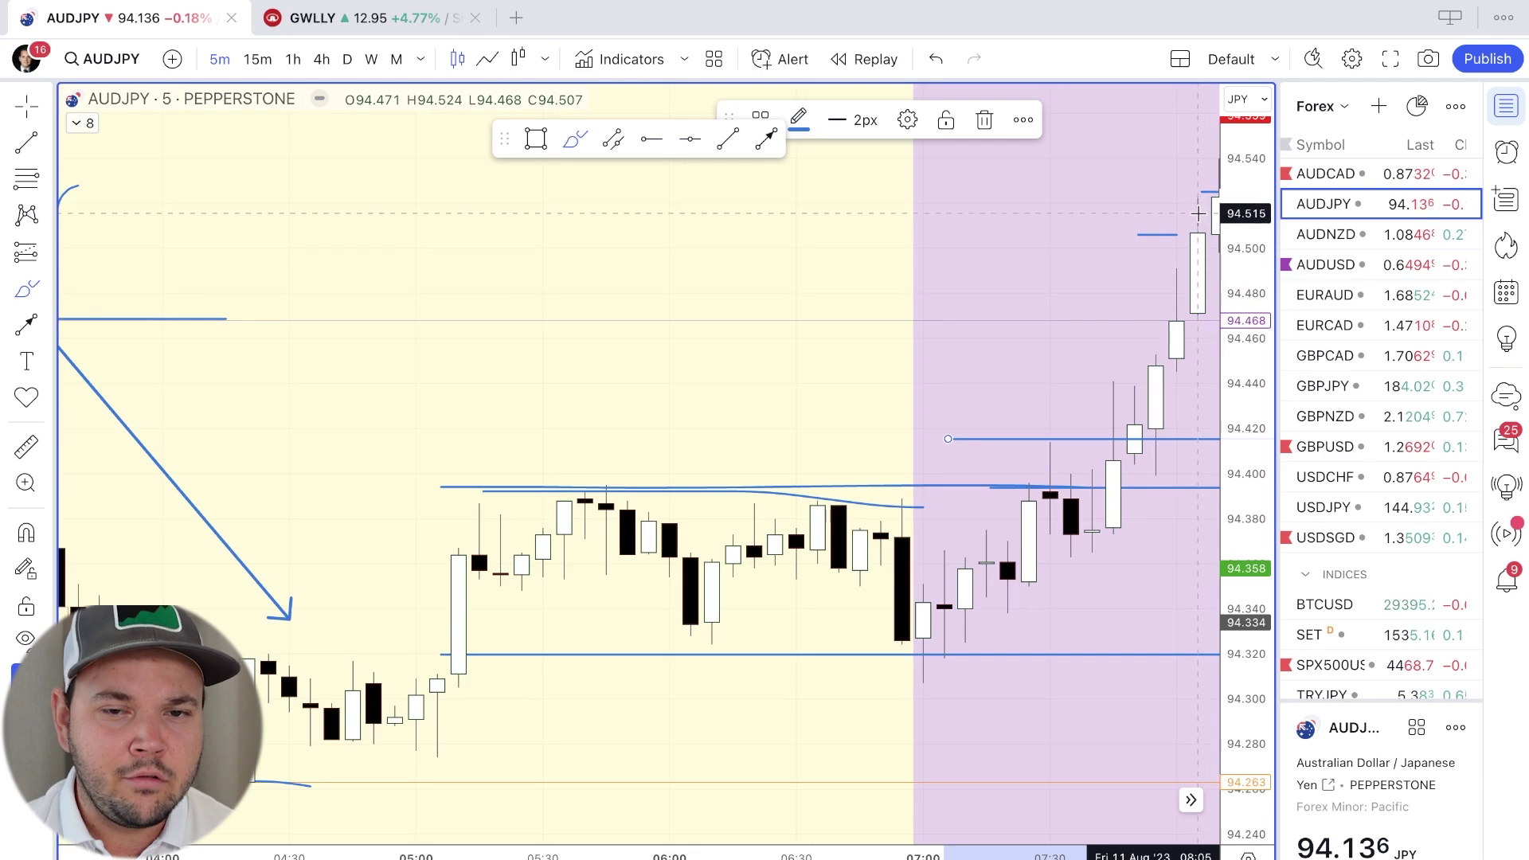
scroll(1198, 213, "right", 2)
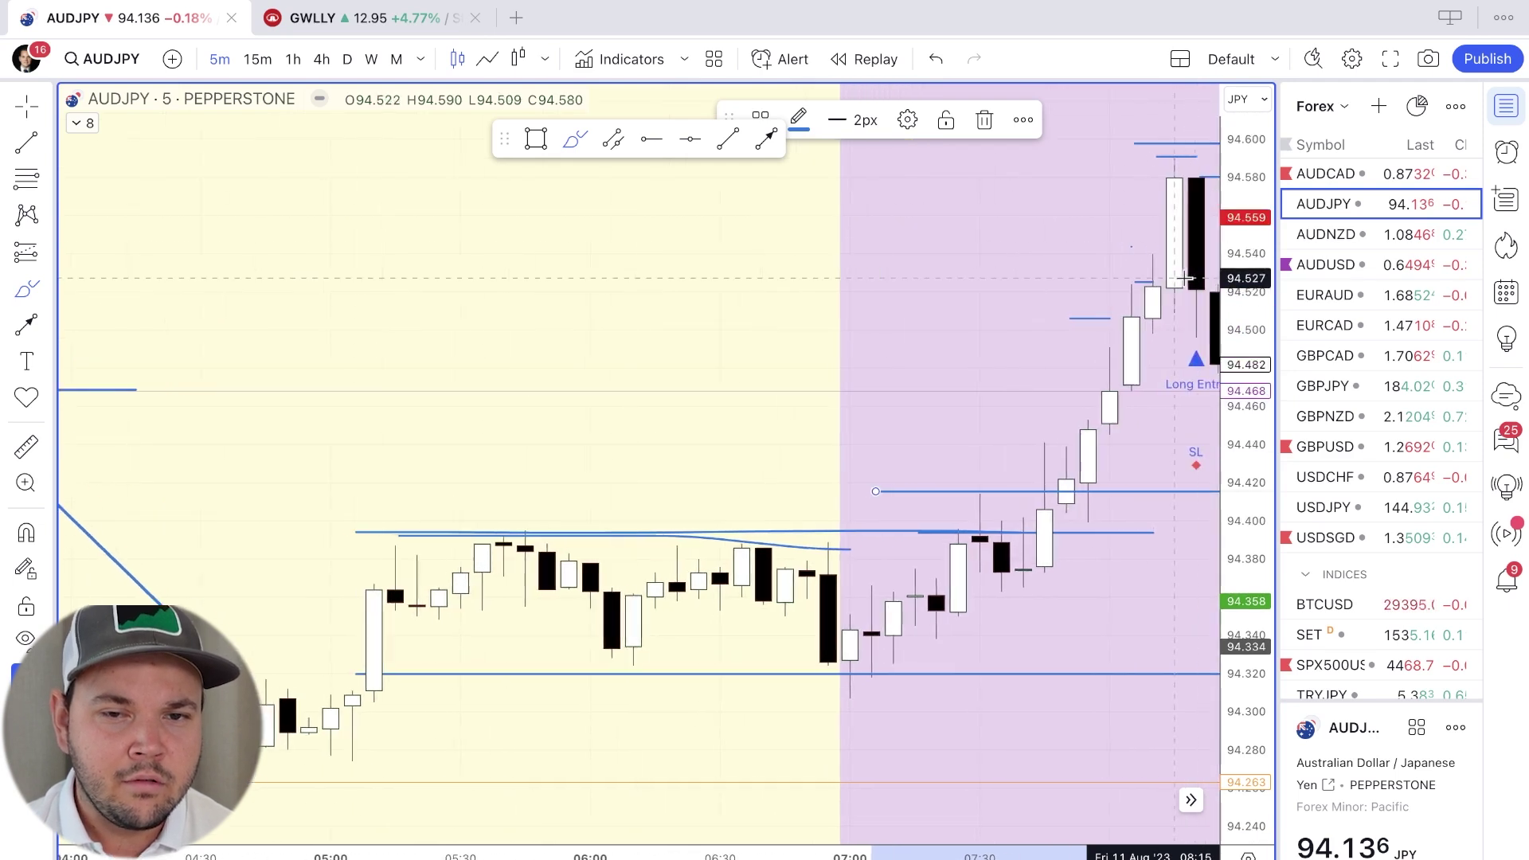
scroll(1186, 278, "right", 1)
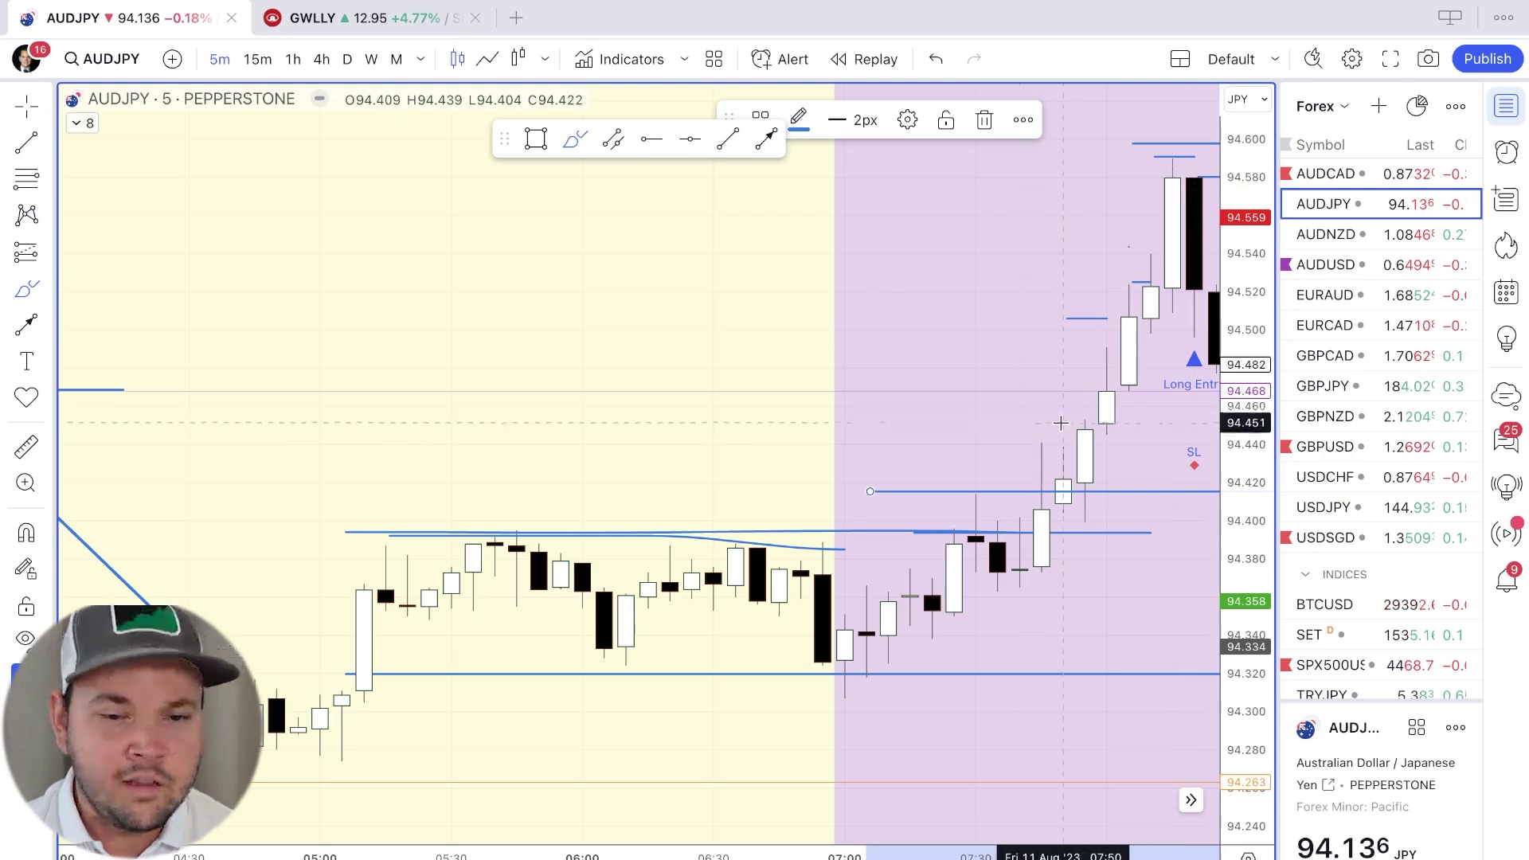
scroll(857, 468, "right", 3)
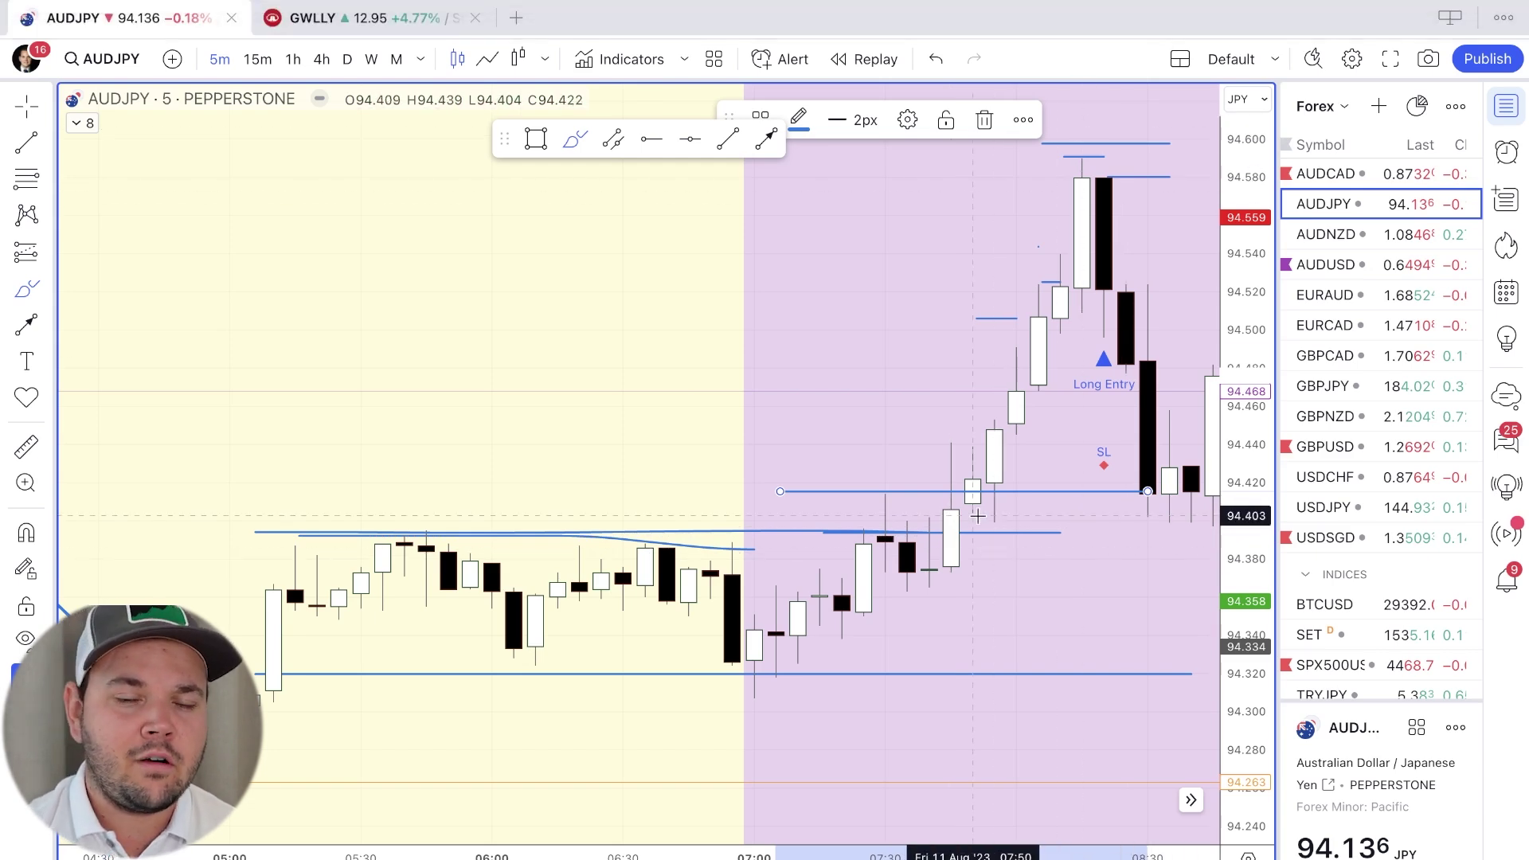
Examine the 11 August price action after the first Long Entry marker through the remaining entry signals to the session's end
scroll(977, 516, "right", 5)
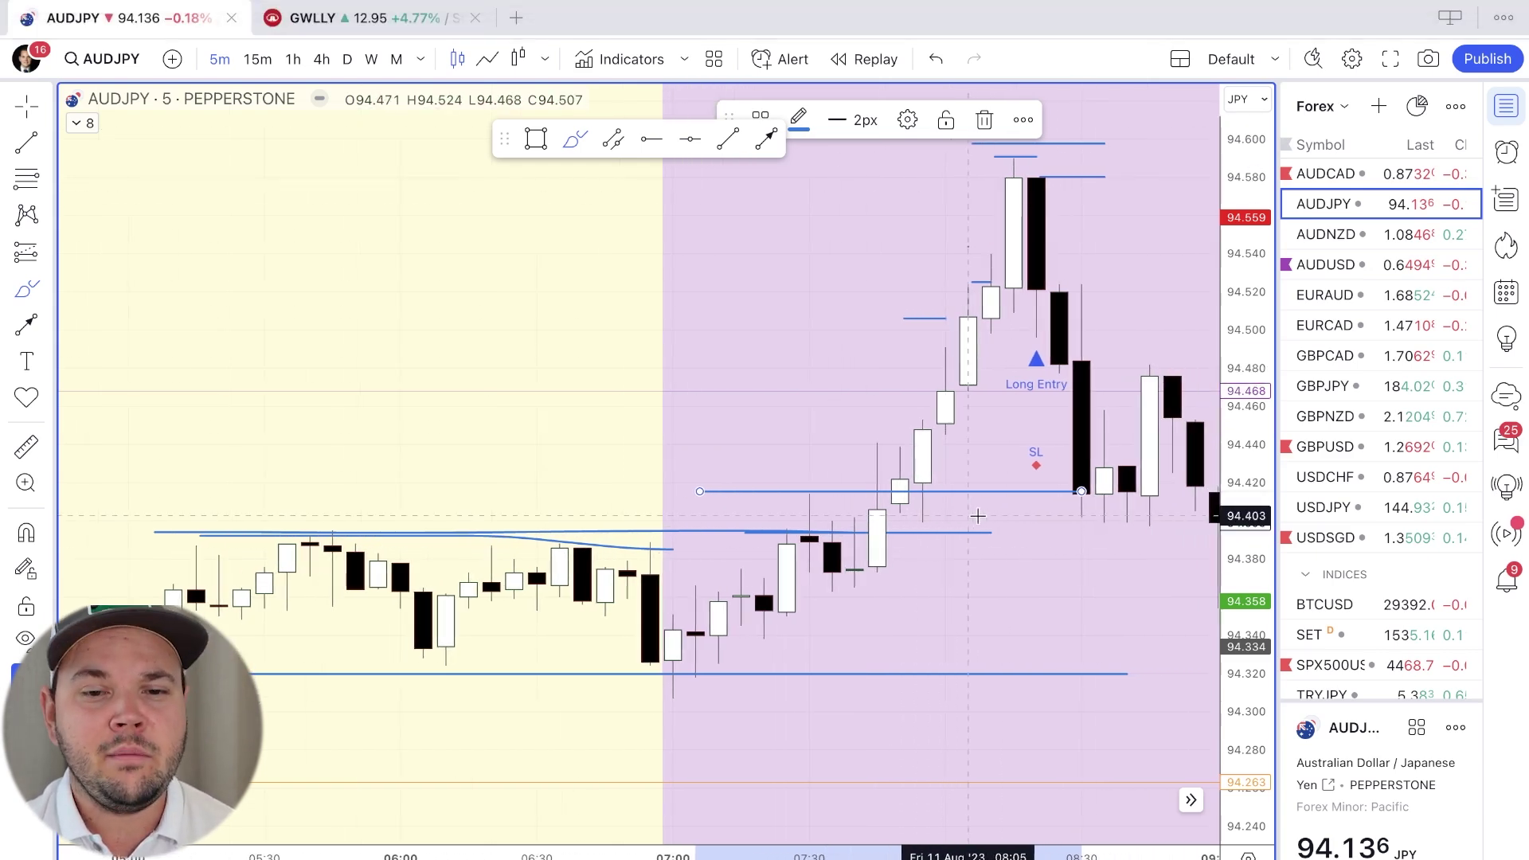
scroll(978, 516, "right", 5)
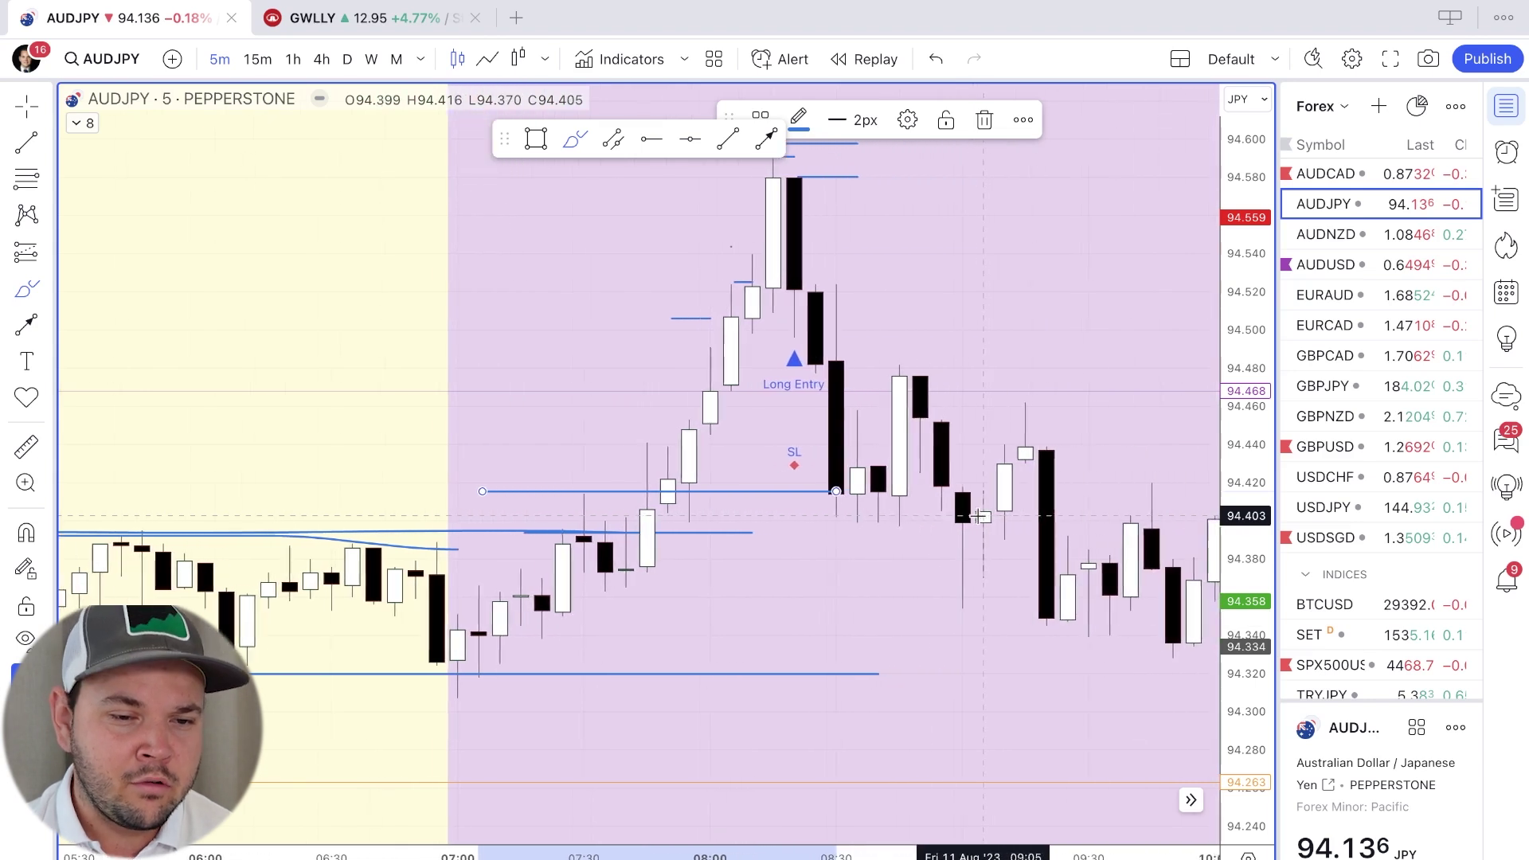
scroll(978, 516, "right", 6)
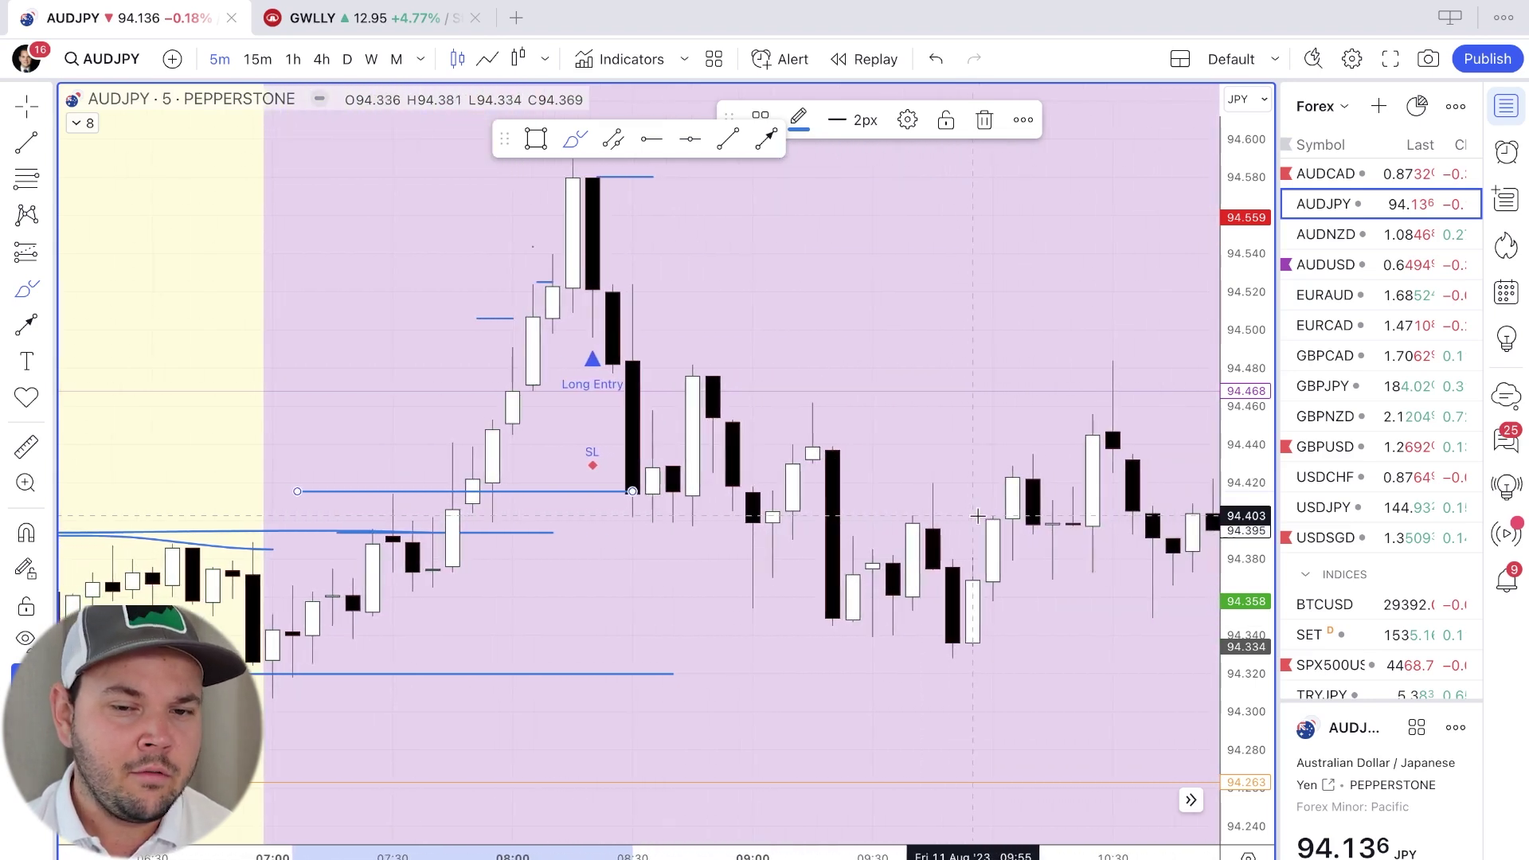
scroll(978, 516, "right", 8)
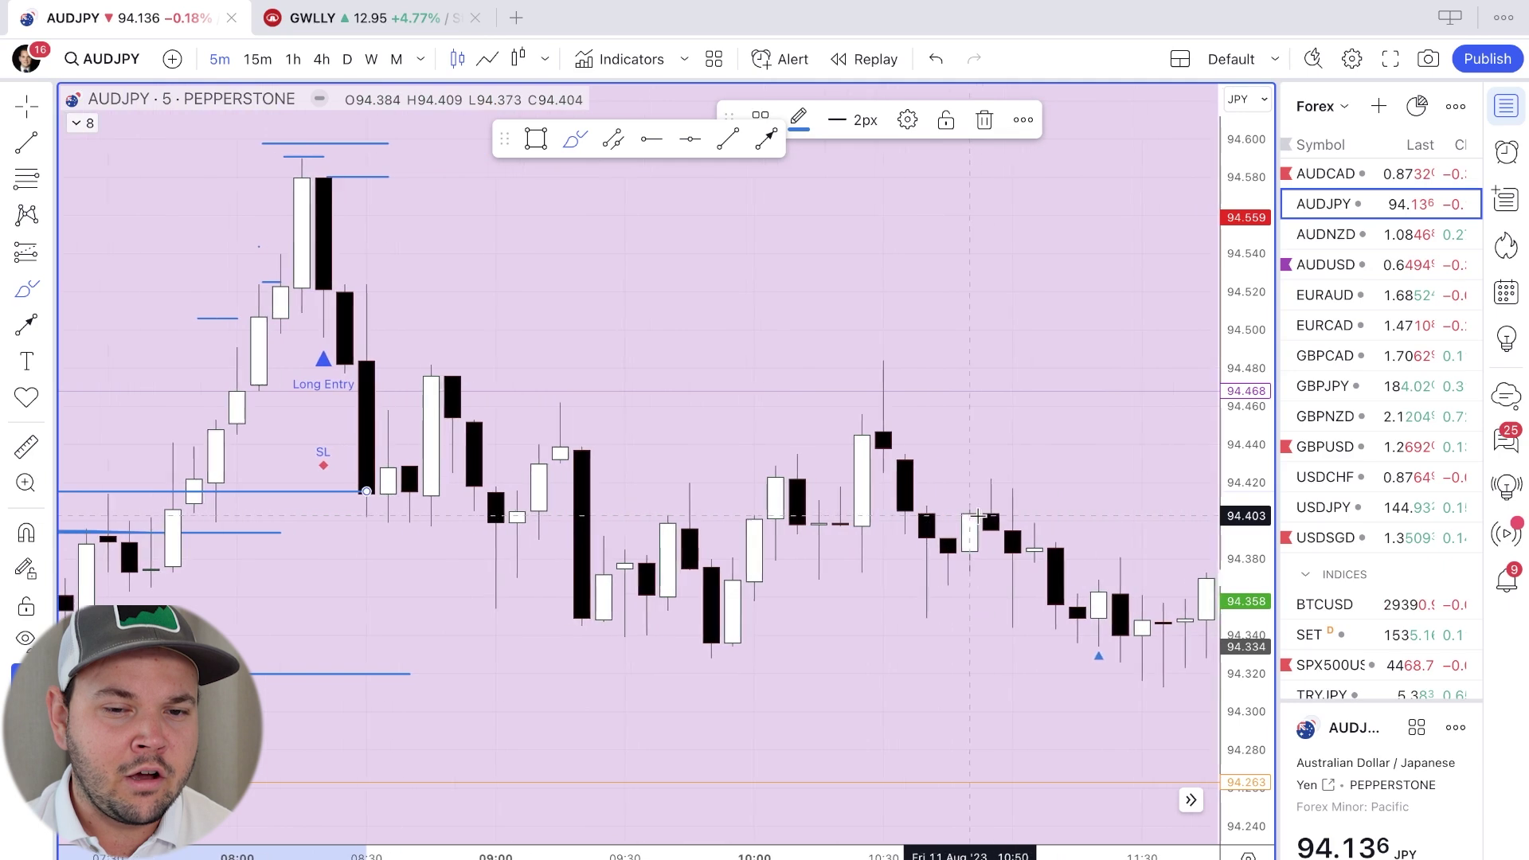
scroll(978, 516, "right", 8)
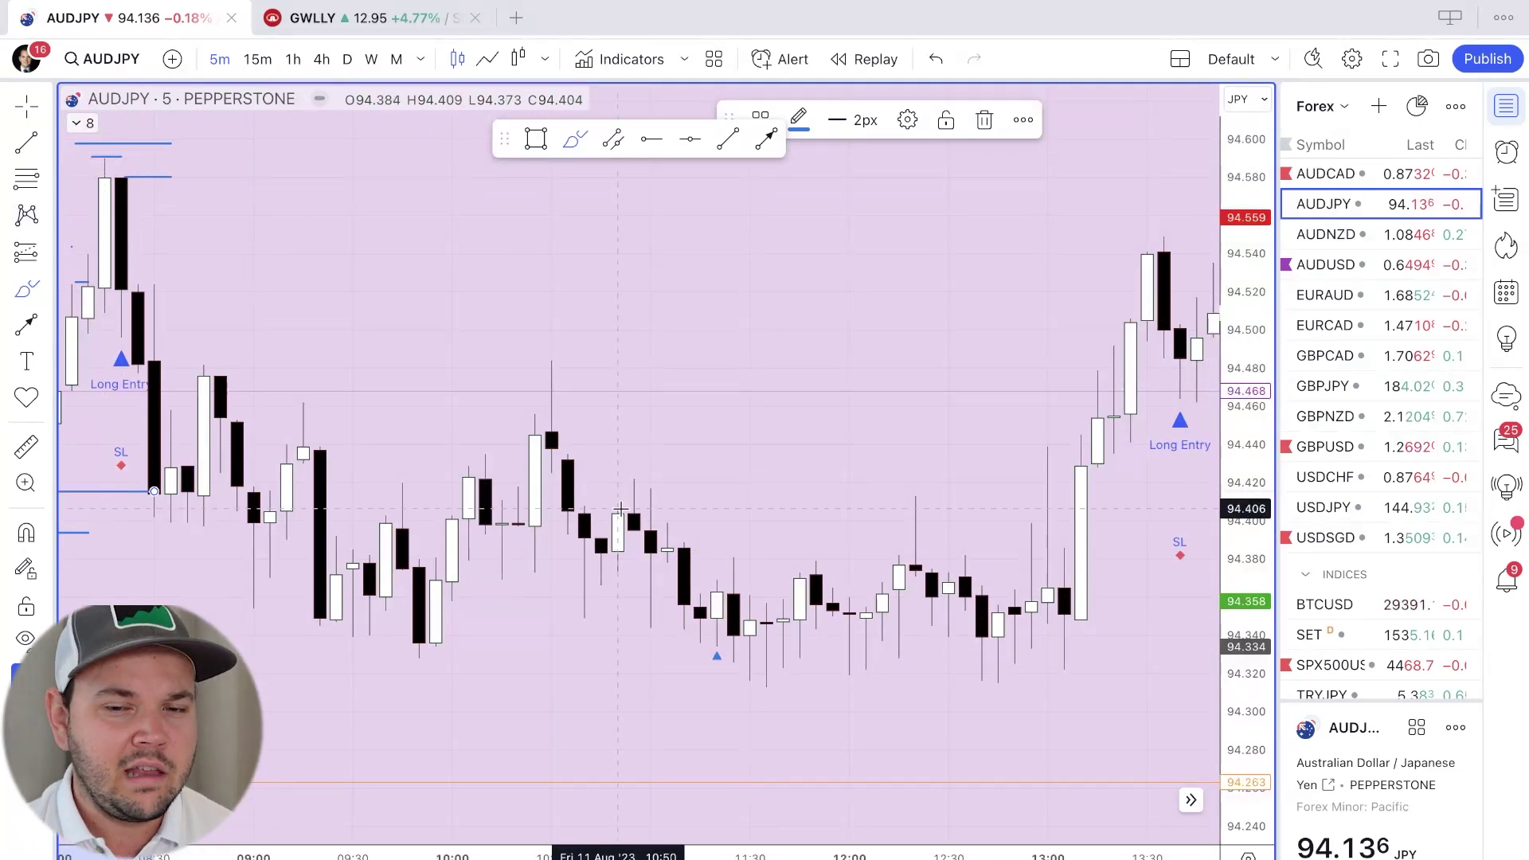
scroll(620, 508, "right", 2)
scroll(620, 508, "left", 5)
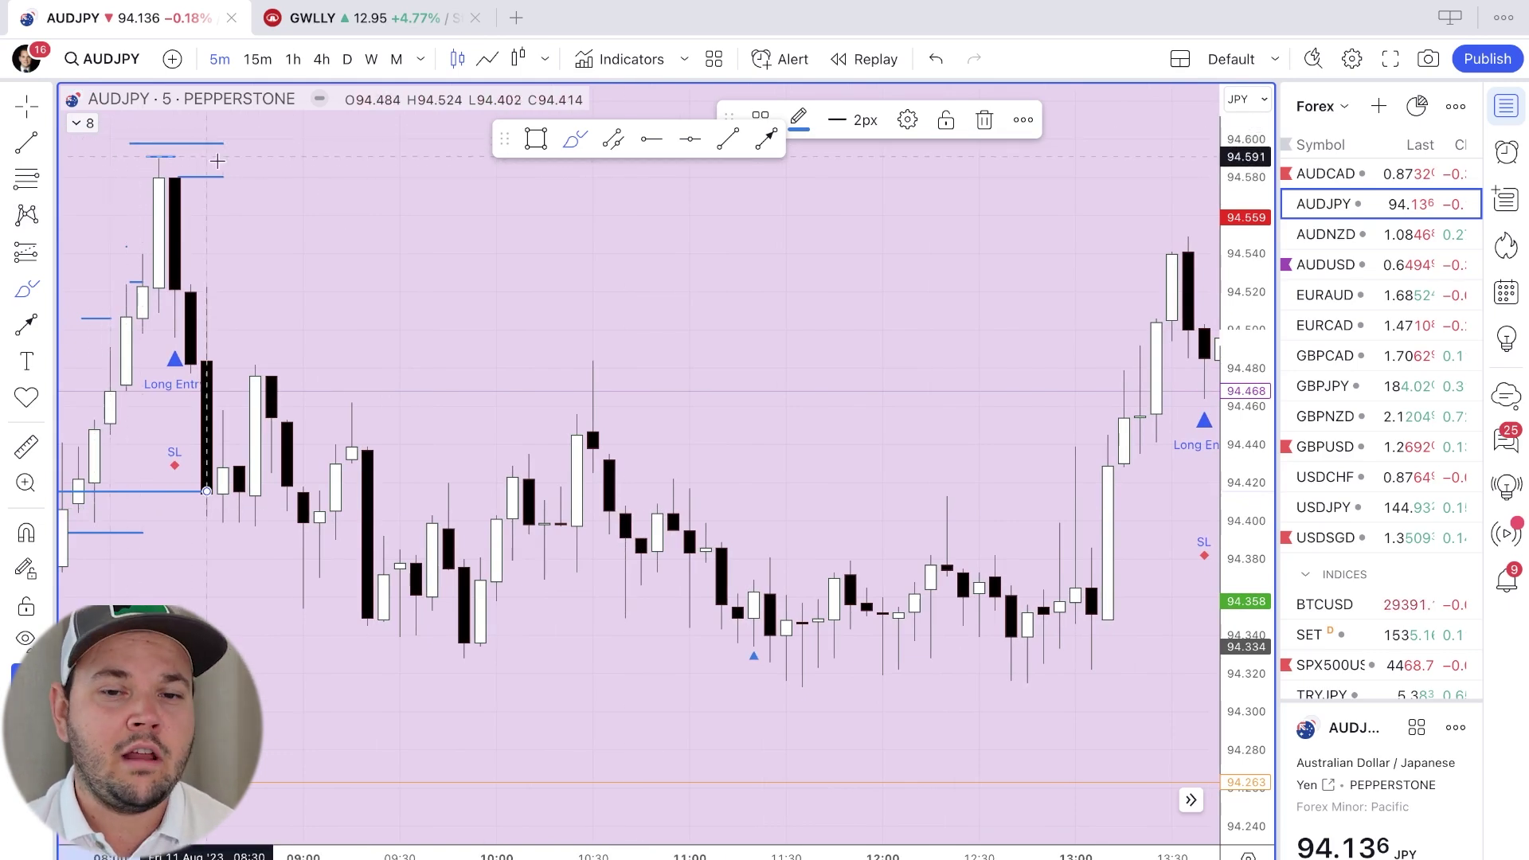
scroll(384, 194, "right", 6)
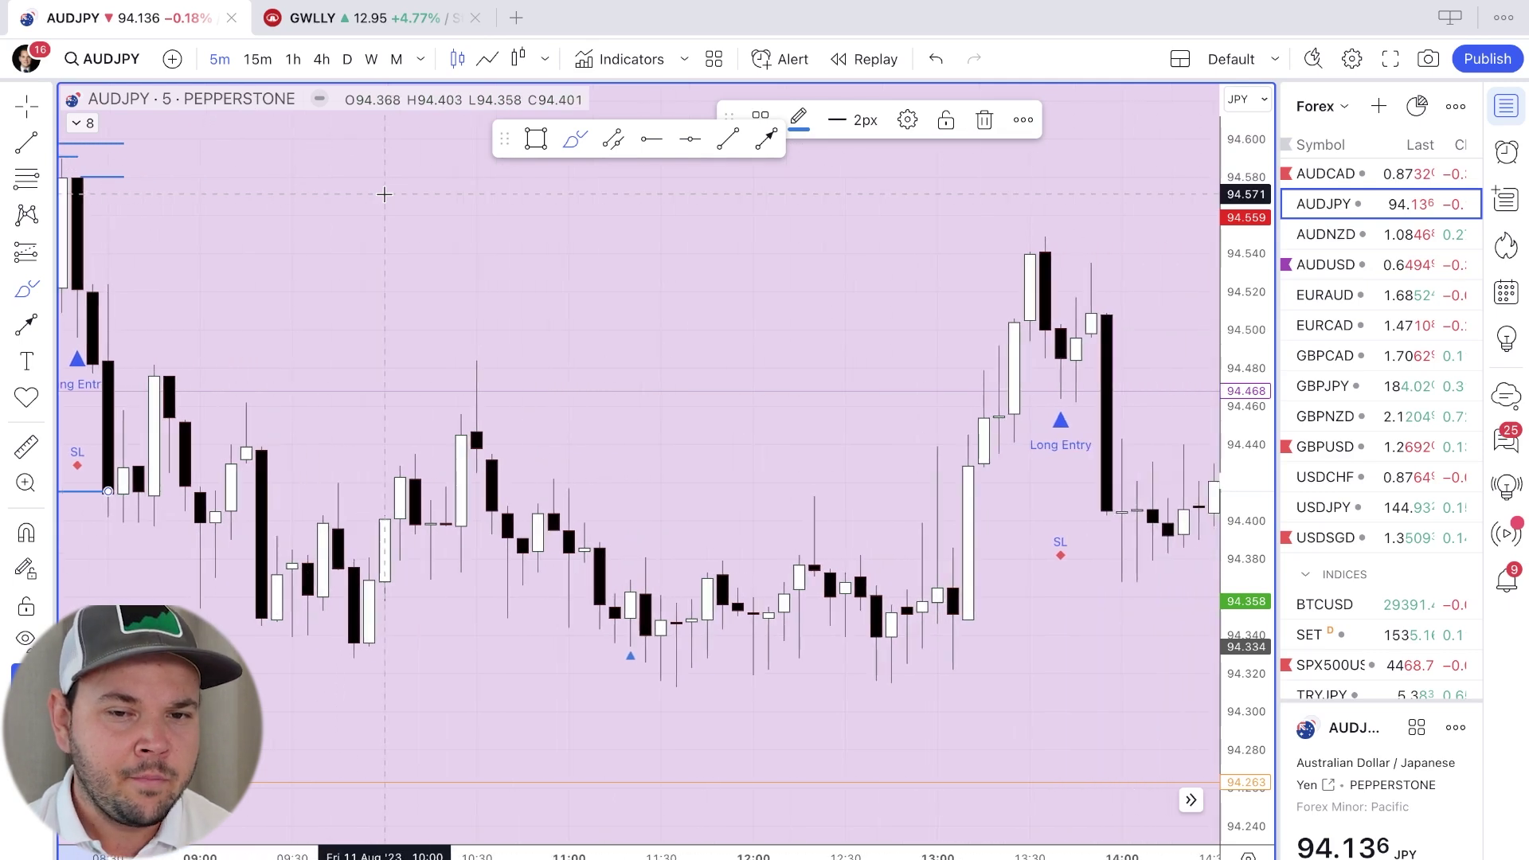
scroll(384, 194, "right", 3)
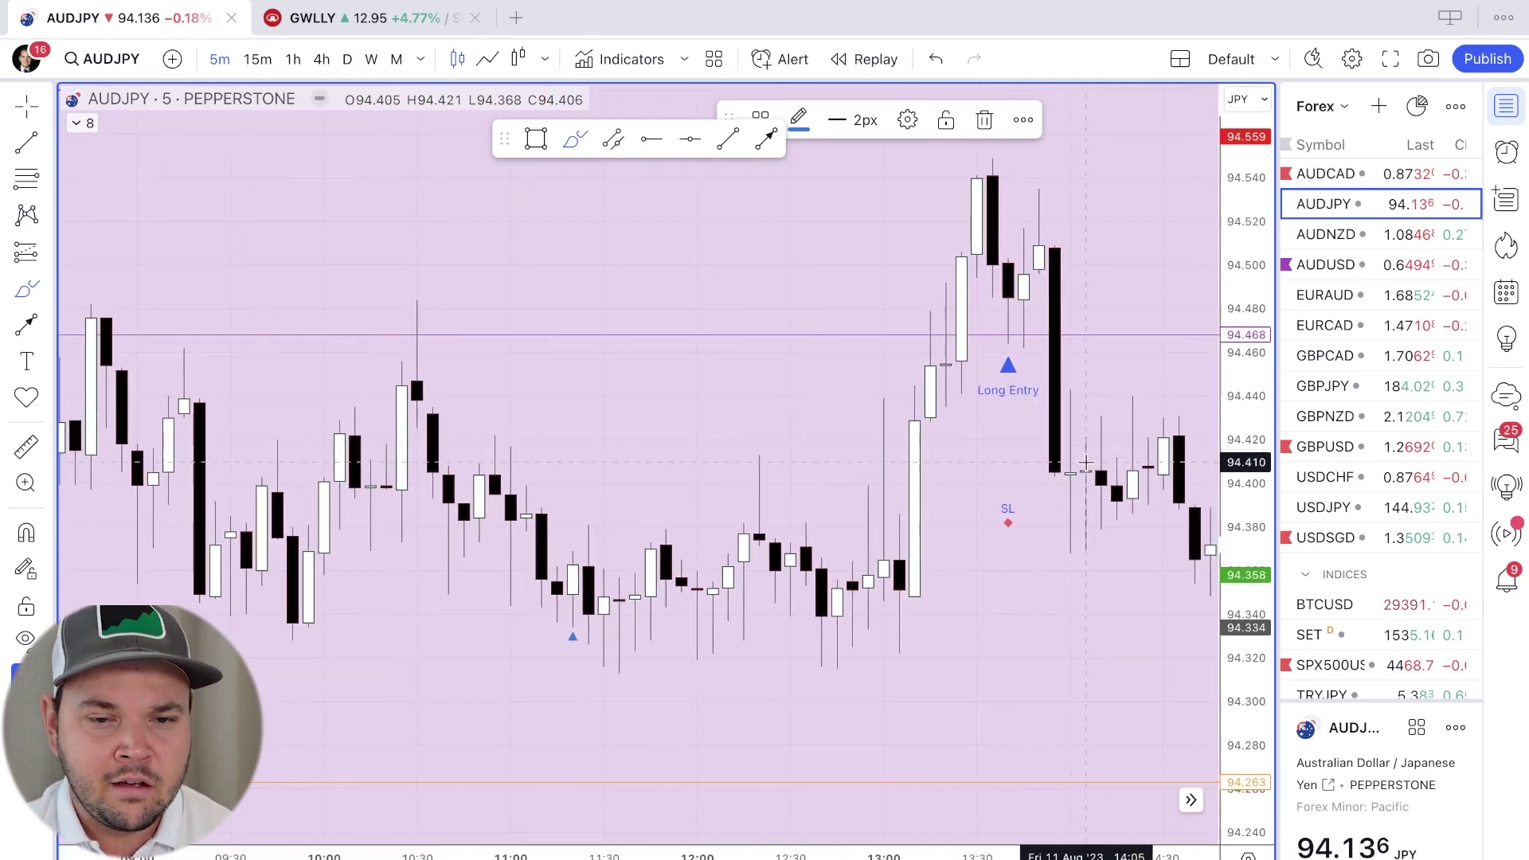
scroll(1086, 464, "right", 13)
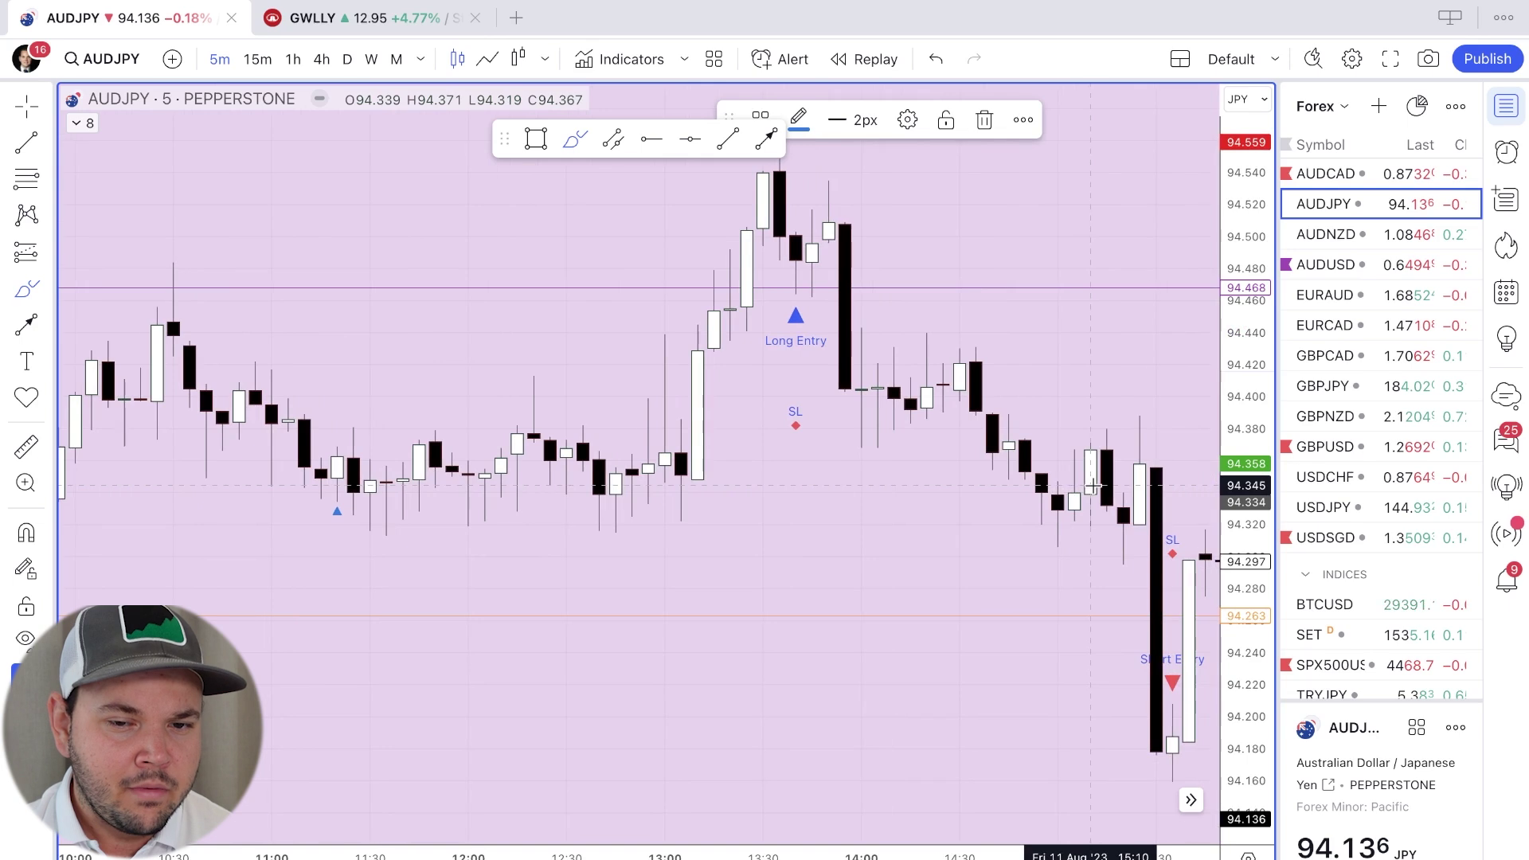
scroll(1094, 484, "down", 2)
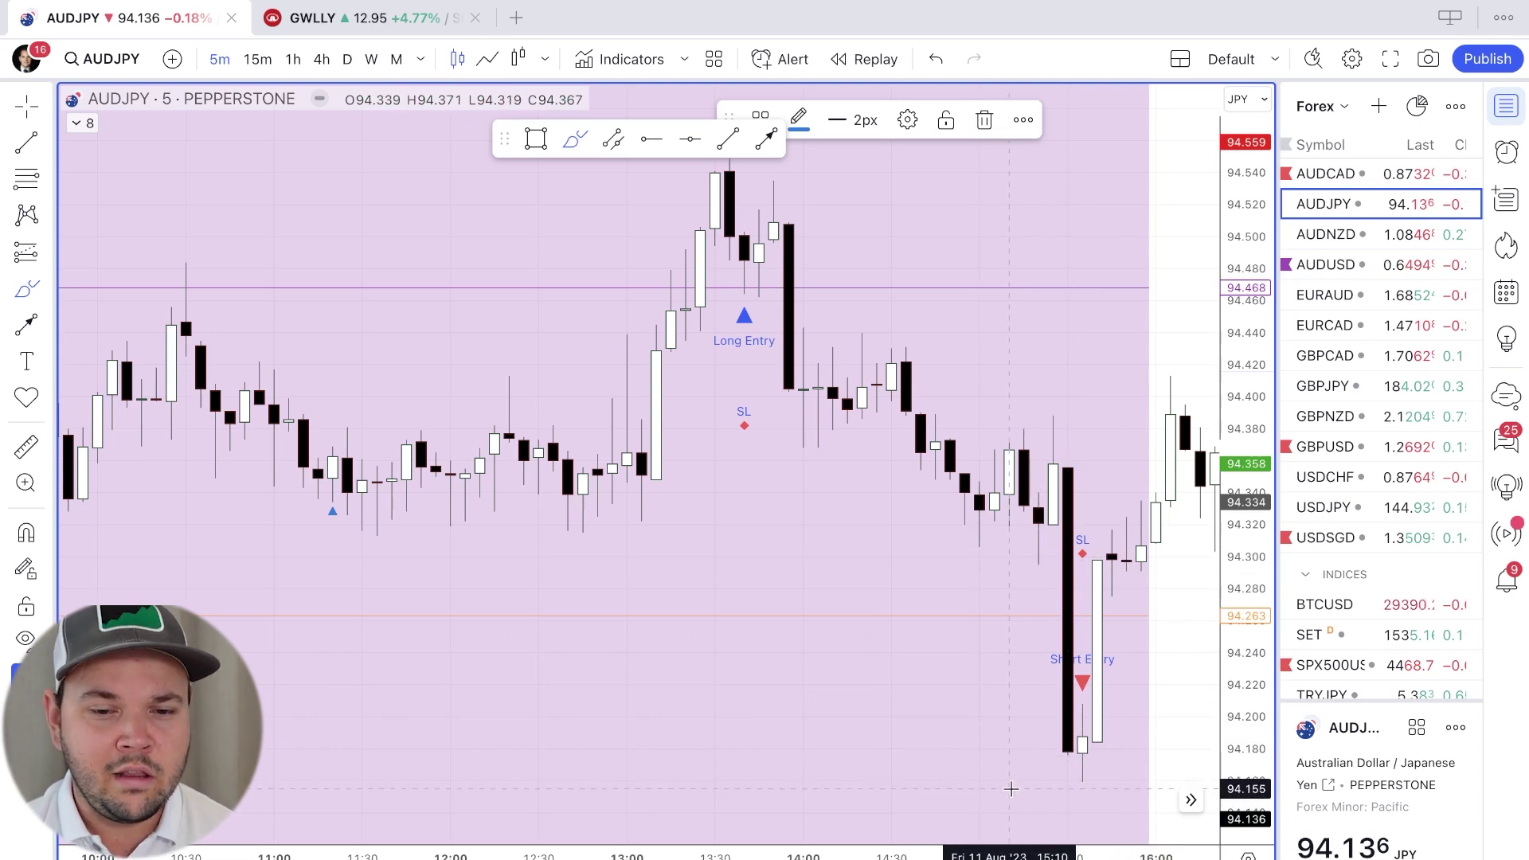
Brush a horizontal line at about 94.154 just below the 15:30 candle's low
left_click_drag(1050, 791, 1005, 790)
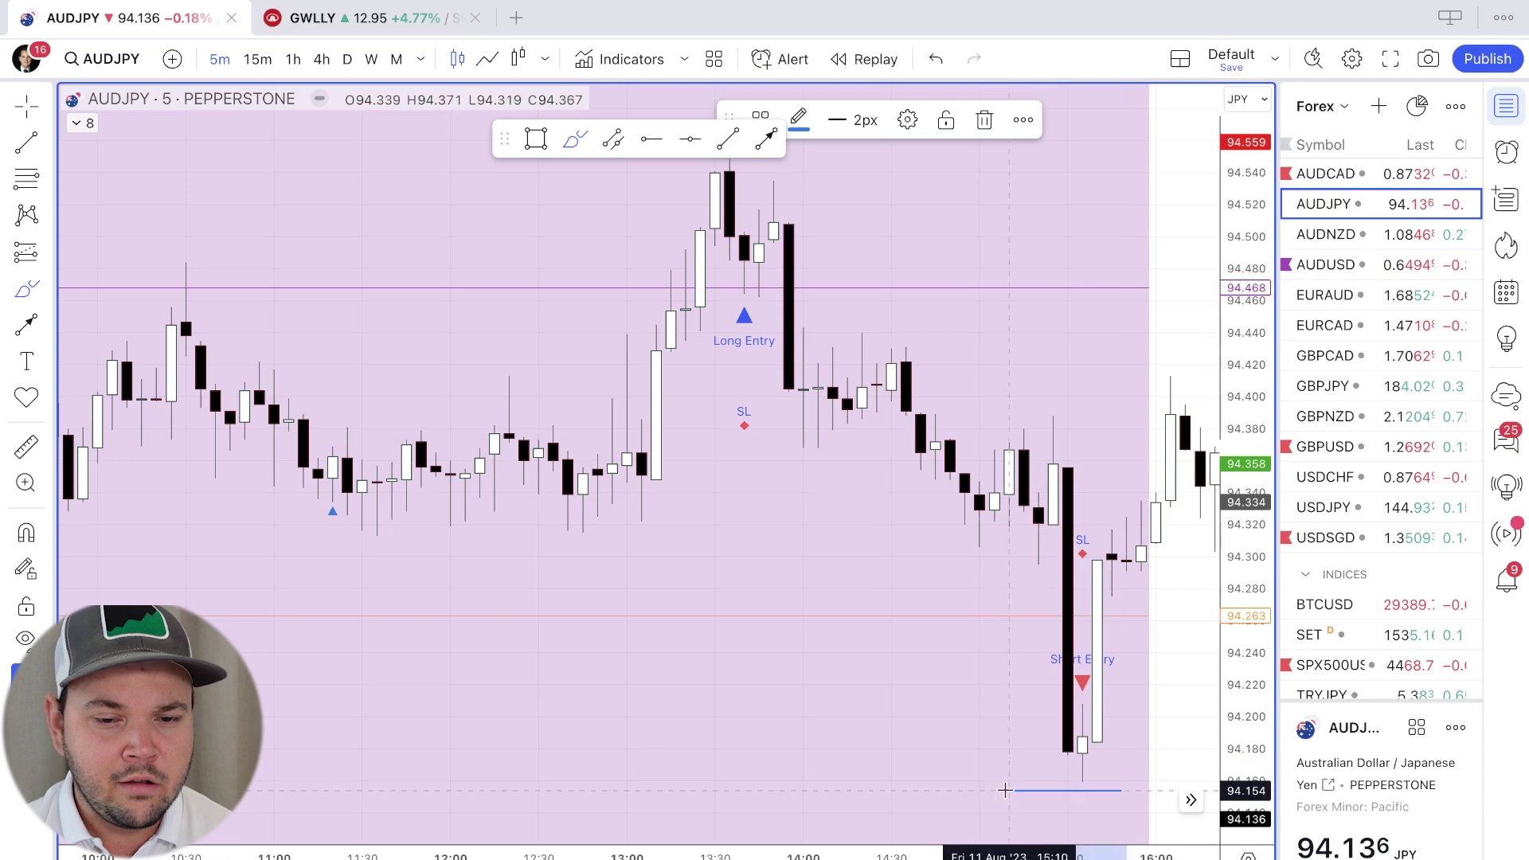
scroll(1165, 599, "down", 4)
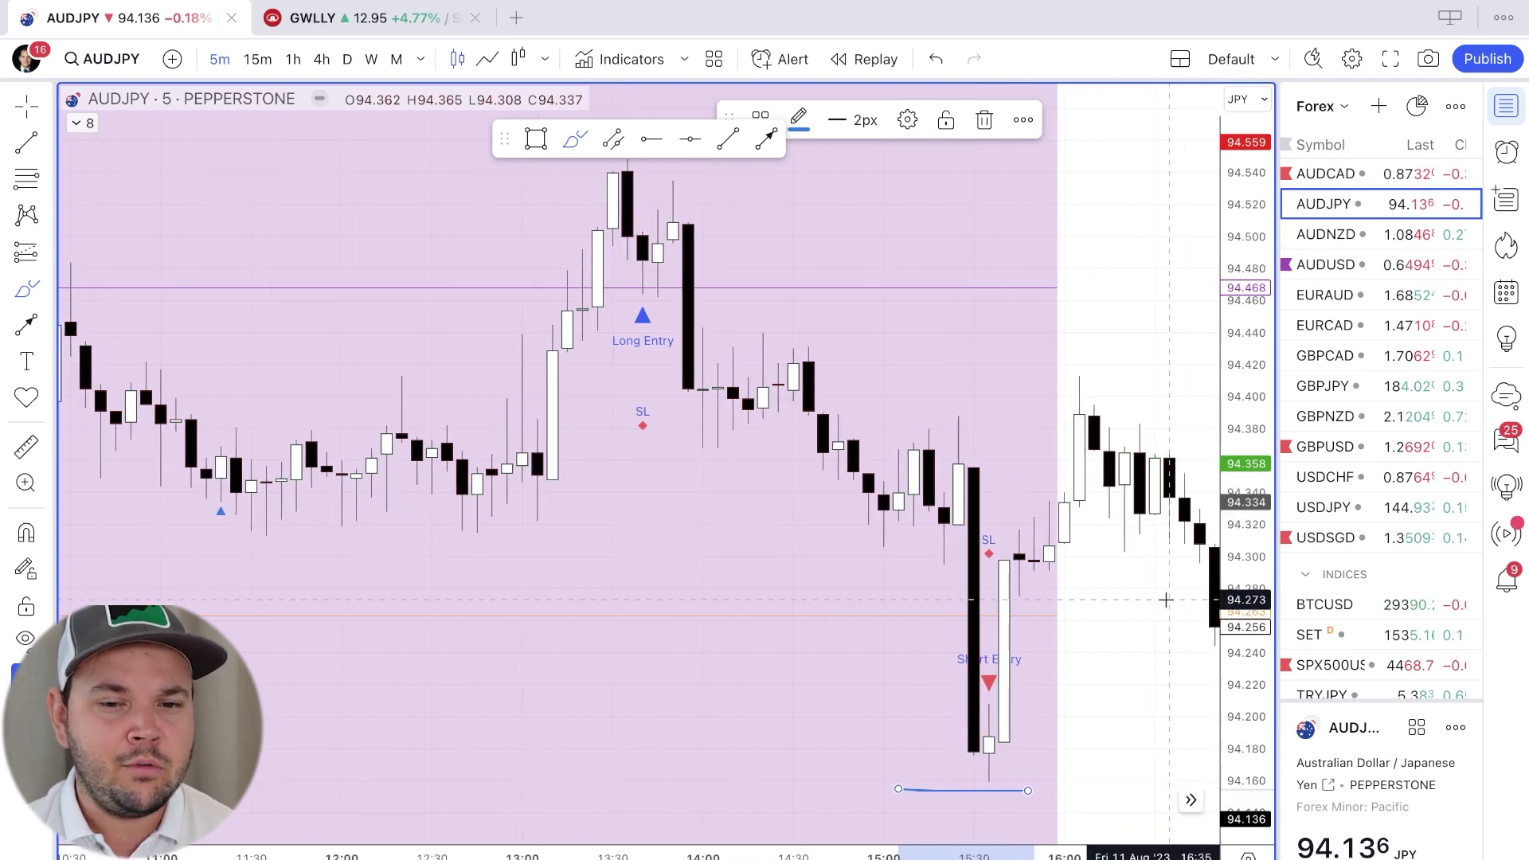
scroll(898, 627, "down", 3)
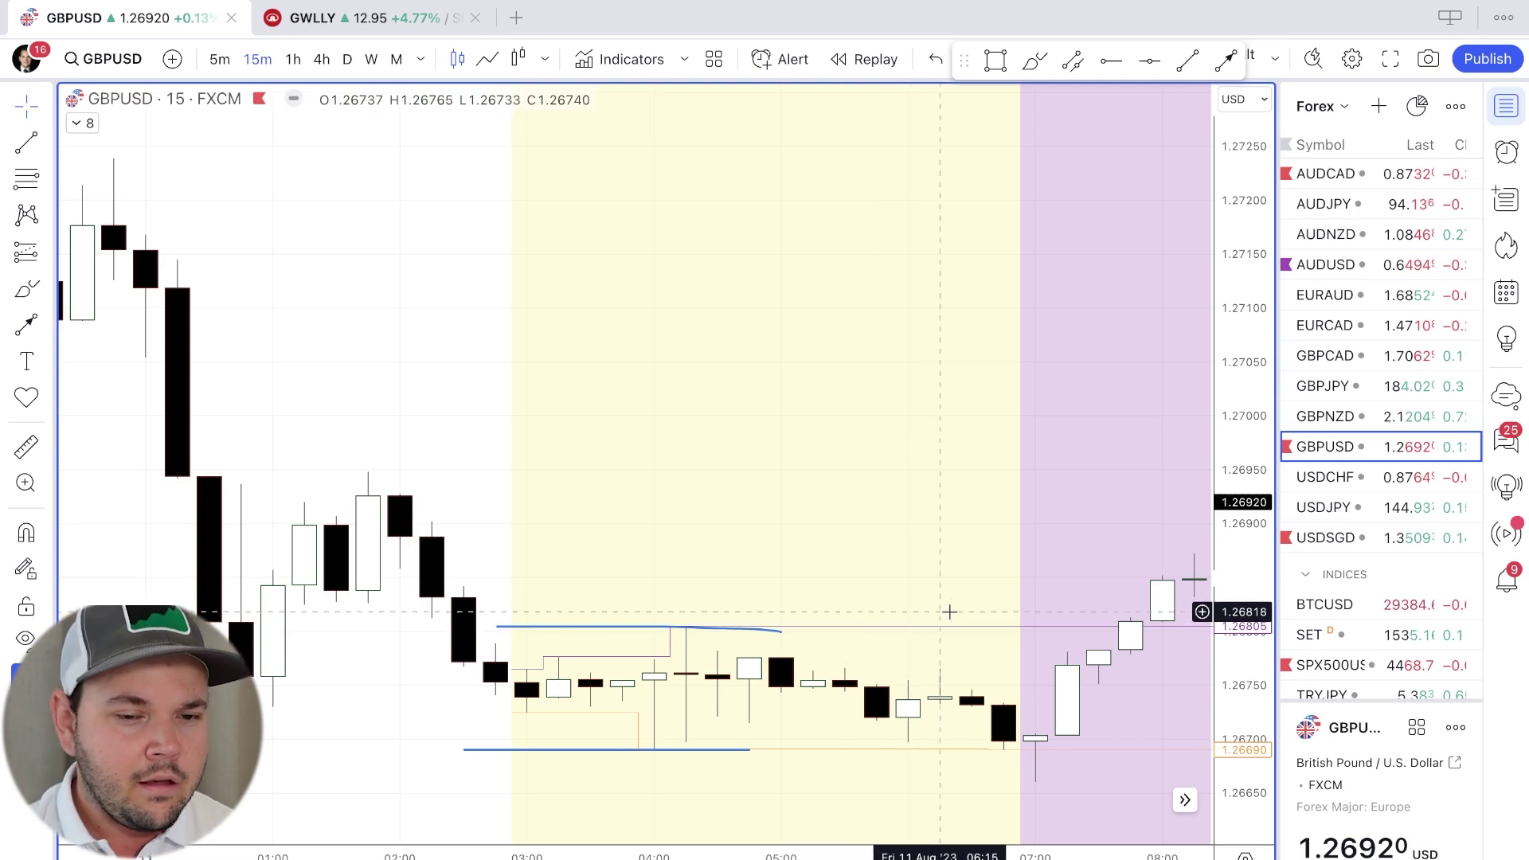
Shift the brushed 11 August GBPUSD range lines later in time, starting the upper one at 04:15 and the lower one at 04:00
scroll(948, 610, "up", 3)
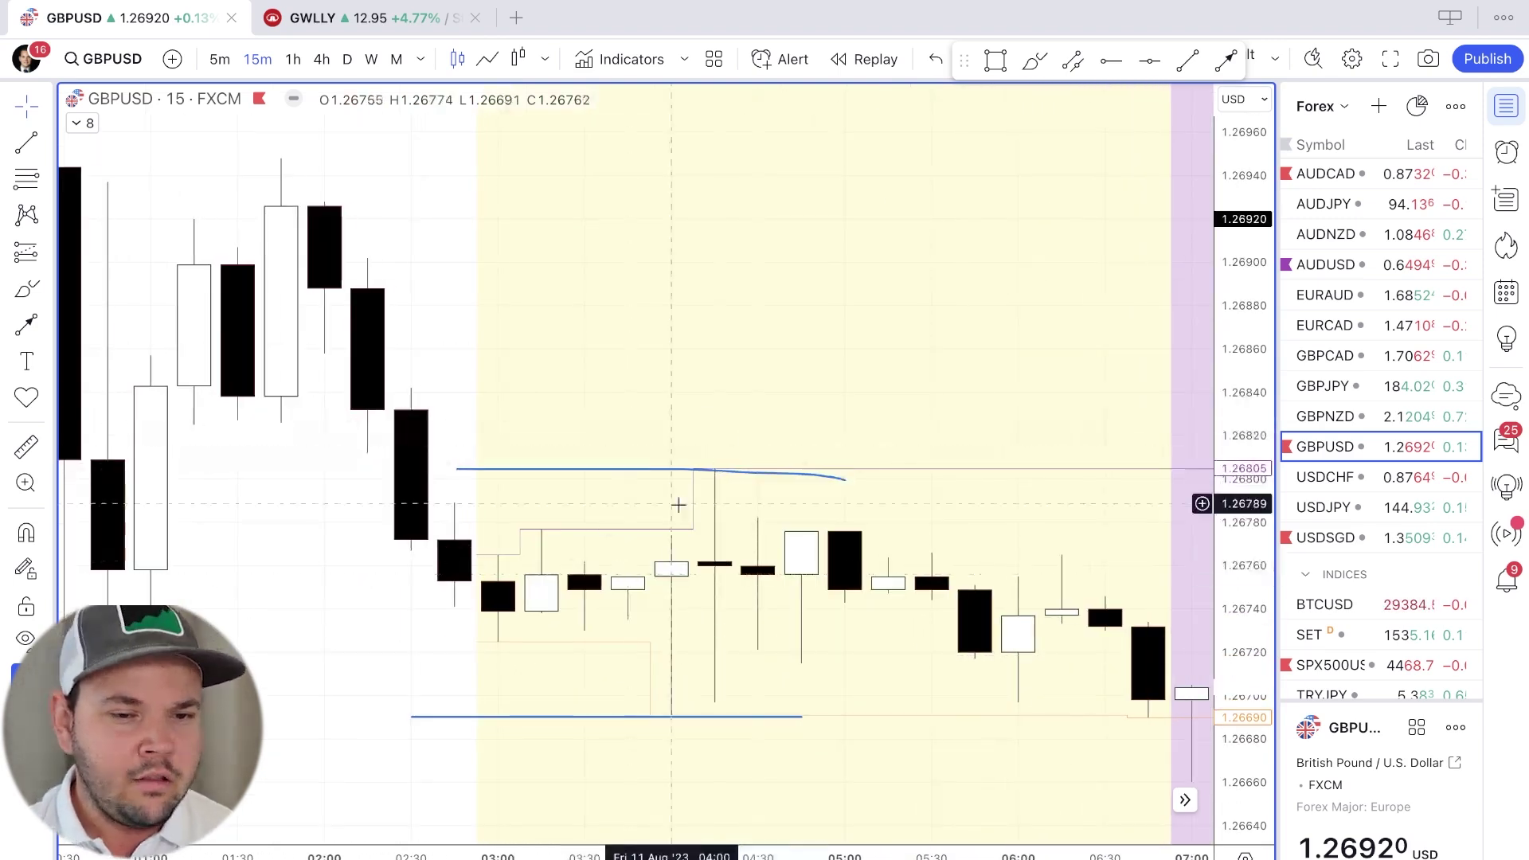
left_click_drag(600, 477, 860, 476)
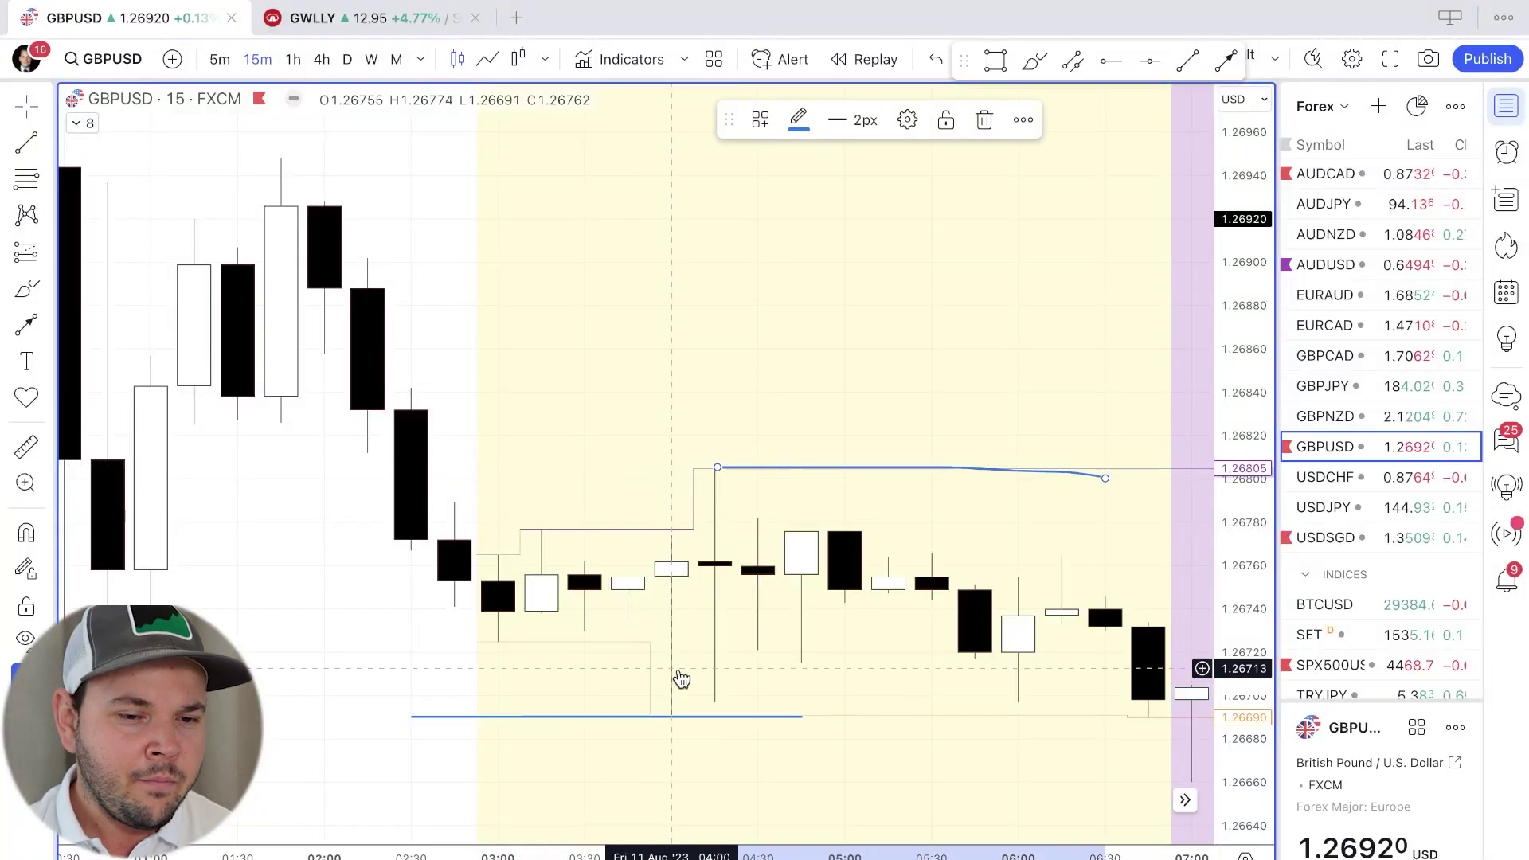
left_click_drag(563, 717, 800, 716)
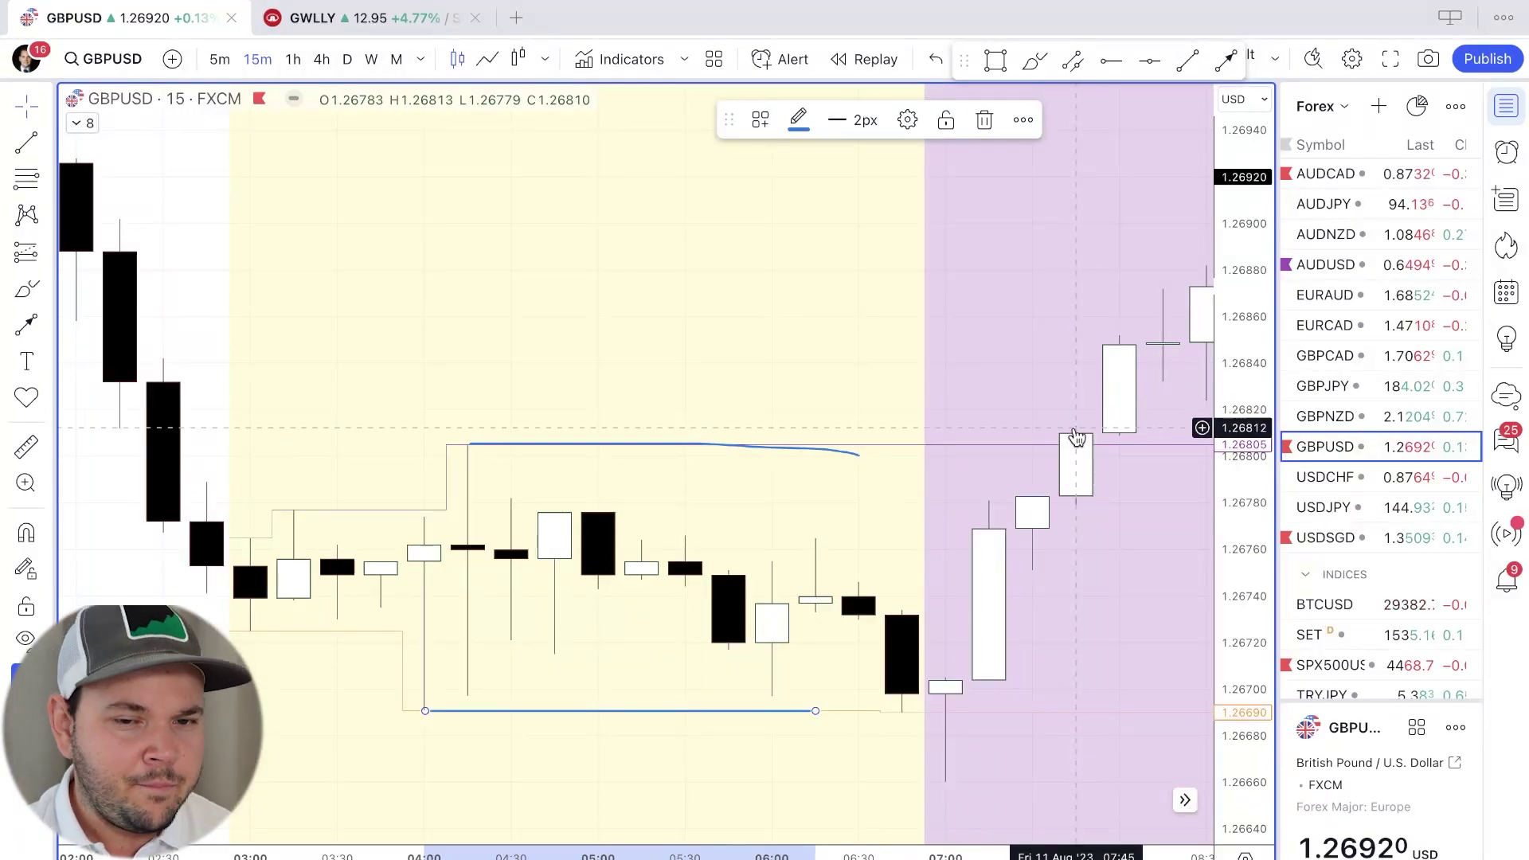
Brush horizontal lines across the 07:45 breakout candle at about 1.26804 and above the 08:45 high at about 1.26910
left_click(371, 440)
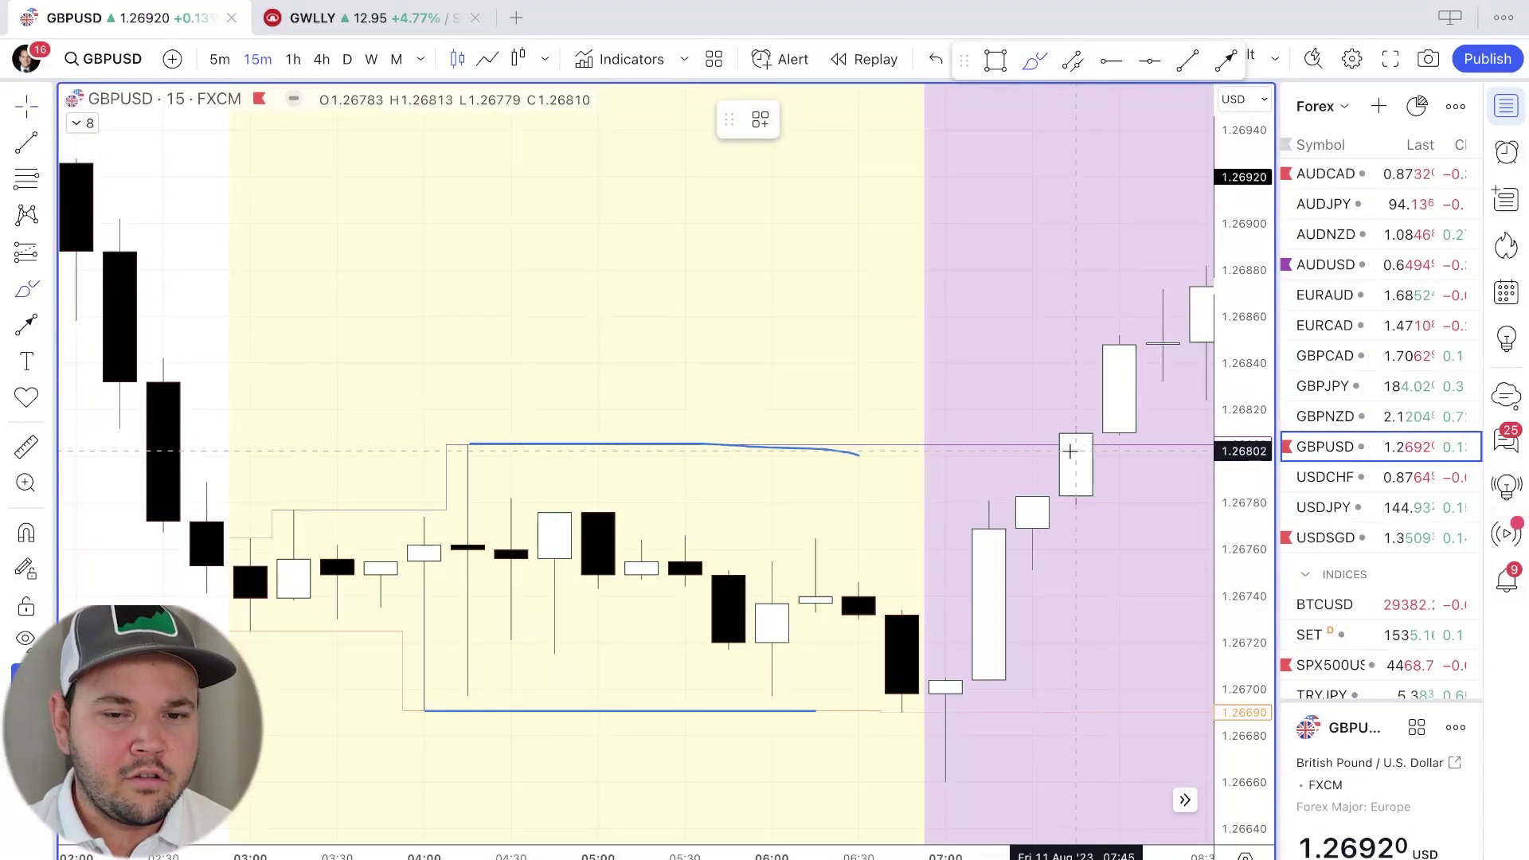
left_click_drag(1080, 447, 1206, 455)
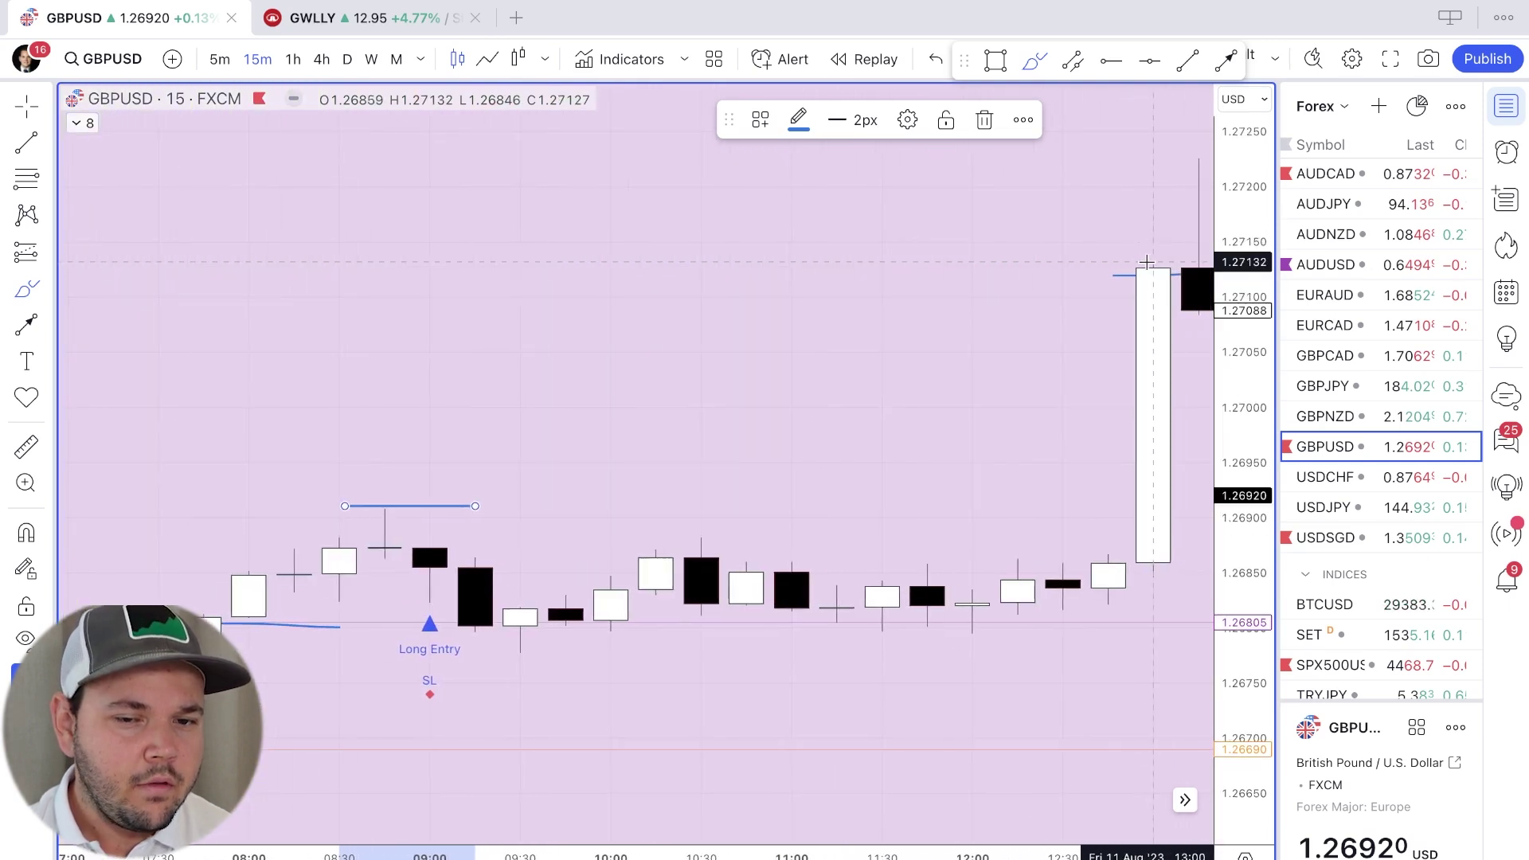
left_click(990, 281)
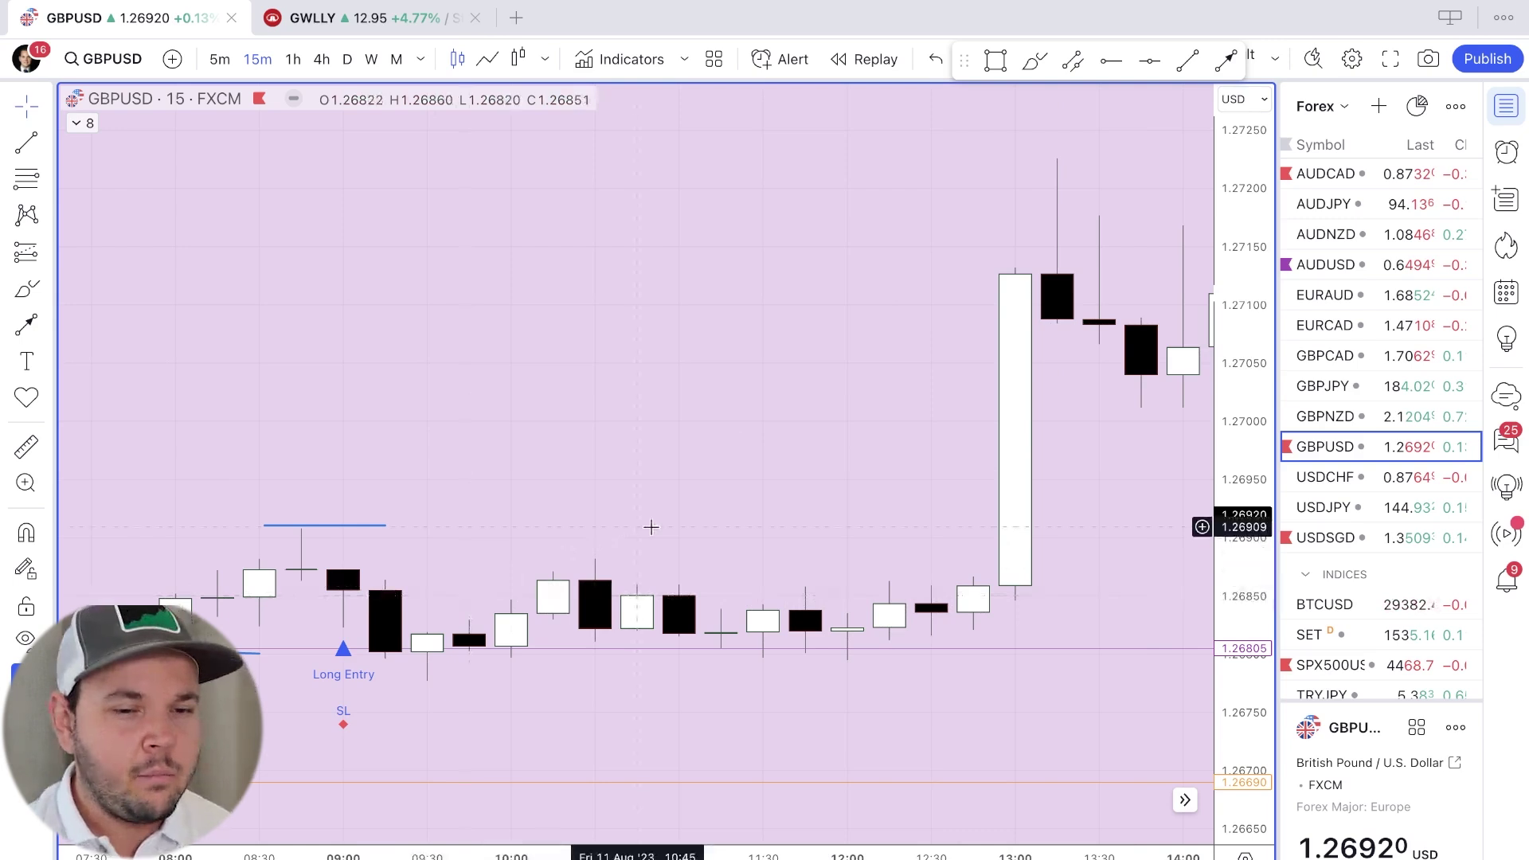
Brush short lines on 10 August at about 1.27223 by the 09:00 candle, 1.27126 near 10:15 and 1.27122 across the 11:45 candle
scroll(699, 512, "right", 9)
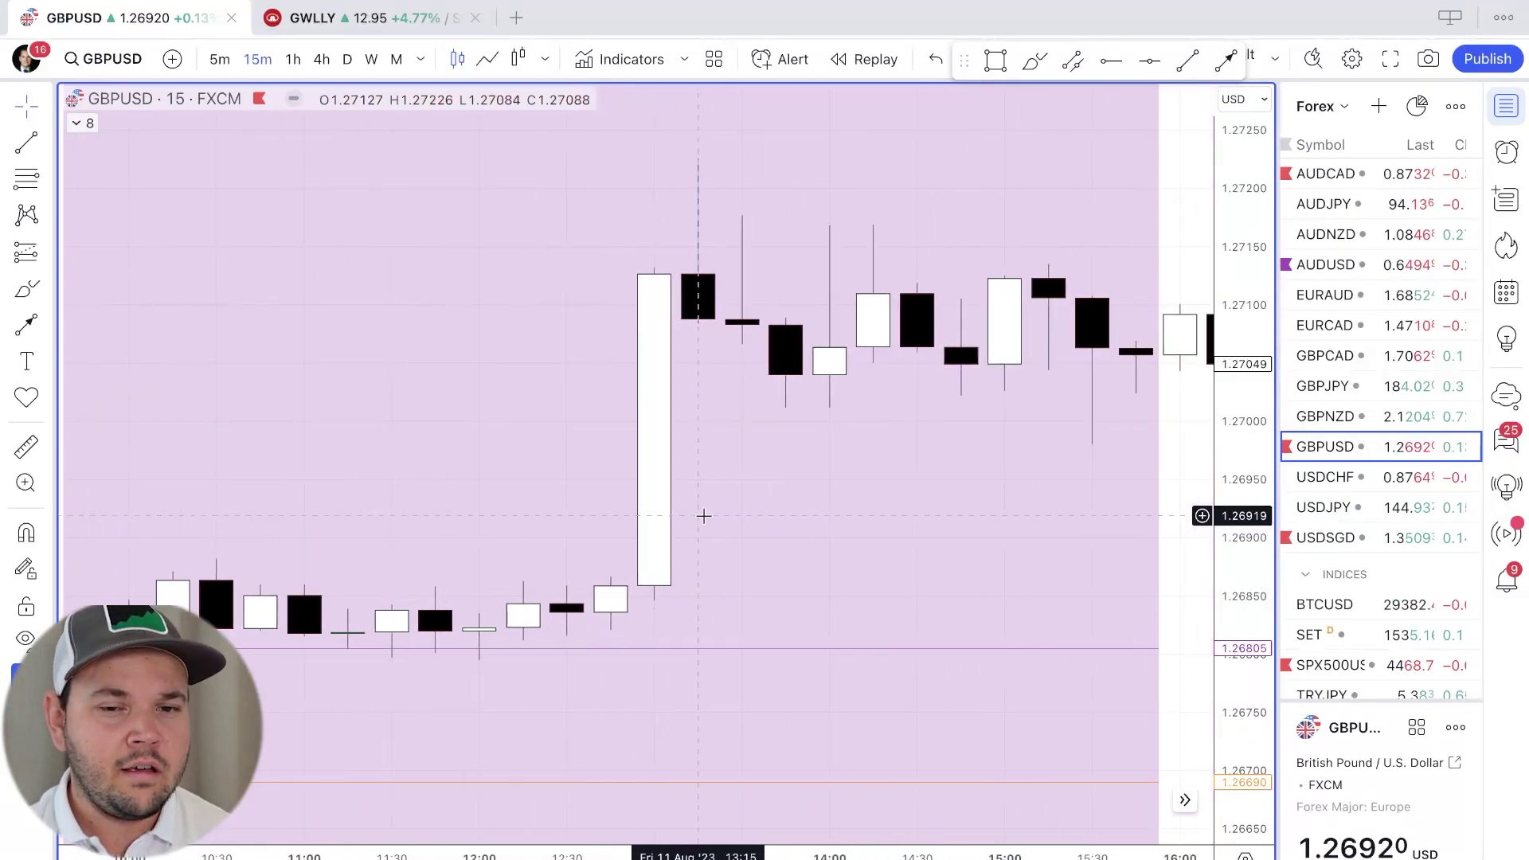
scroll(703, 516, "right", 5)
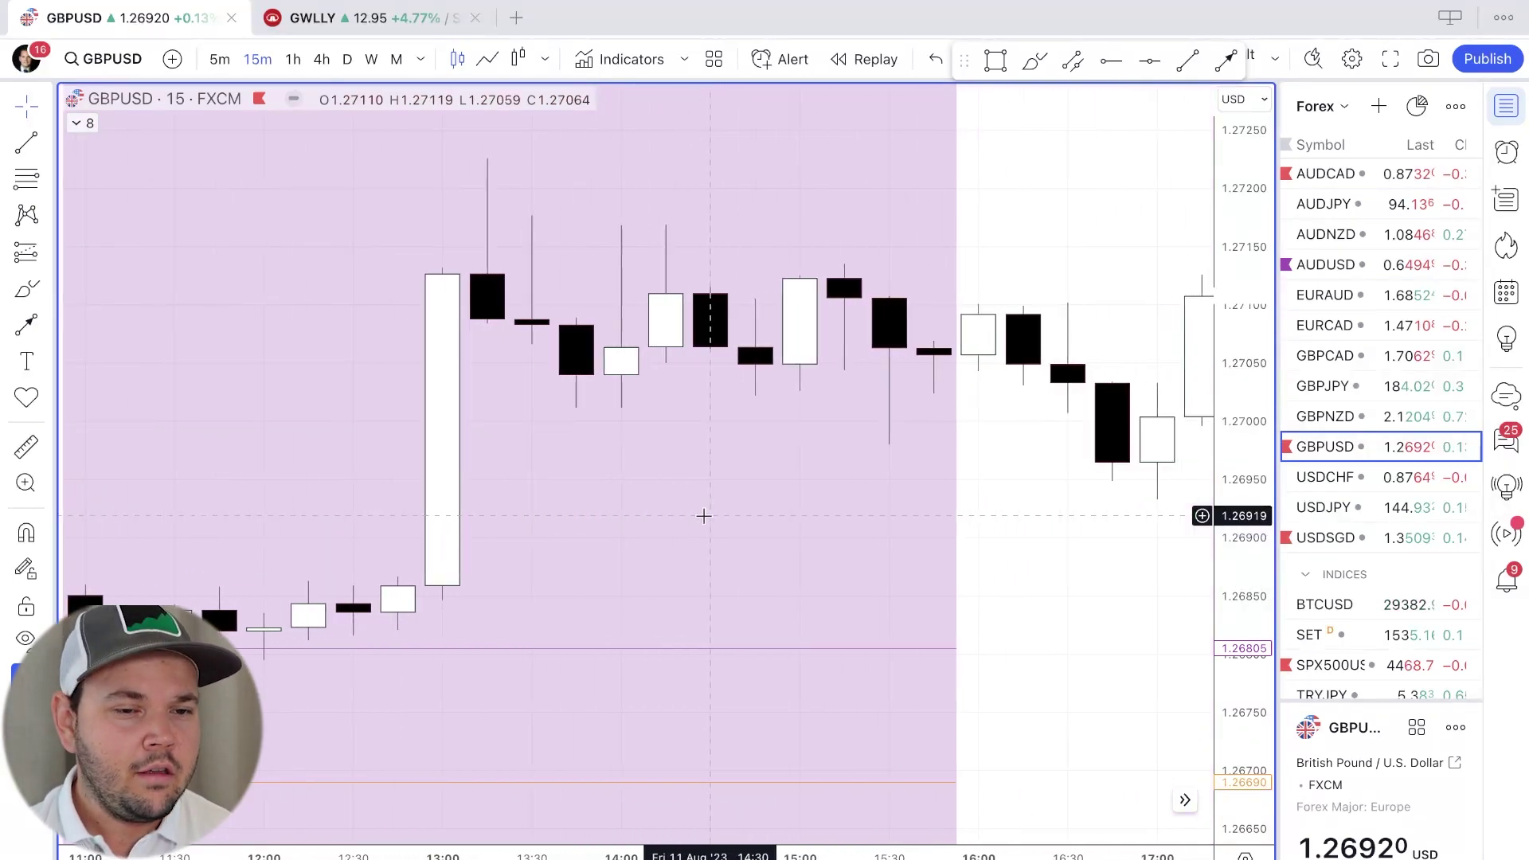
scroll(703, 516, "left", 15)
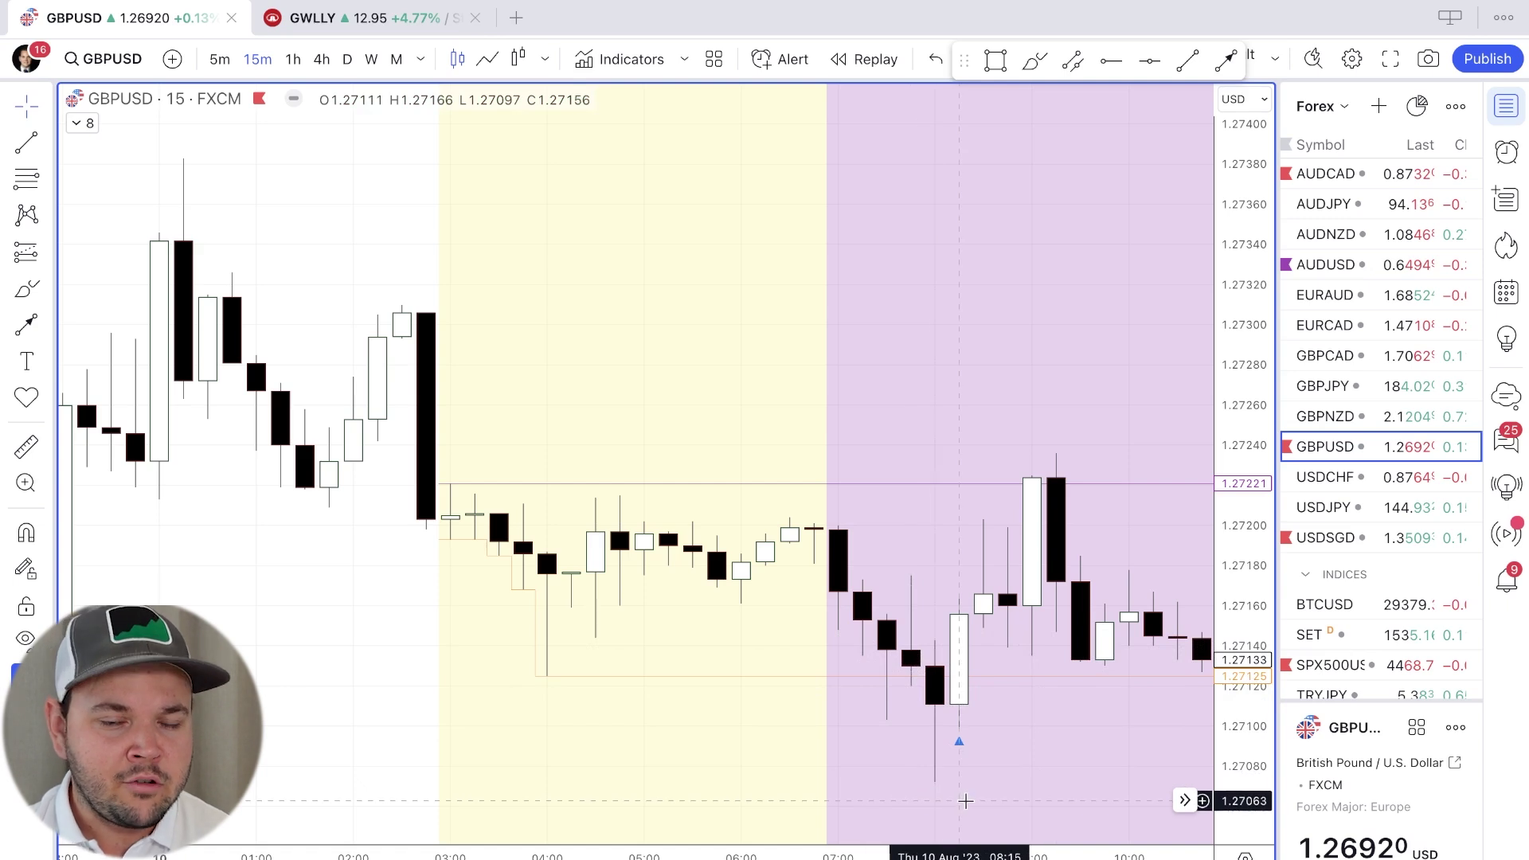
left_click(1034, 60)
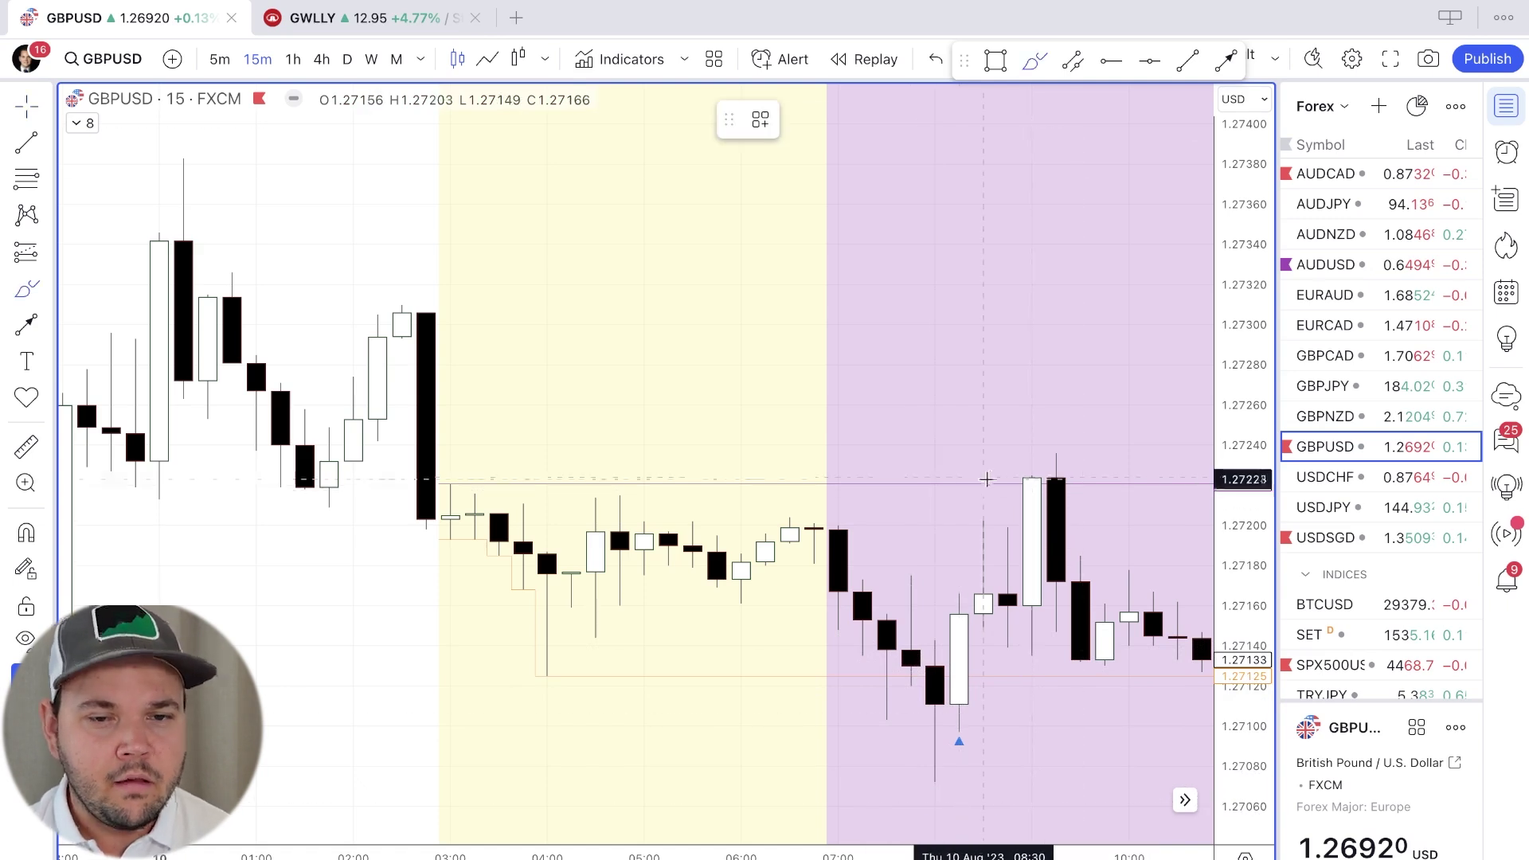
left_click_drag(987, 480, 1056, 479)
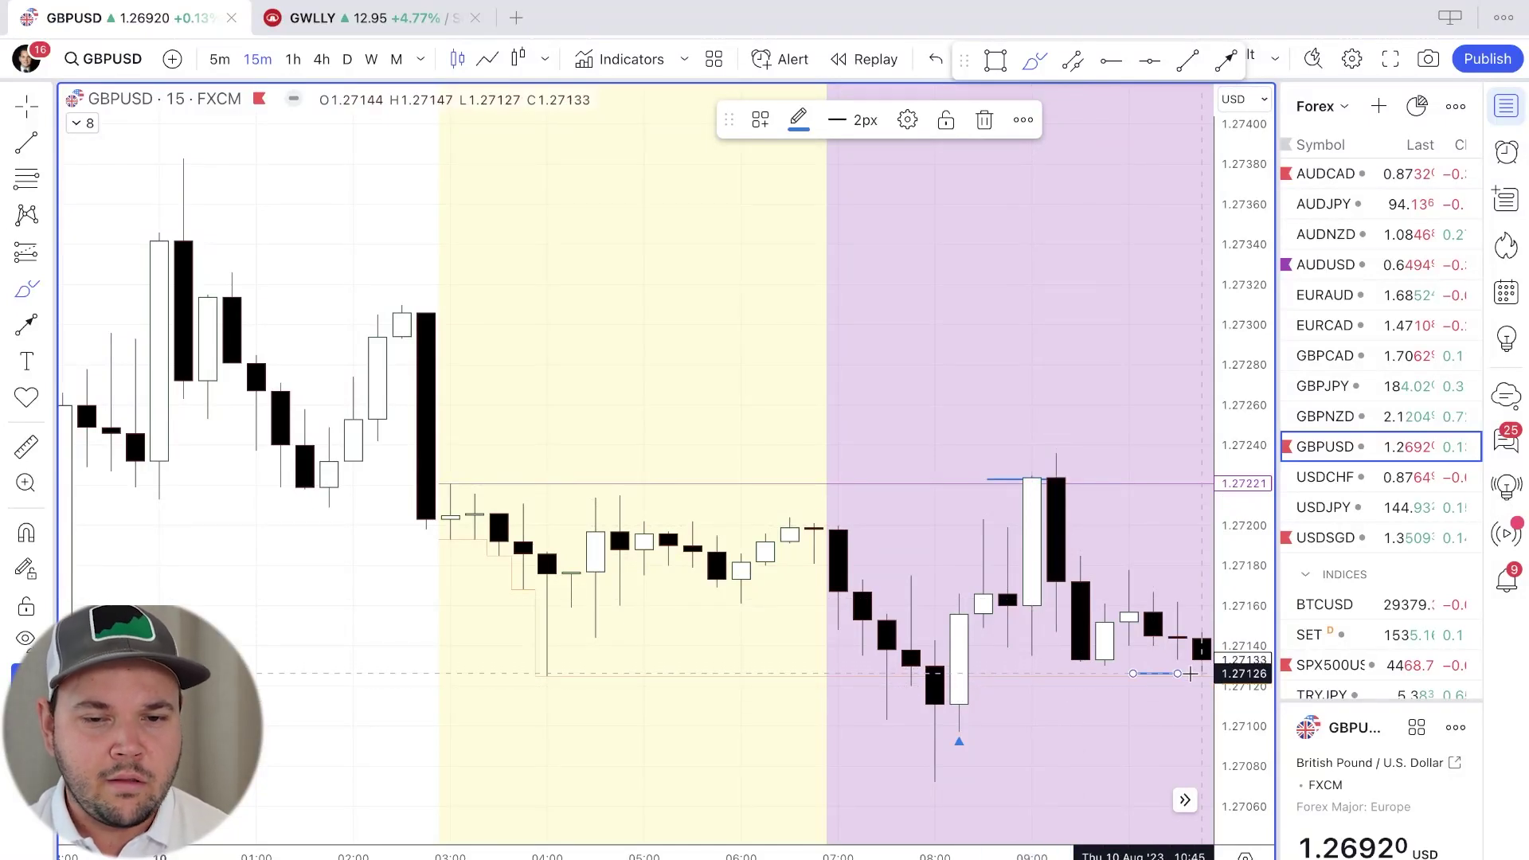
scroll(1190, 672, "right", 5)
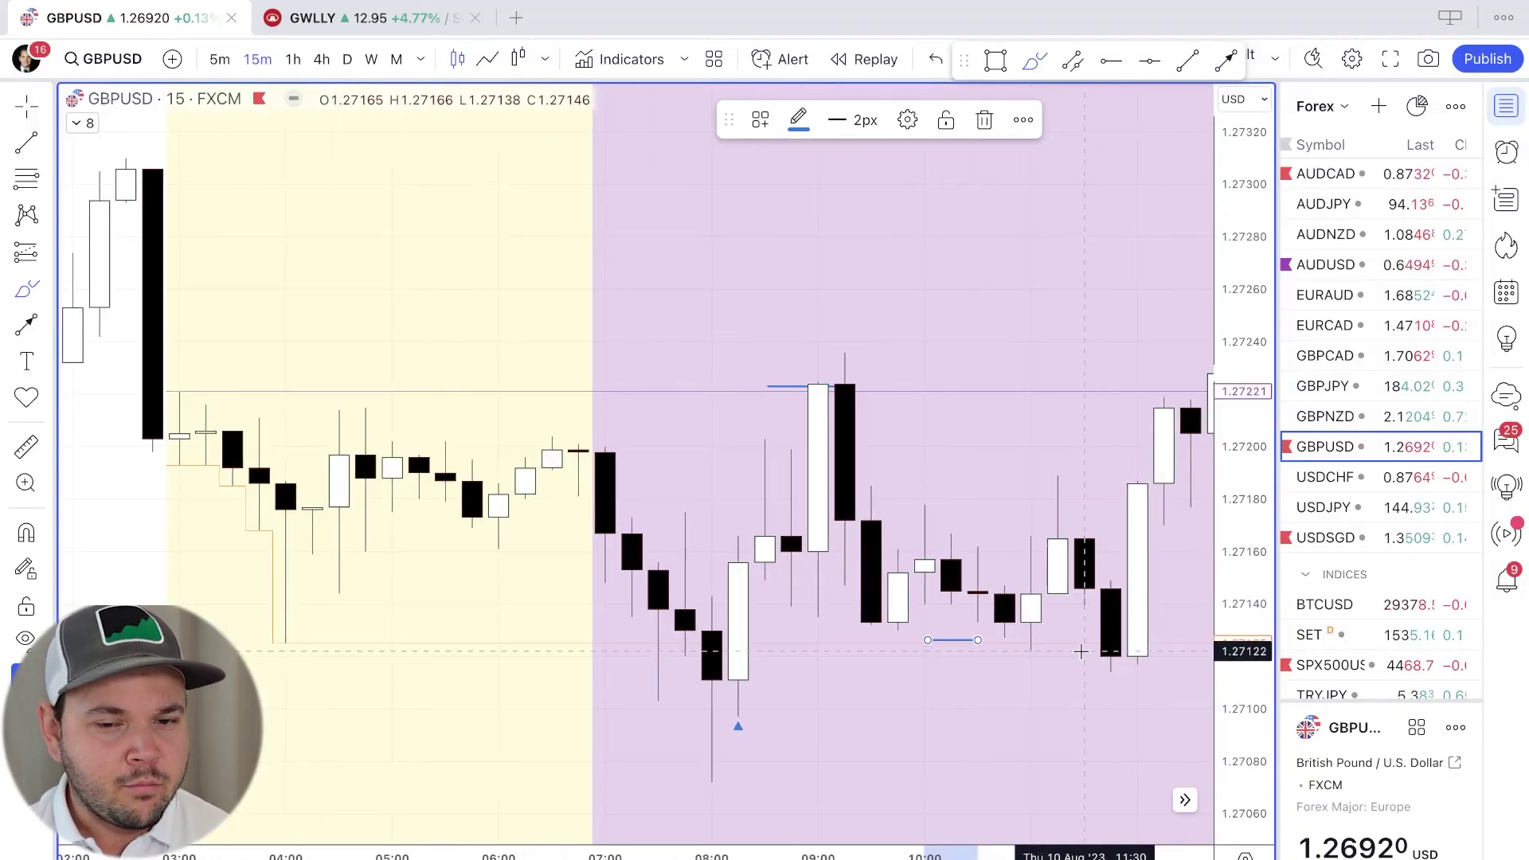
left_click(1083, 651)
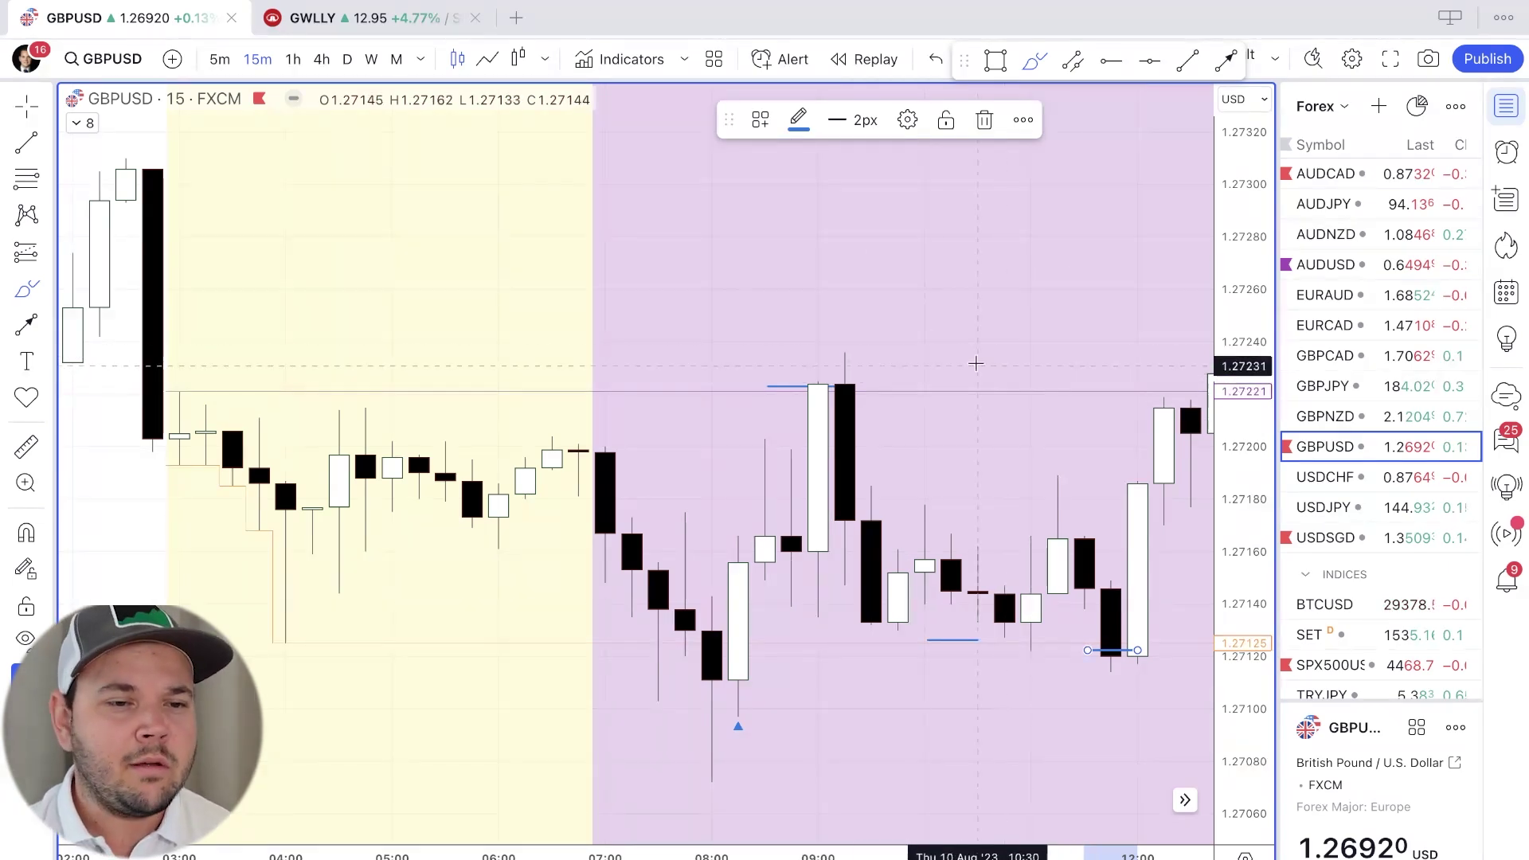
Brush horizontal lines below the 13:00 candle's low at about 1.27185 and above the 13:15 high at about 1.27331
scroll(1066, 403, "right", 2)
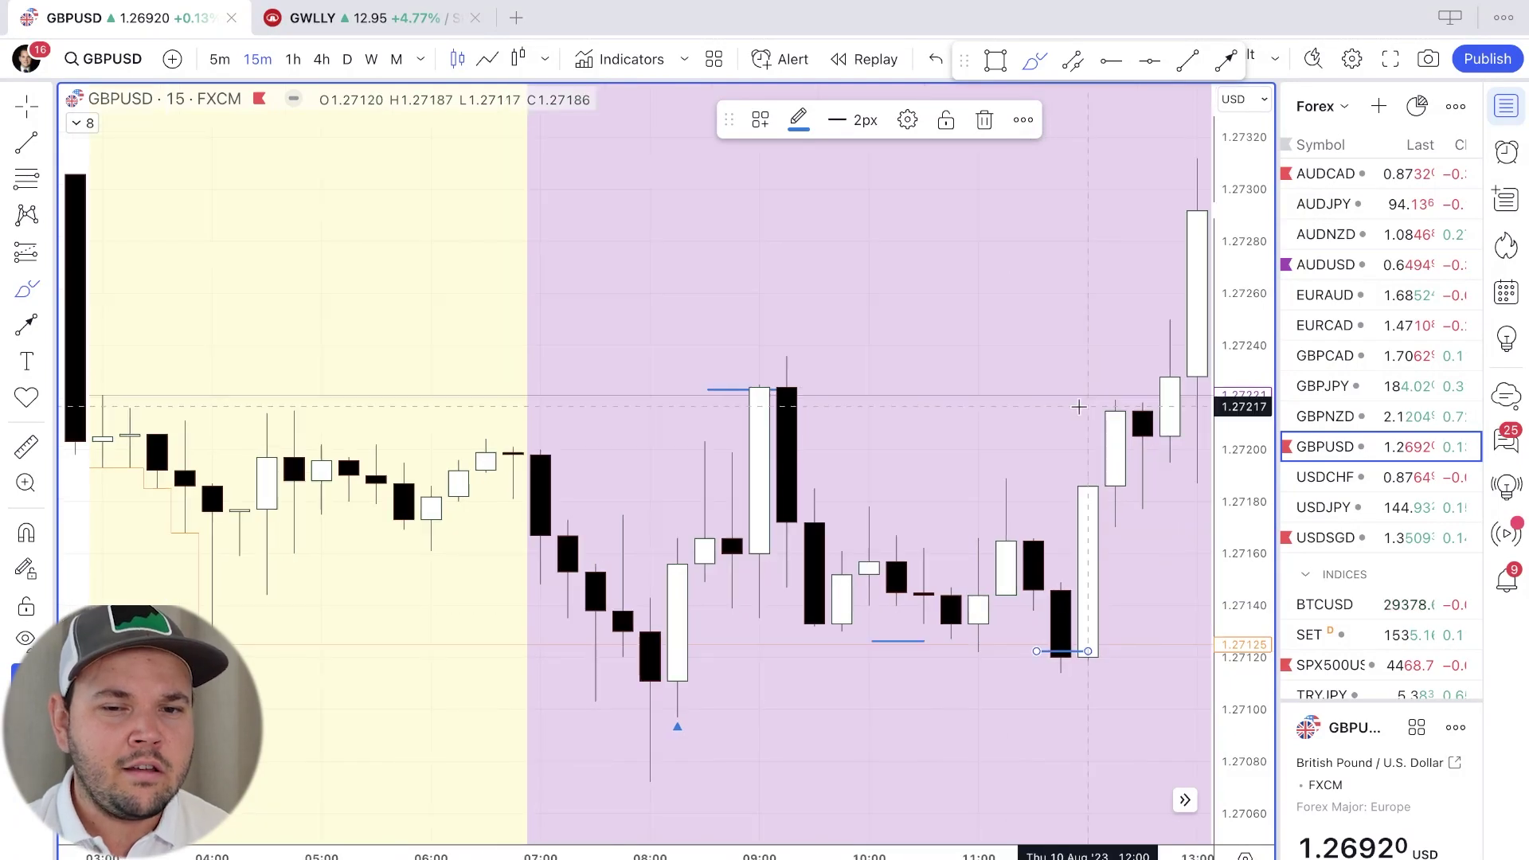
scroll(1184, 278, "up", 2)
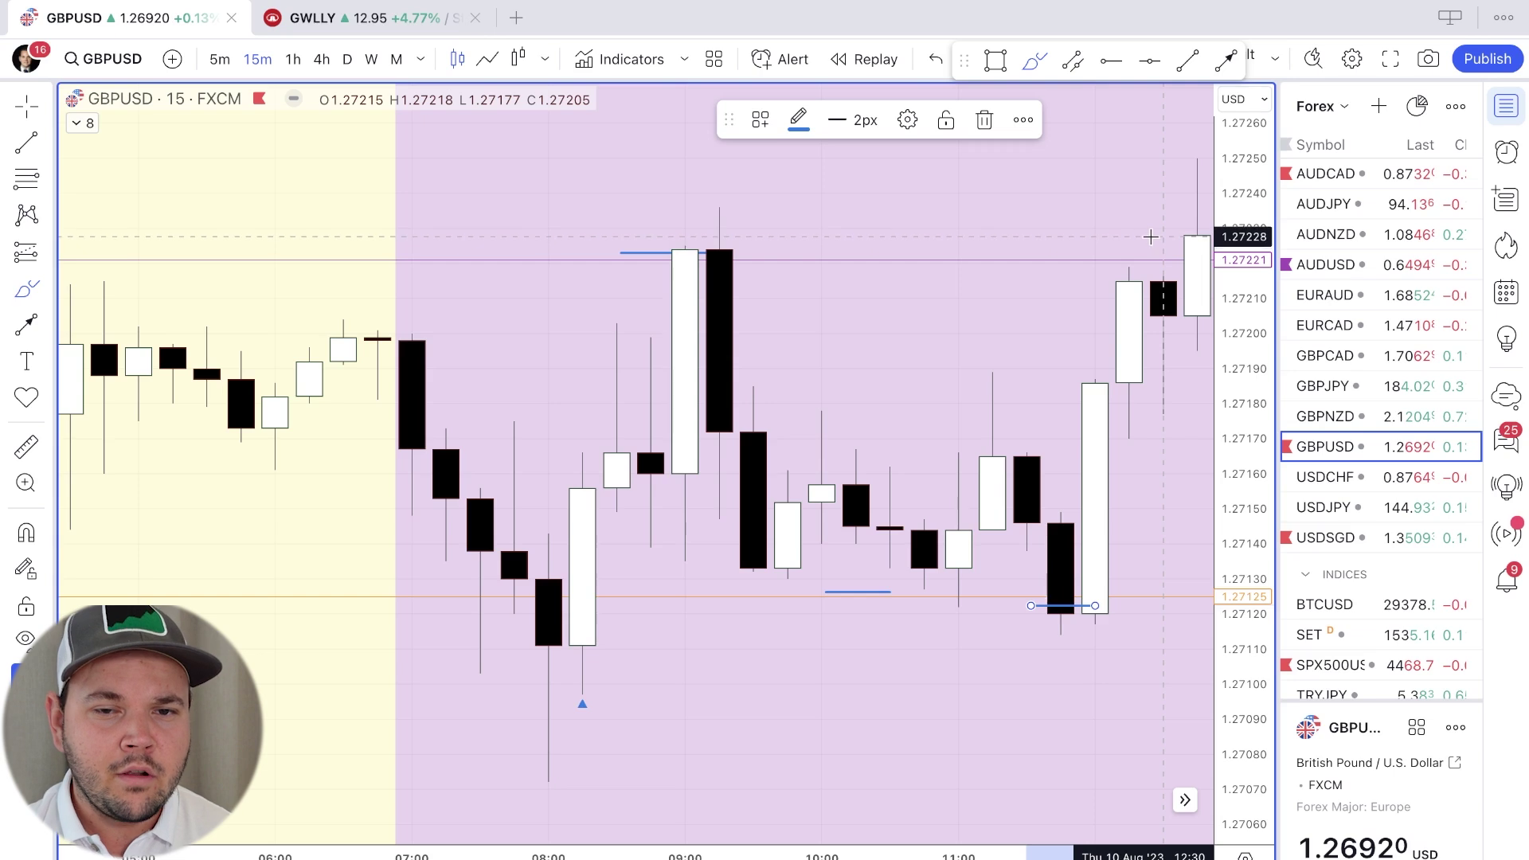
scroll(1164, 295, "up", 1)
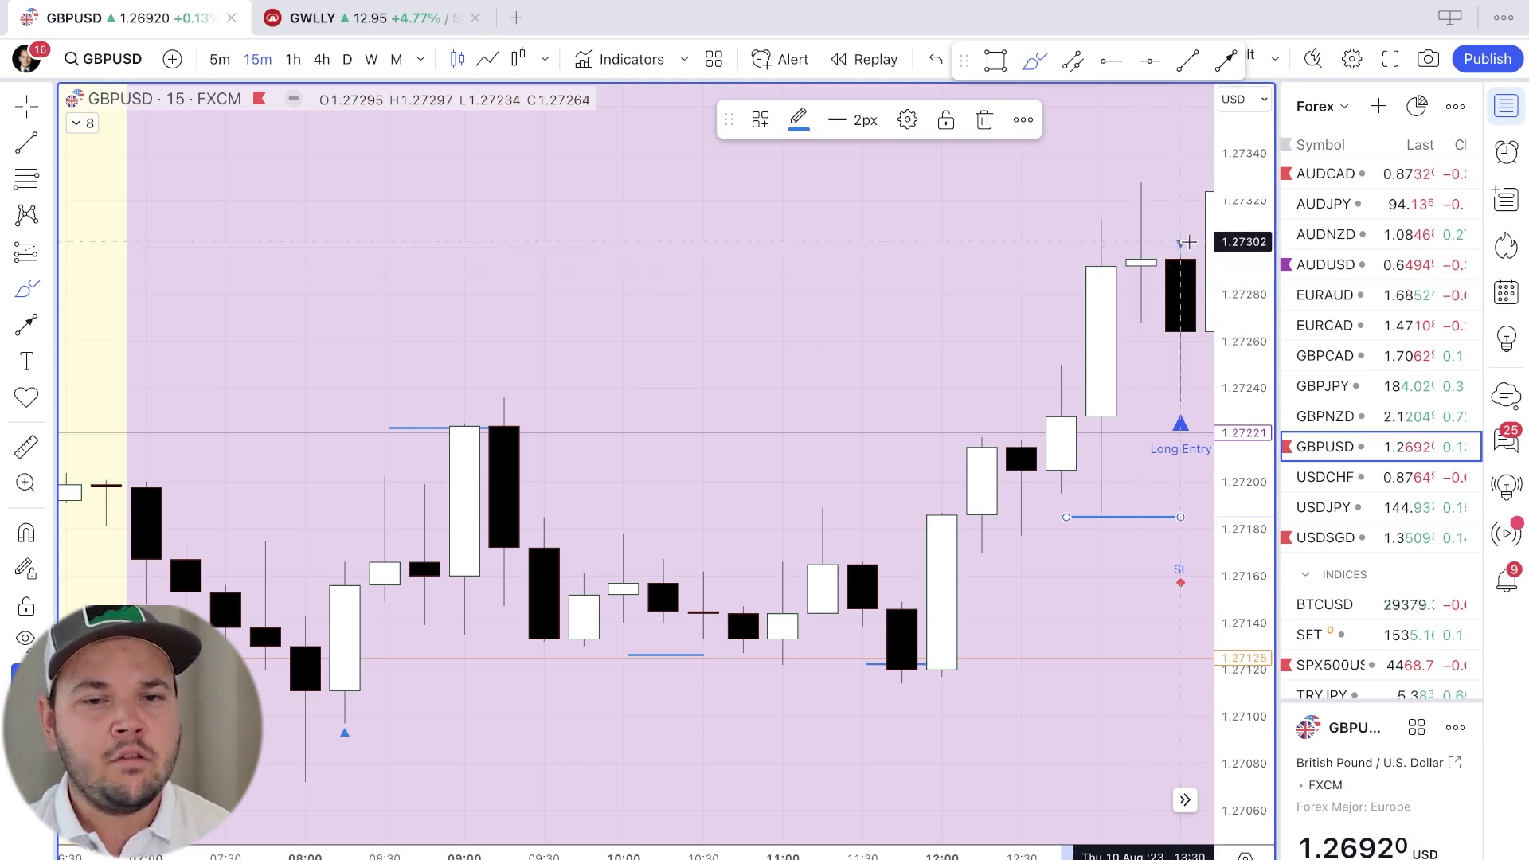
left_click(1106, 175)
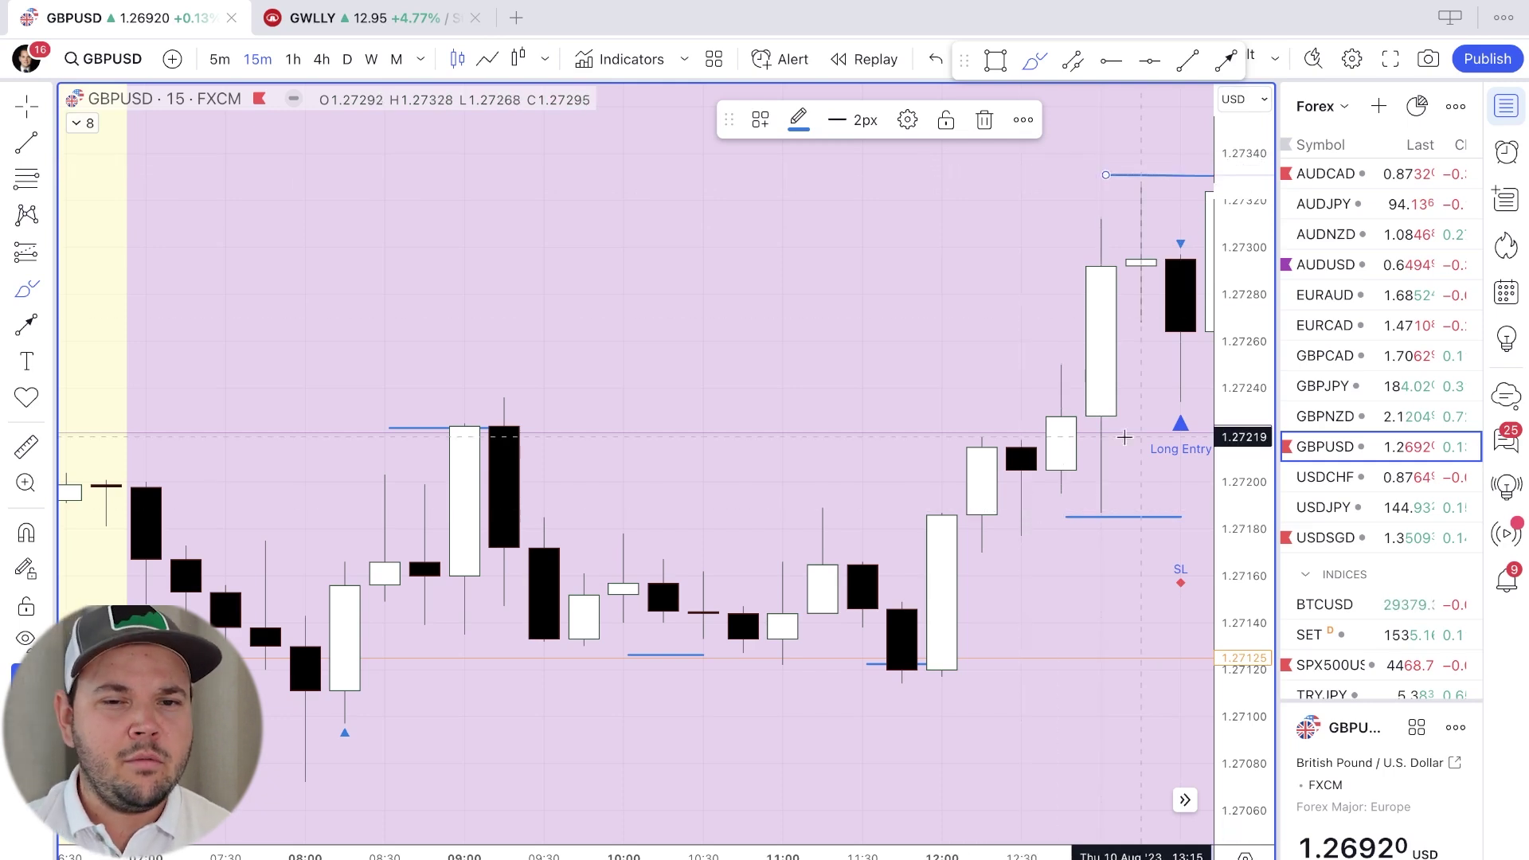
Place a Long Position from 13:15 on 10 August with entry at 1.27331, stop at 1.27186 and target at 1.27477
scroll(1185, 452, "down", 2)
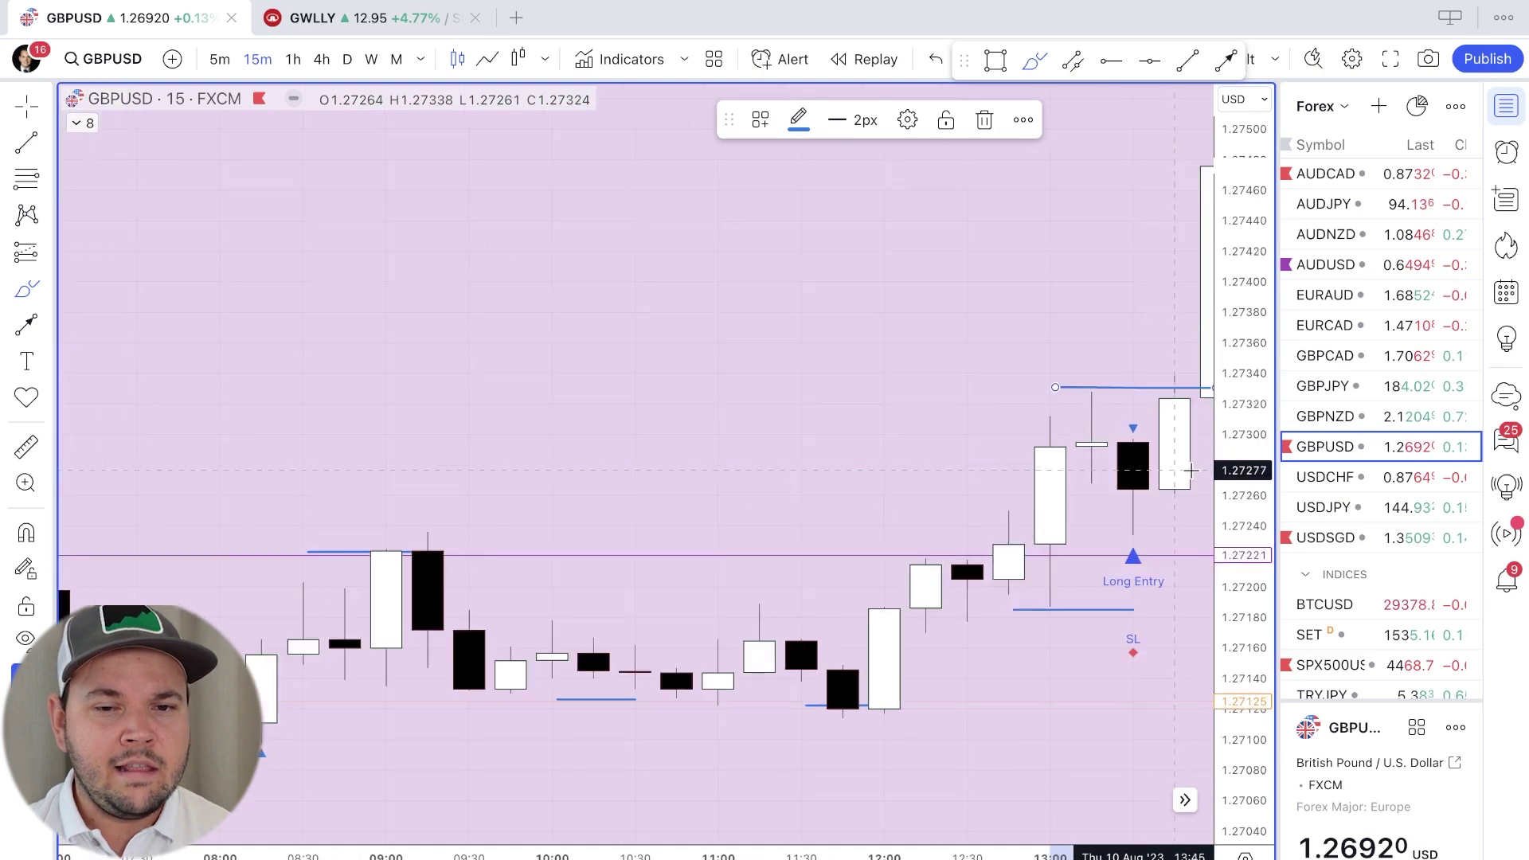
scroll(1194, 318, "up", 3)
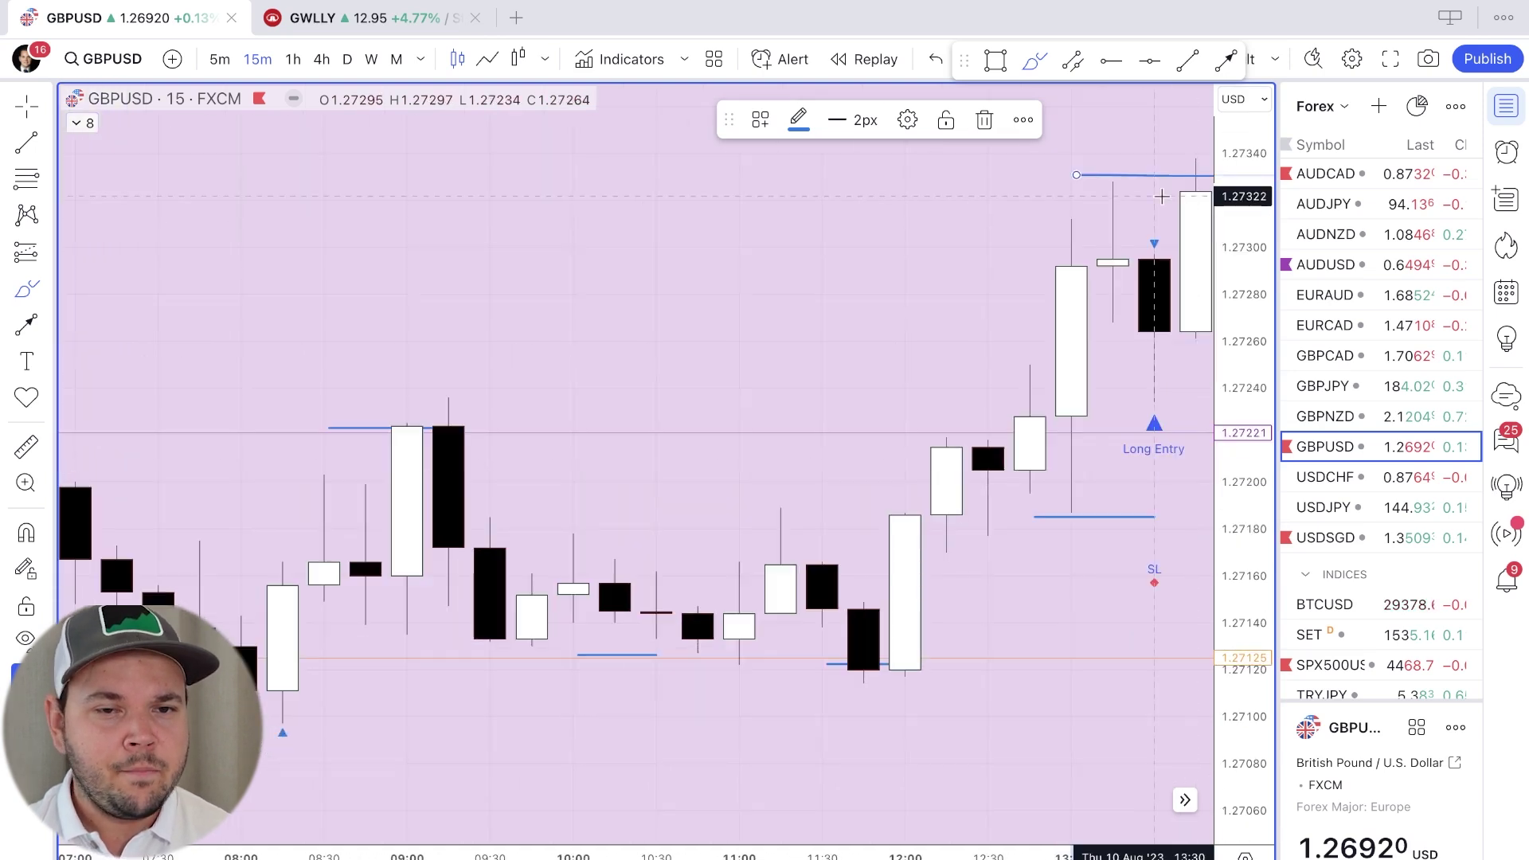
left_click(47, 253)
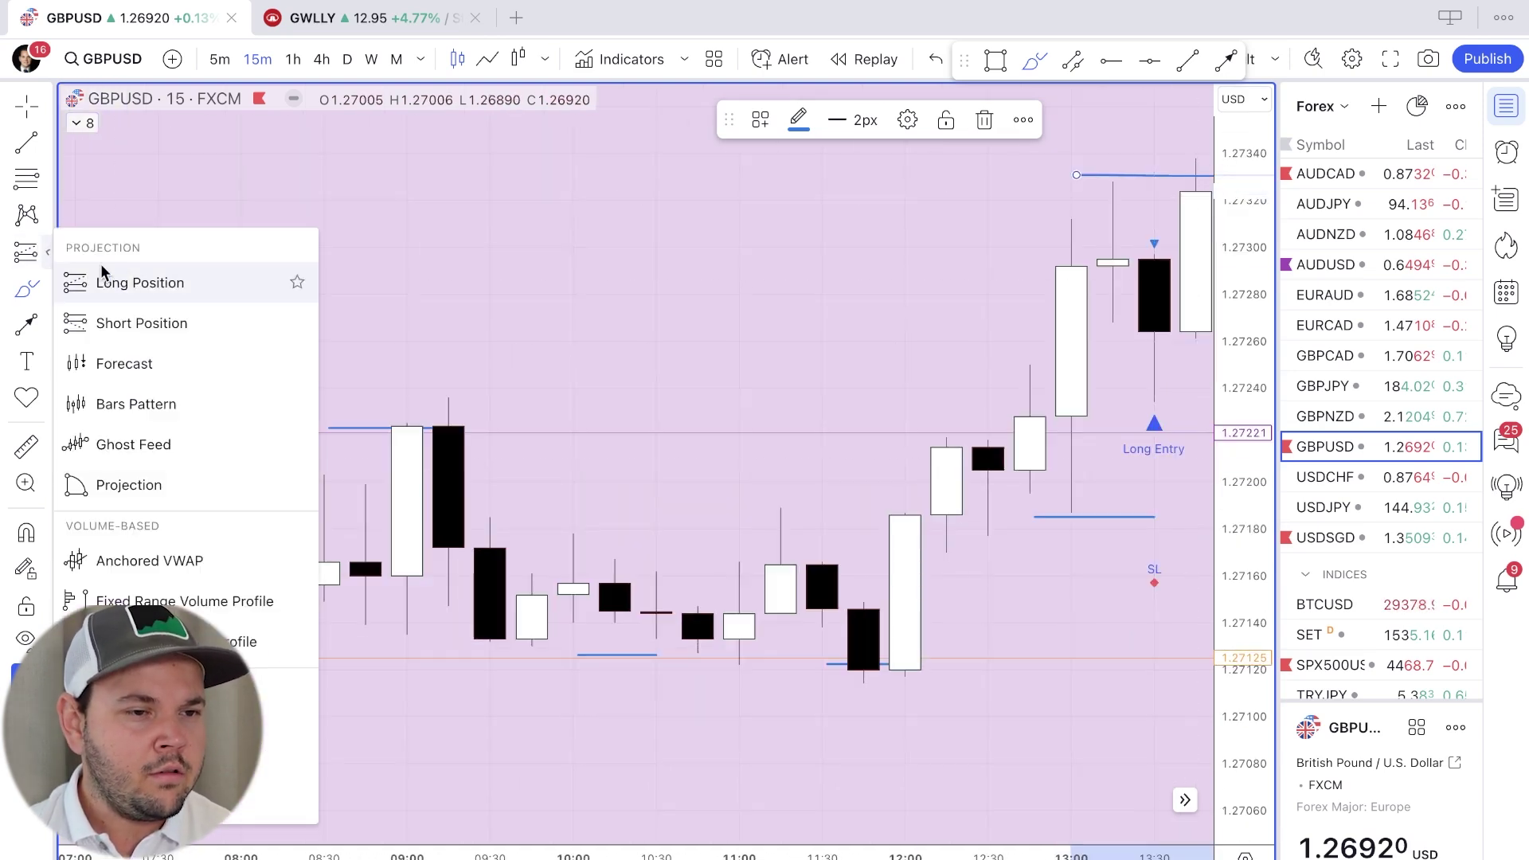
left_click(143, 281)
left_click(1112, 174)
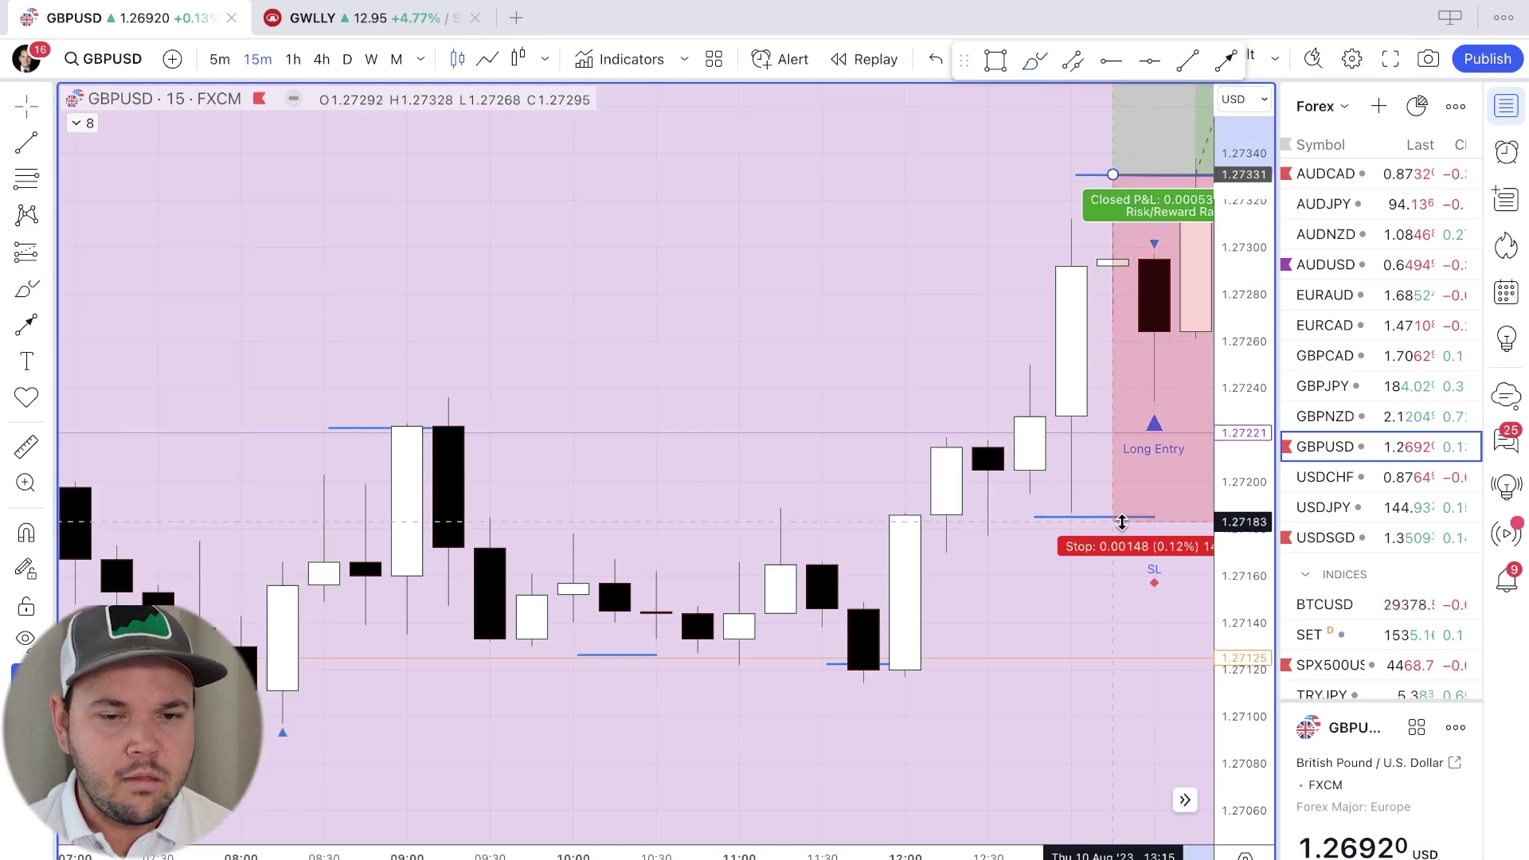
scroll(1122, 521, "down", 3)
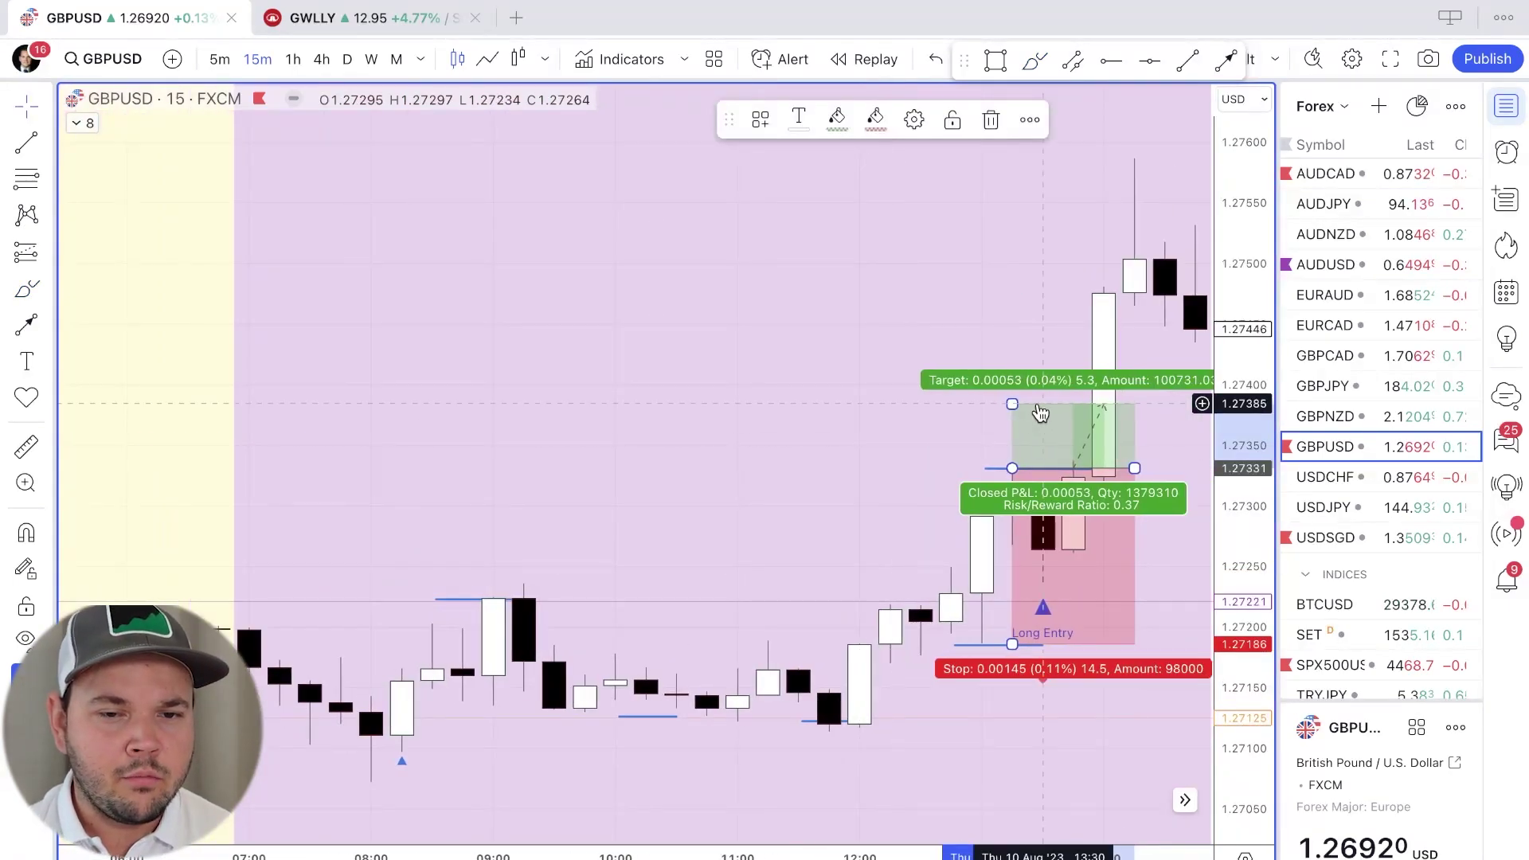
left_click_drag(1013, 401, 1011, 291)
left_click(875, 329)
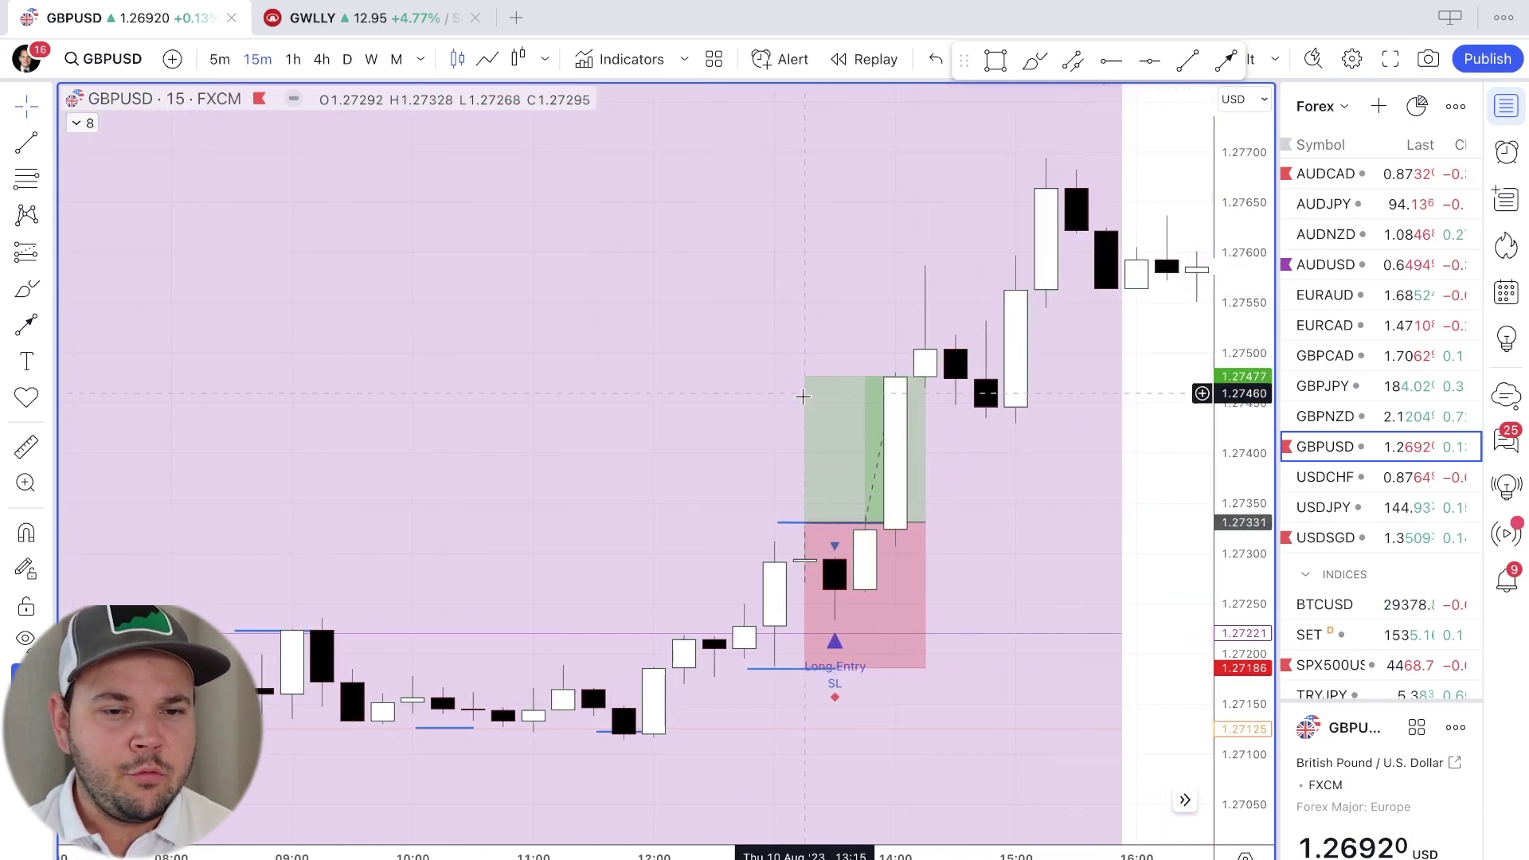
Raise the long position's target to 1.27621 for a risk/reward ratio of 2 and extend the position to about 15:30
left_click_drag(804, 377, 814, 232)
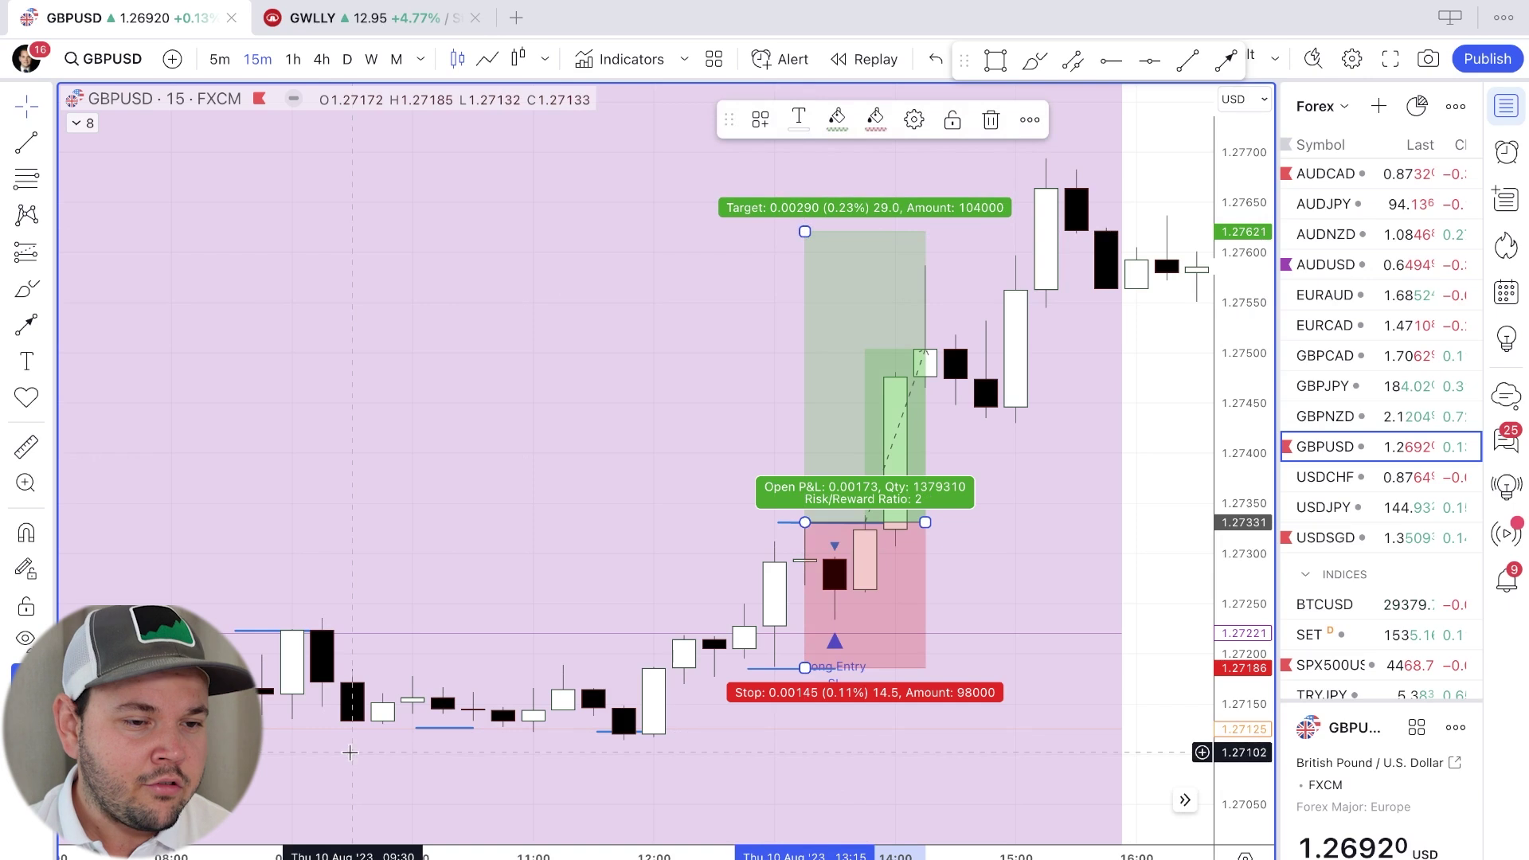
left_click_drag(925, 522, 1076, 557)
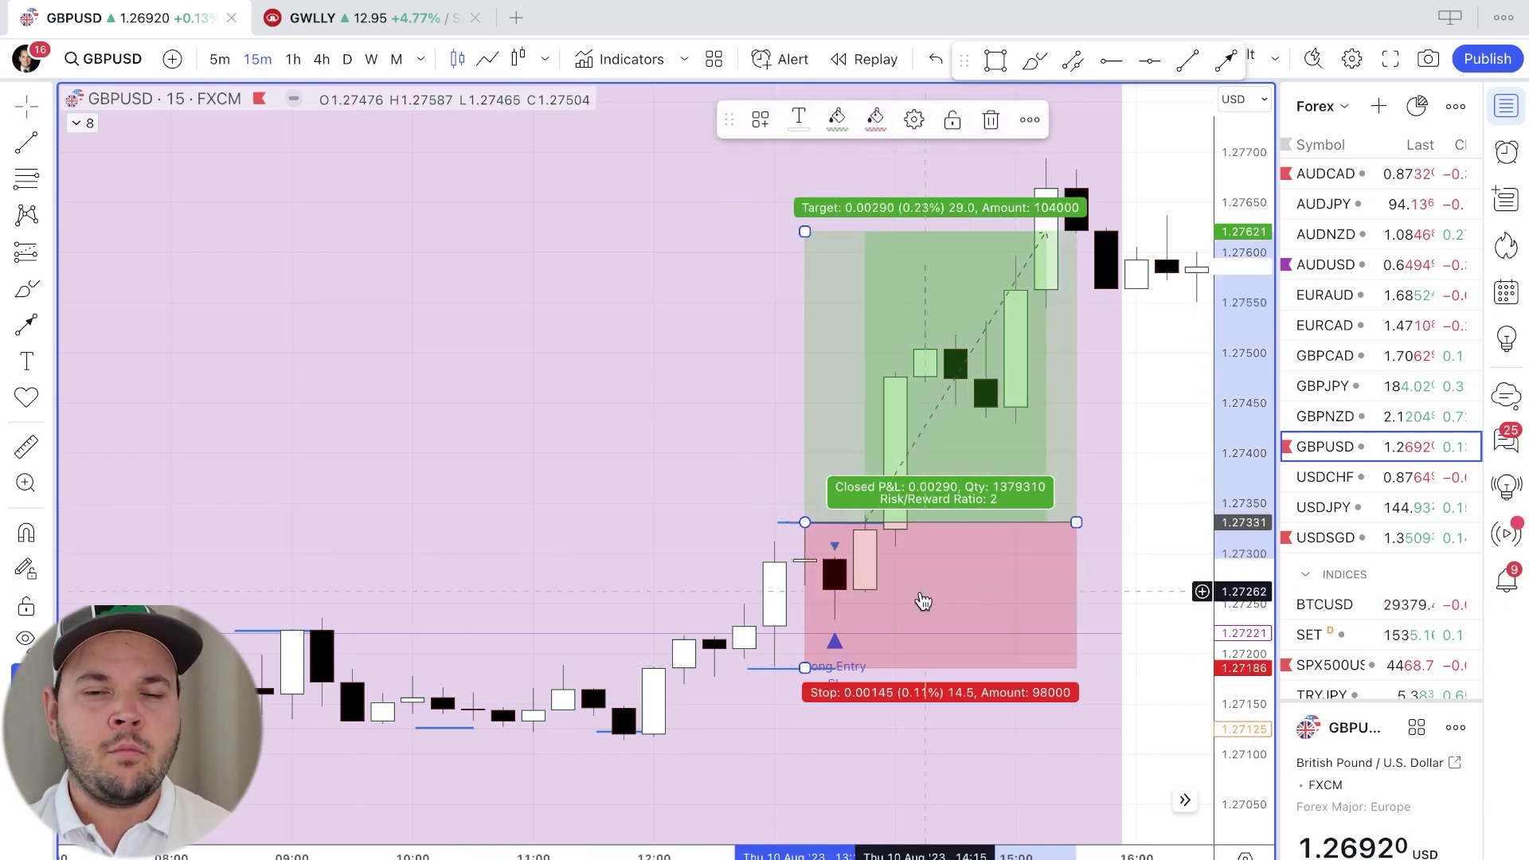
left_click_drag(820, 426, 567, 482)
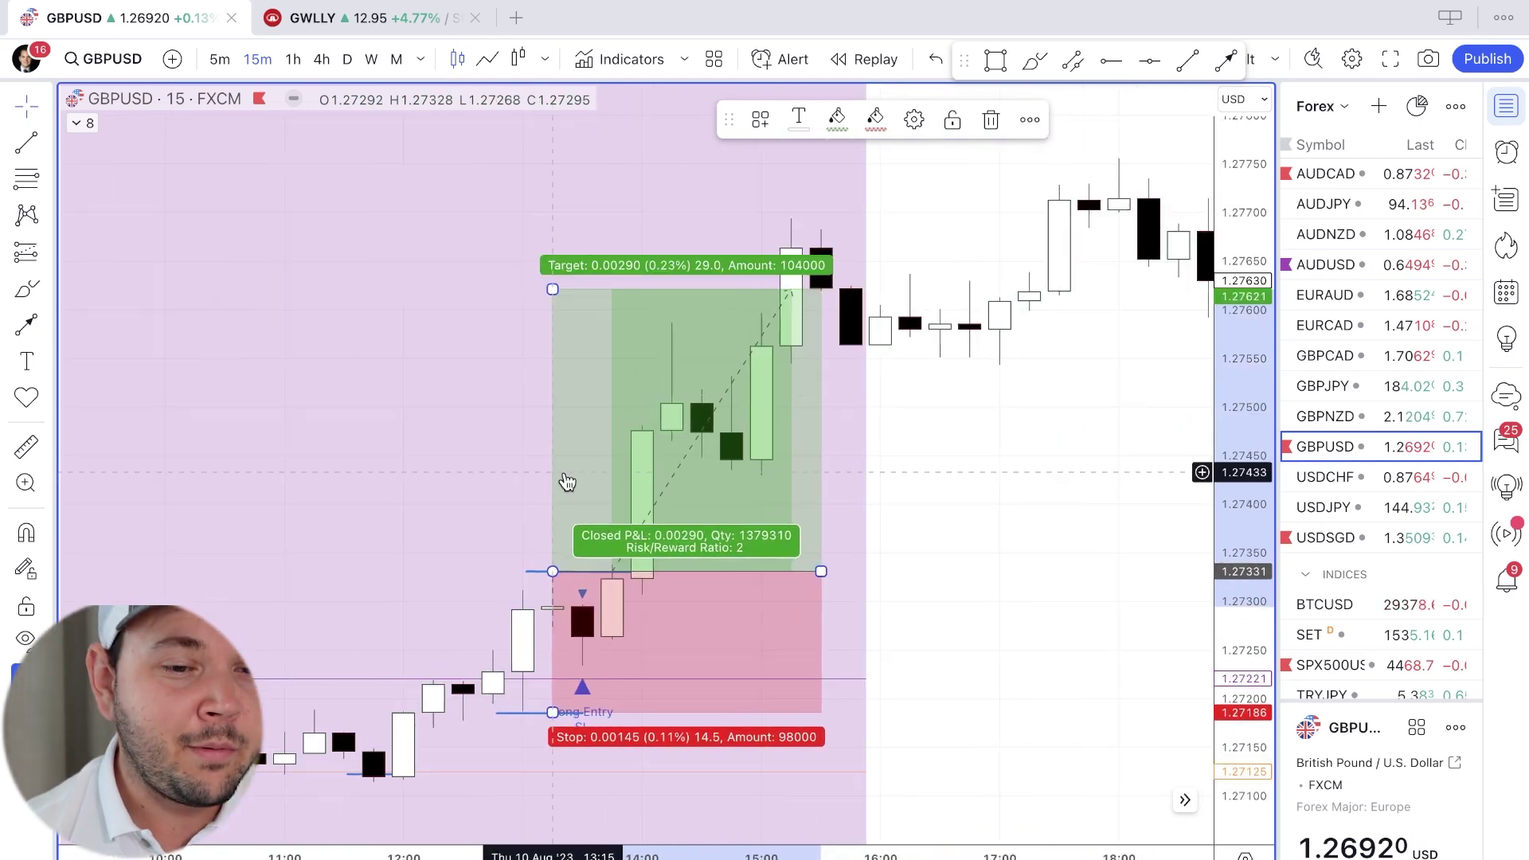
Compare the 11 August session and its Long Entry marker with the plotted 10 August long trade
scroll(567, 482, "right", 15)
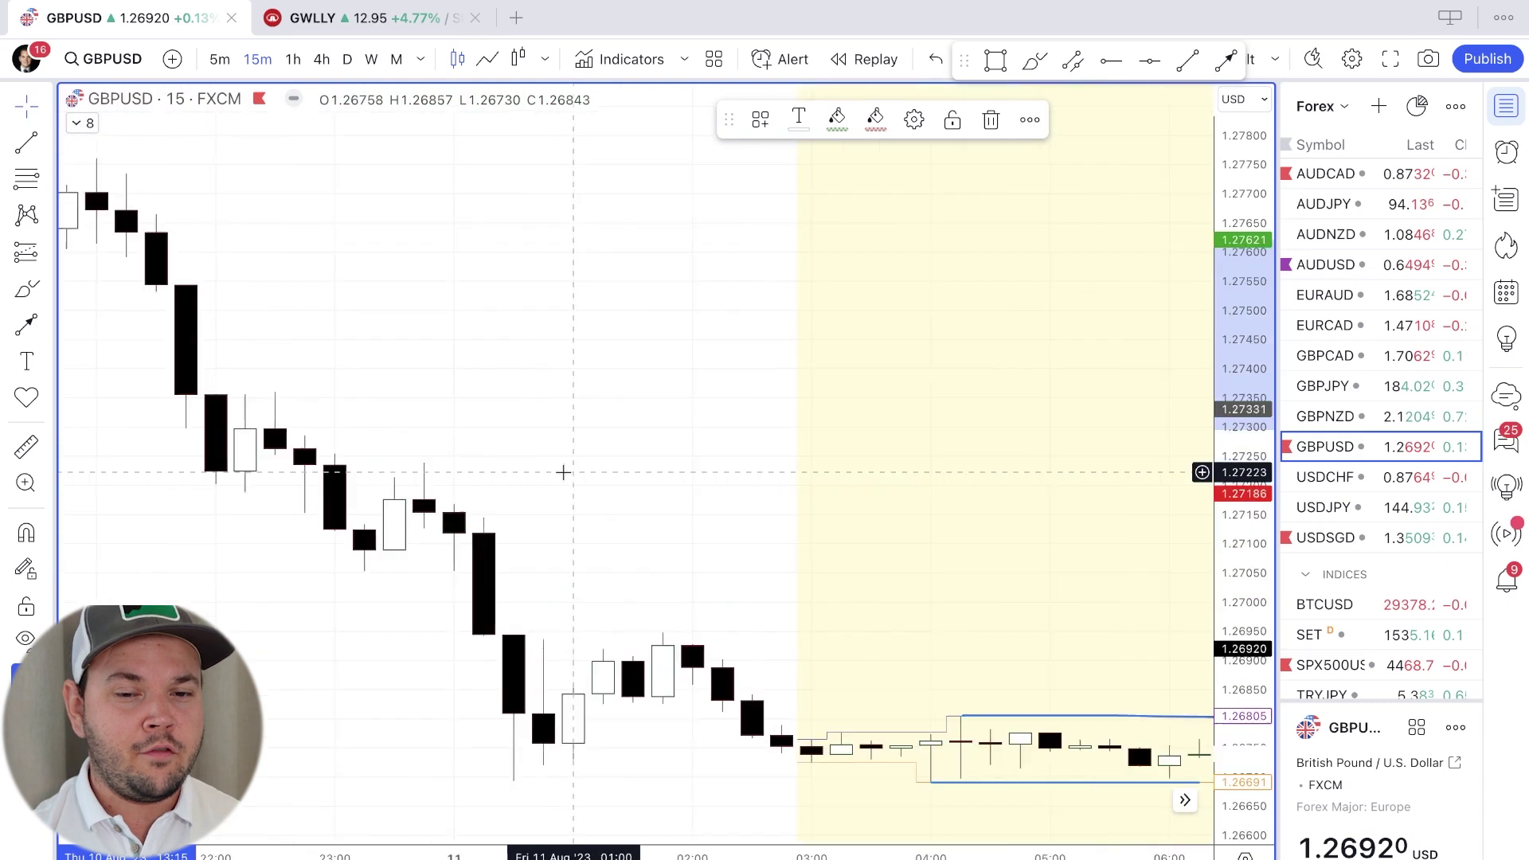
scroll(563, 472, "right", 10)
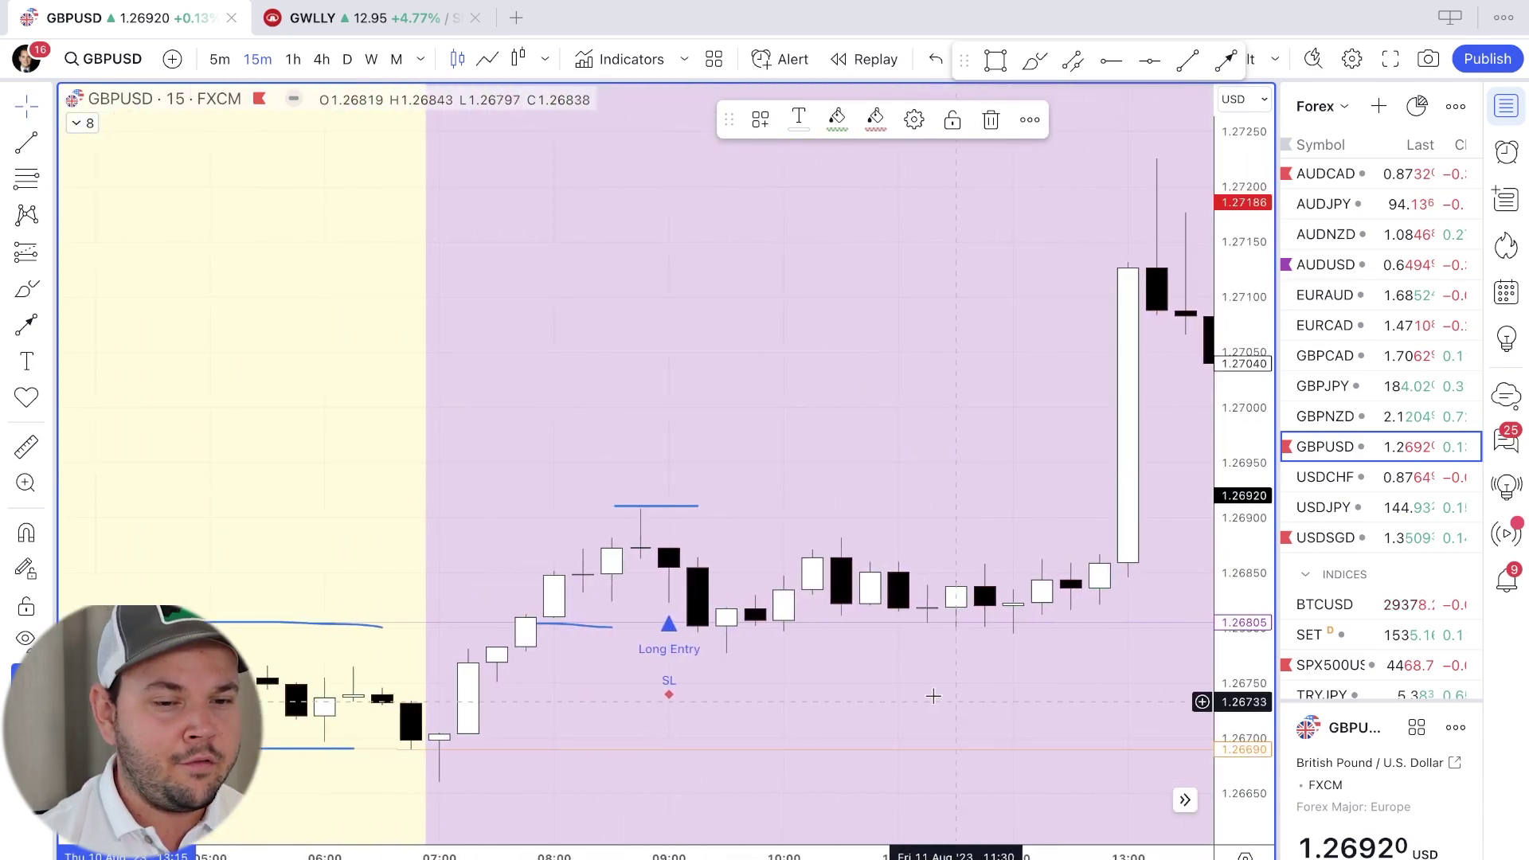
scroll(478, 669, "left", 10)
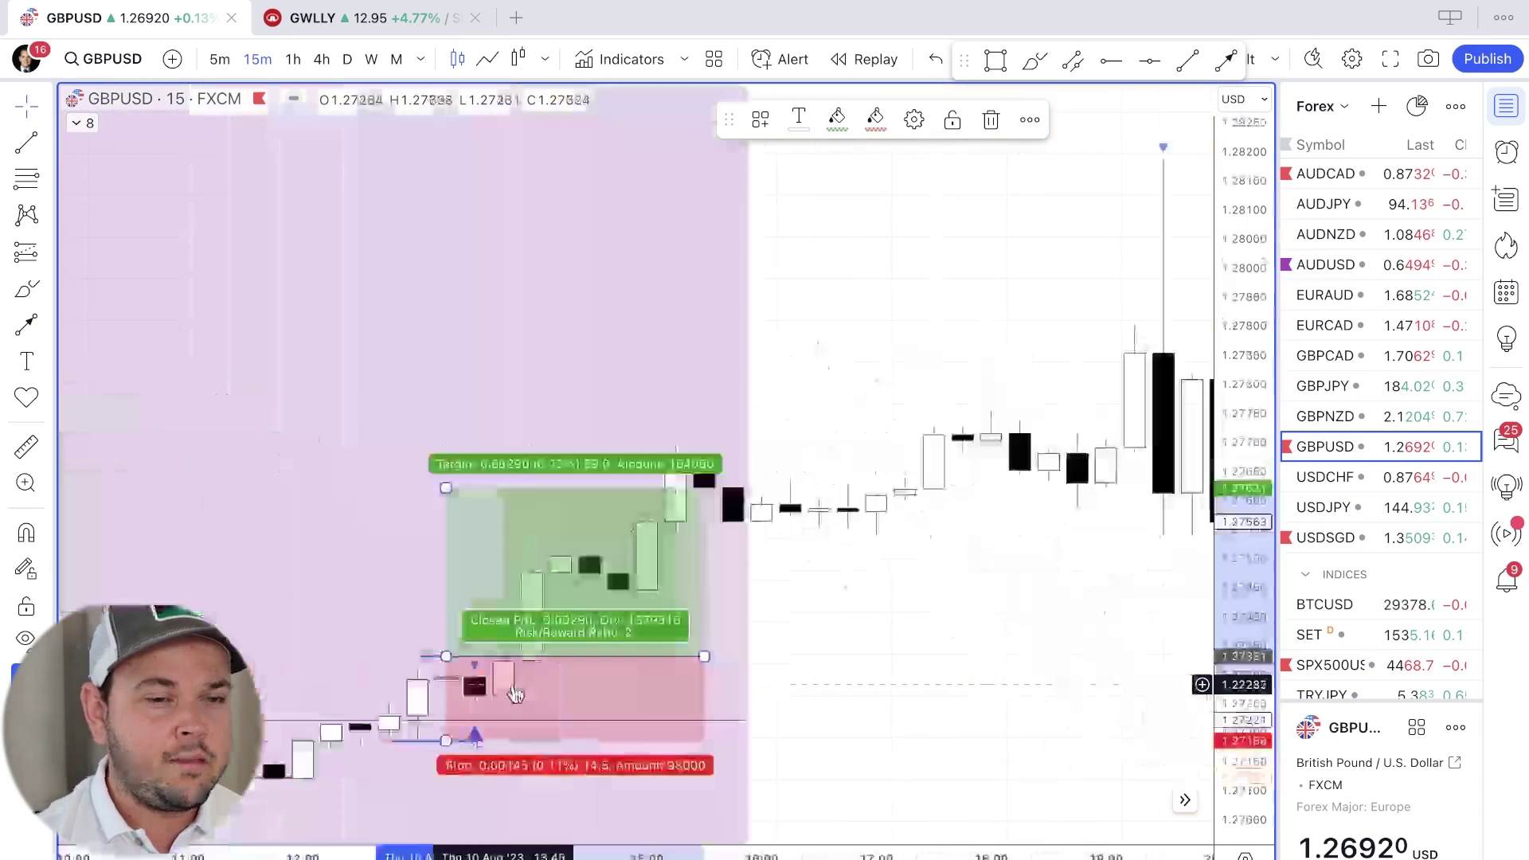
scroll(515, 692, "left", 3)
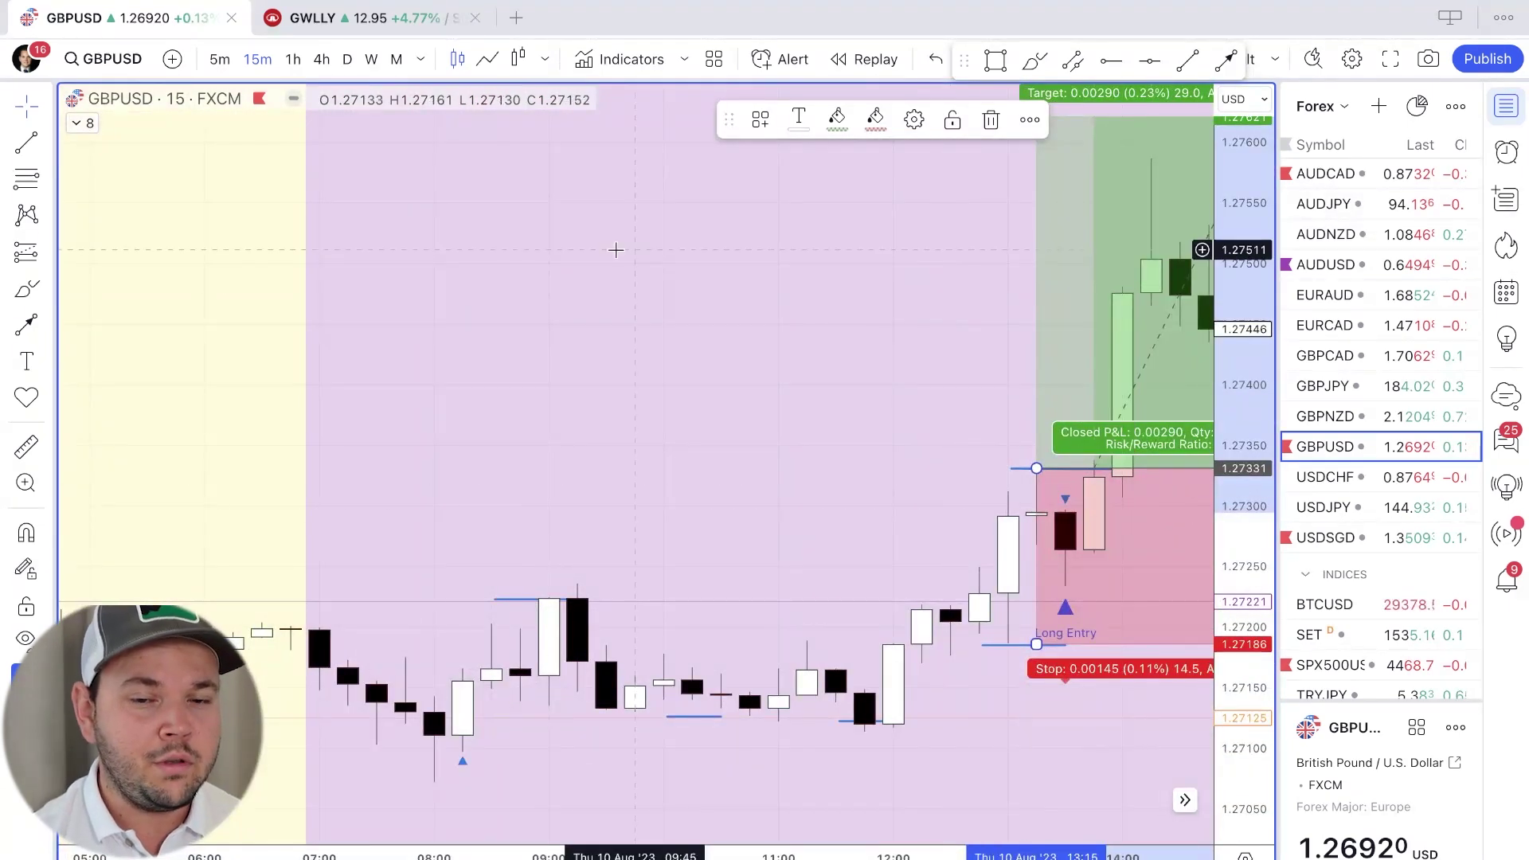
scroll(631, 627, "left", 3)
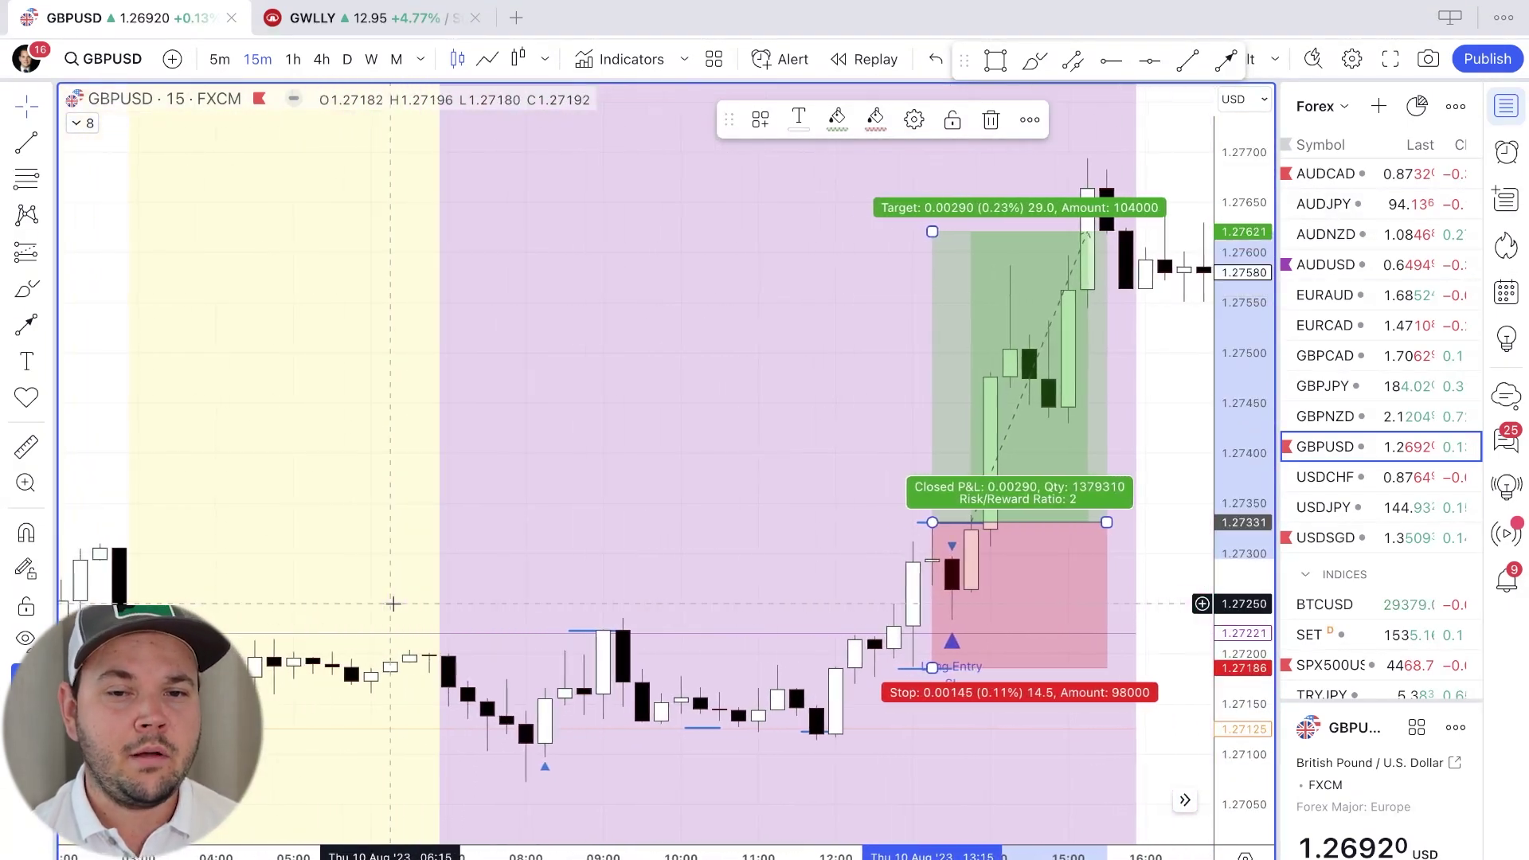